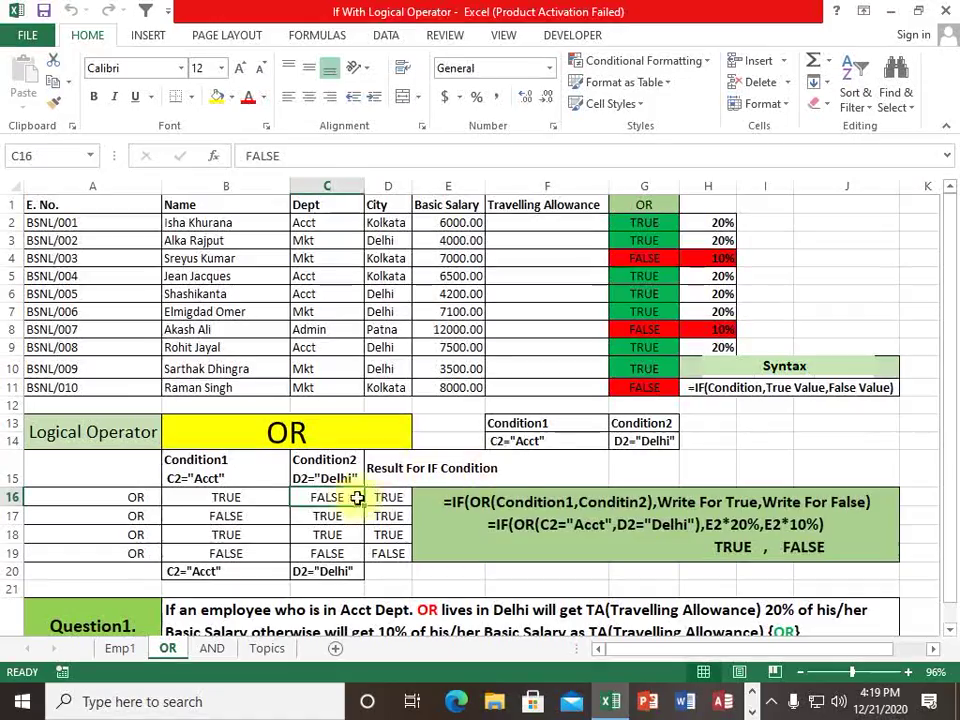
Step: Review the OR truth table's first case, the Dept and City entries in rows 2 and 4, and the Question 1 text
click(373, 497)
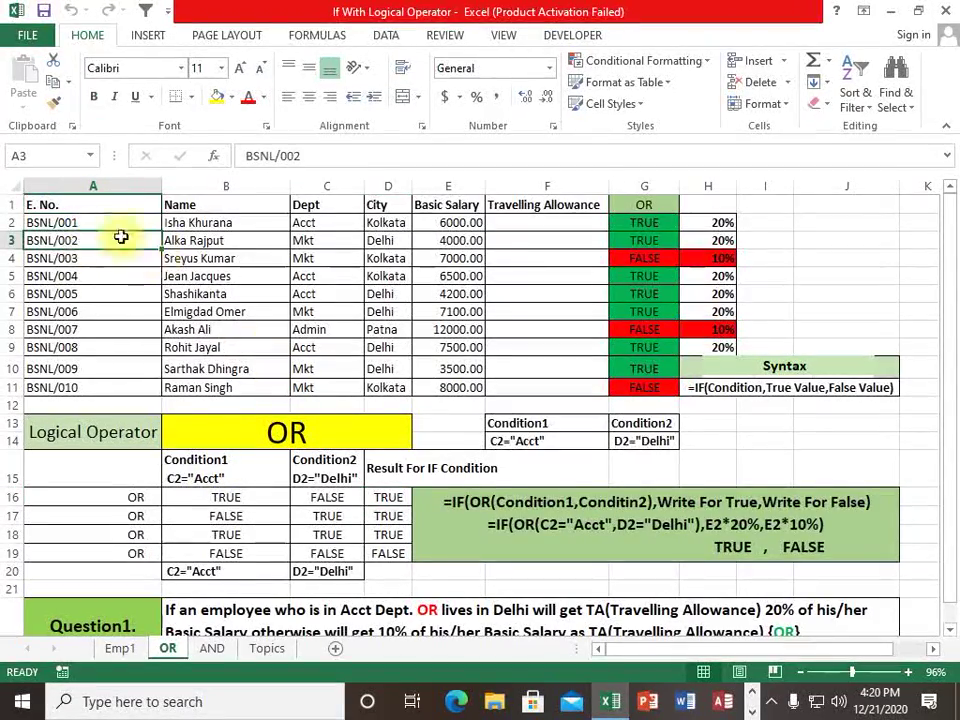
click(315, 222)
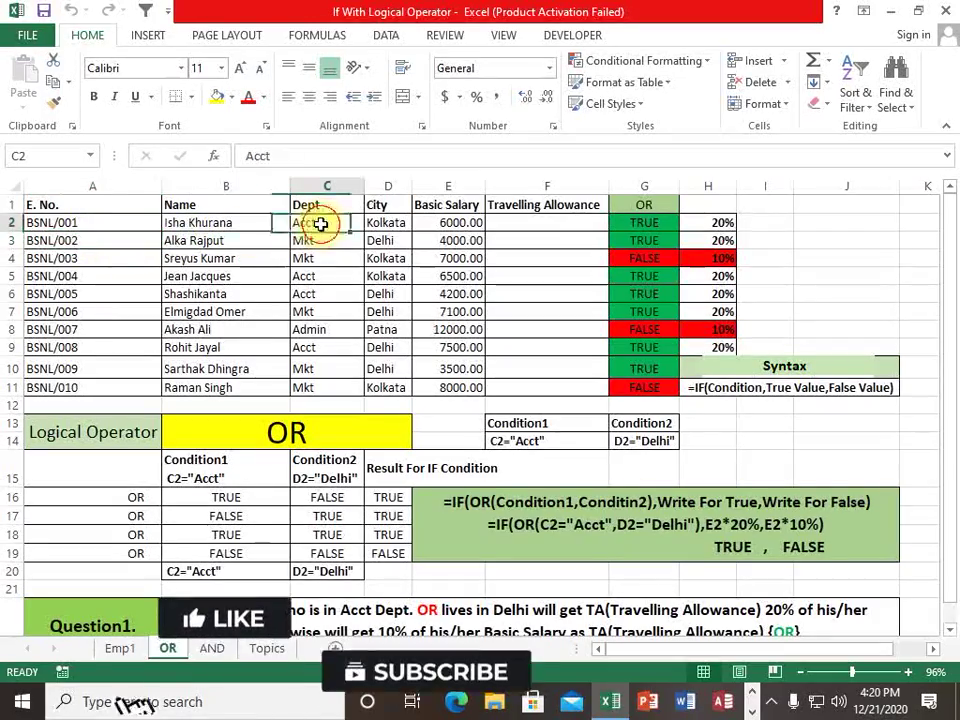
click(396, 230)
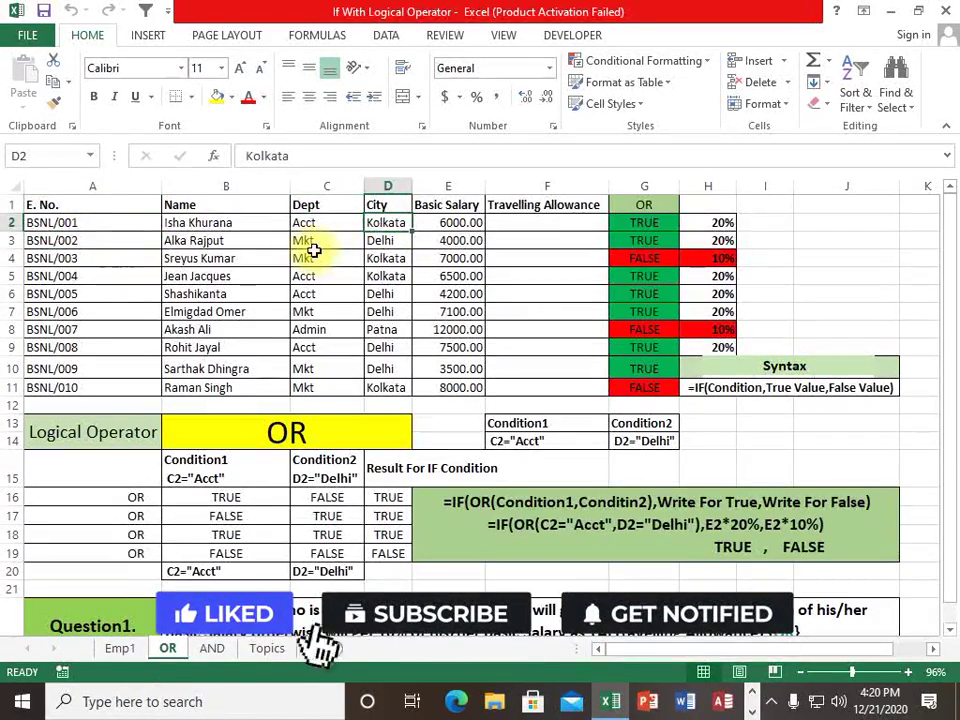
click(360, 258)
click(376, 259)
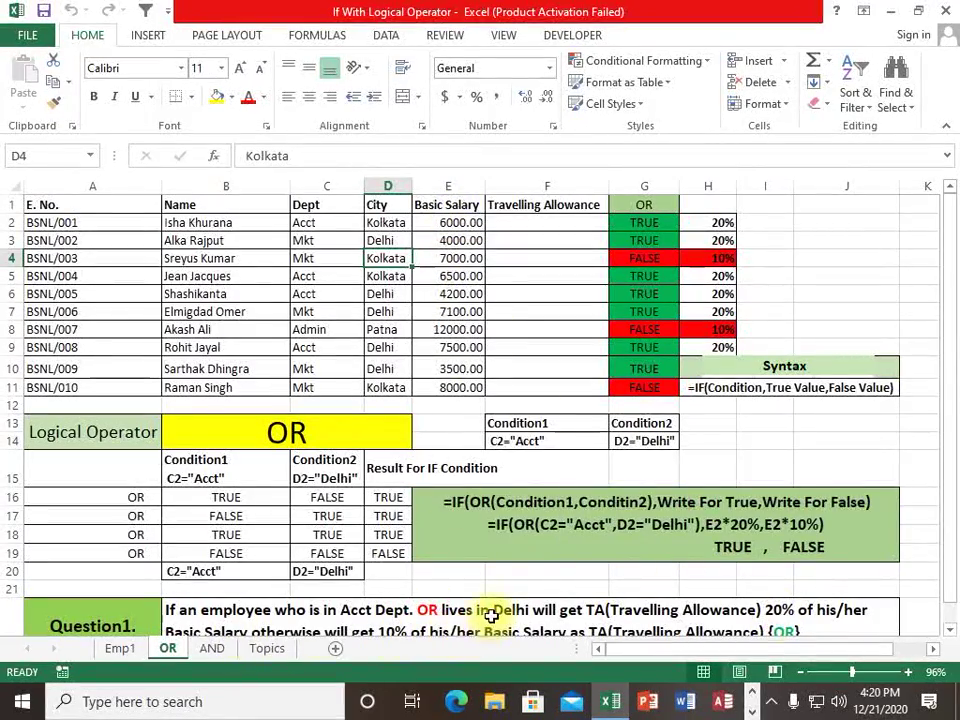
scroll(491, 617, down, 1)
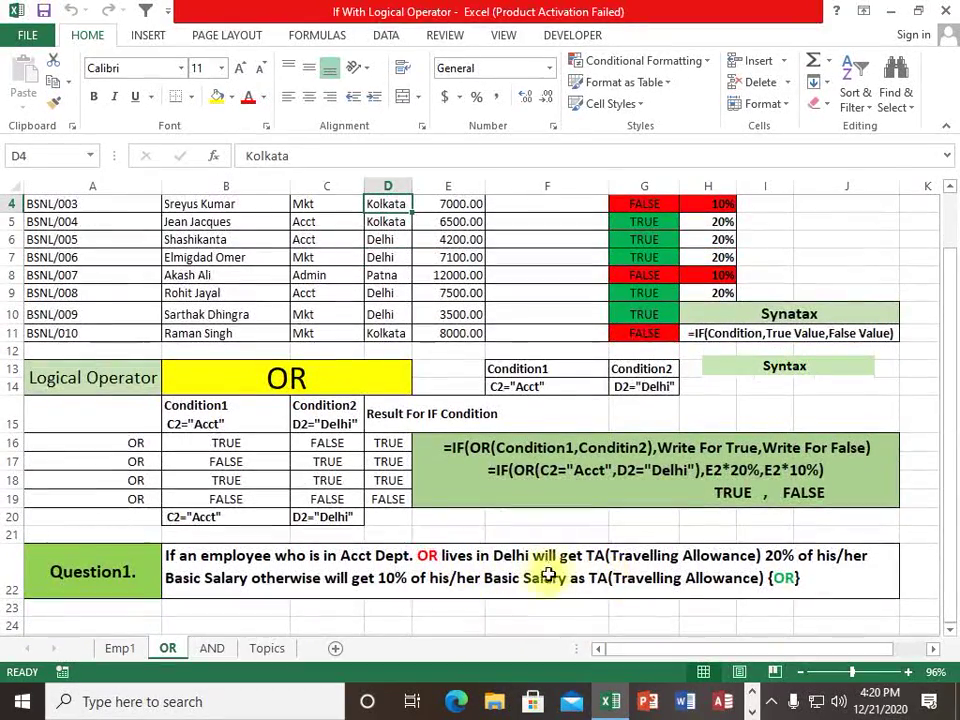
scroll(535, 573, up, 1)
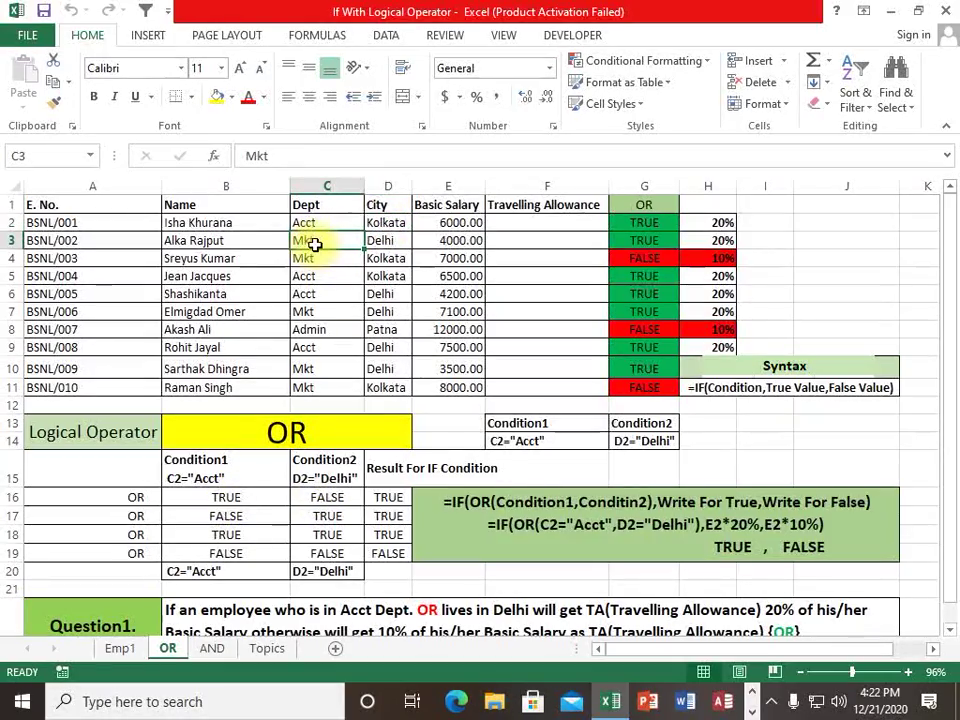
Step: Compare the Dept and City entries of rows 3, 6, 8 and 11 with the cases in the OR truth table
click(395, 240)
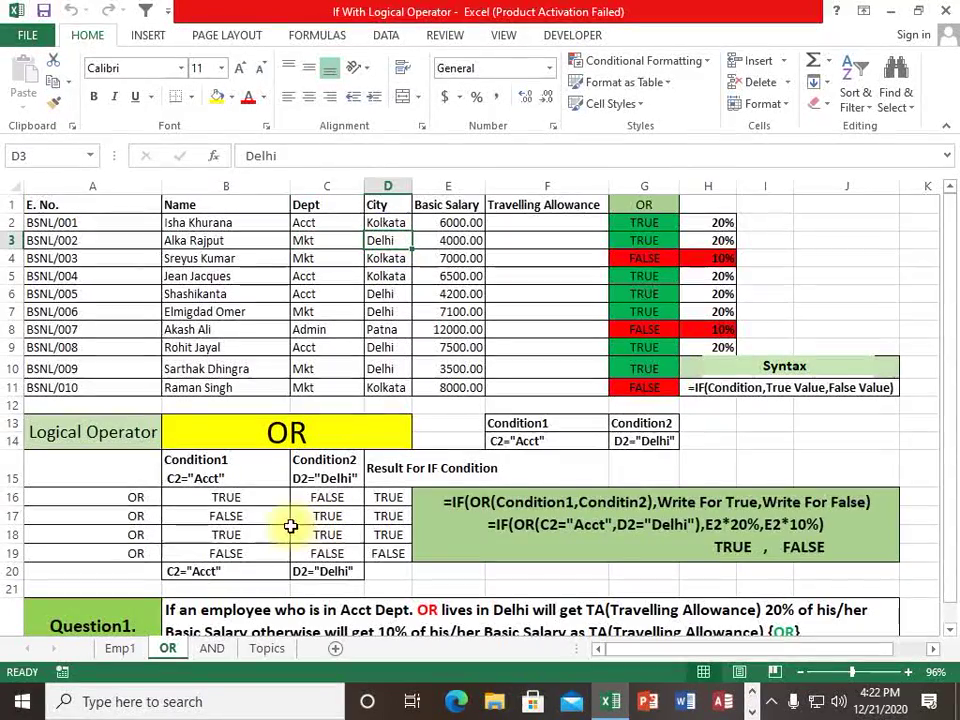
click(345, 521)
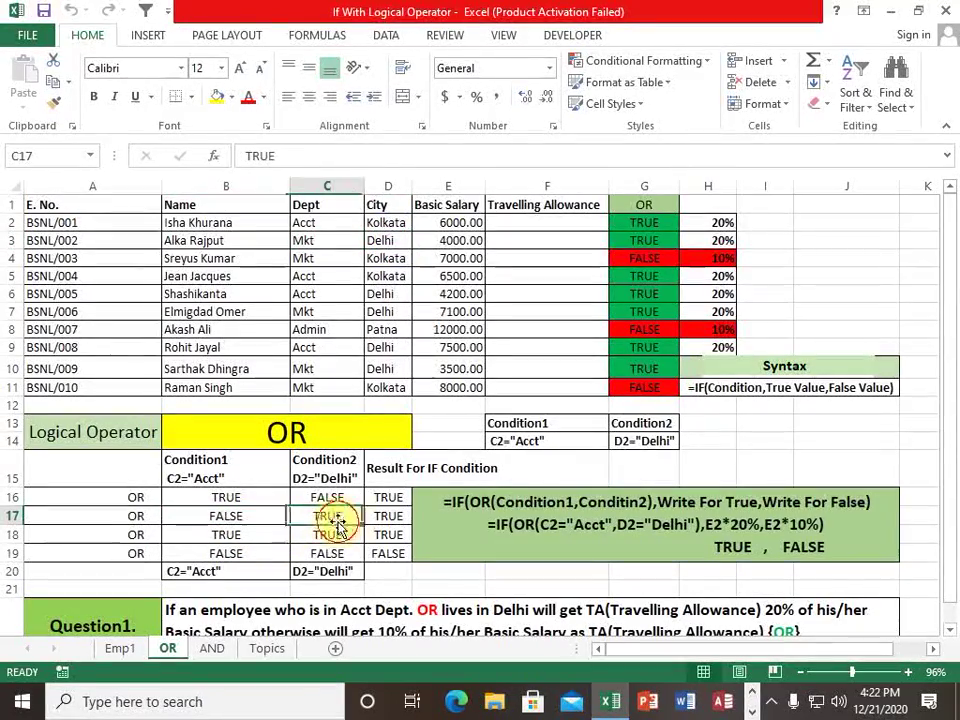
click(387, 516)
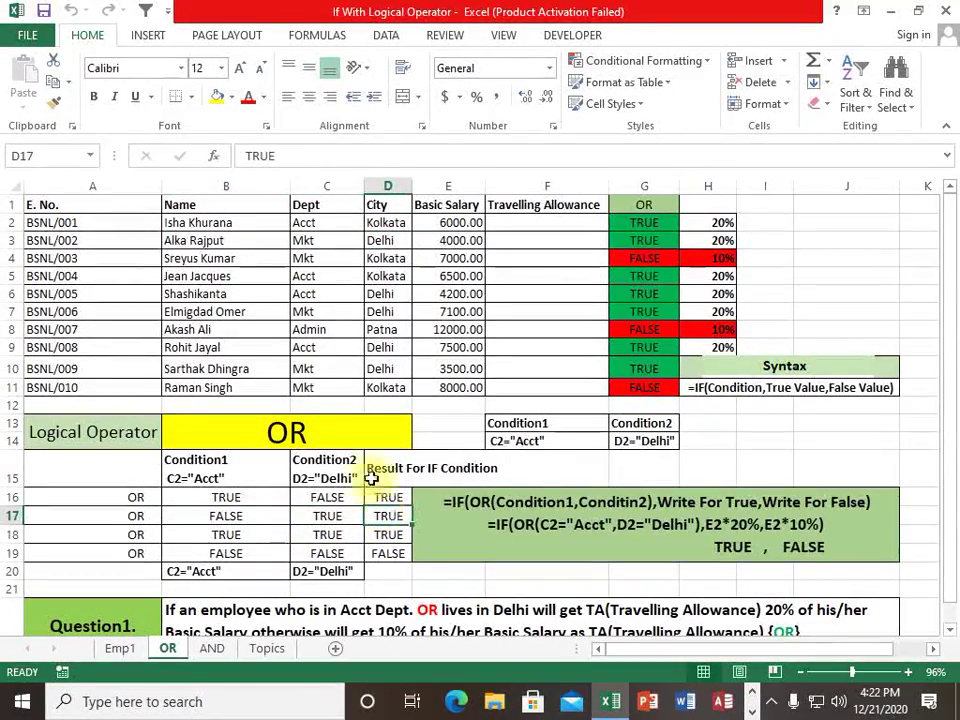
click(311, 294)
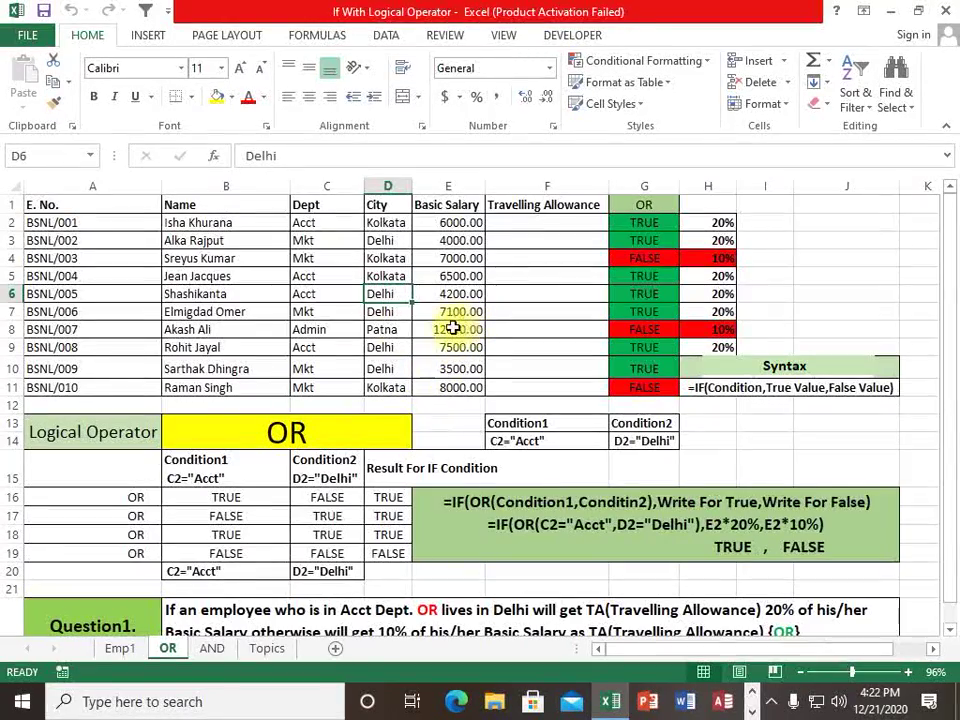
click(324, 333)
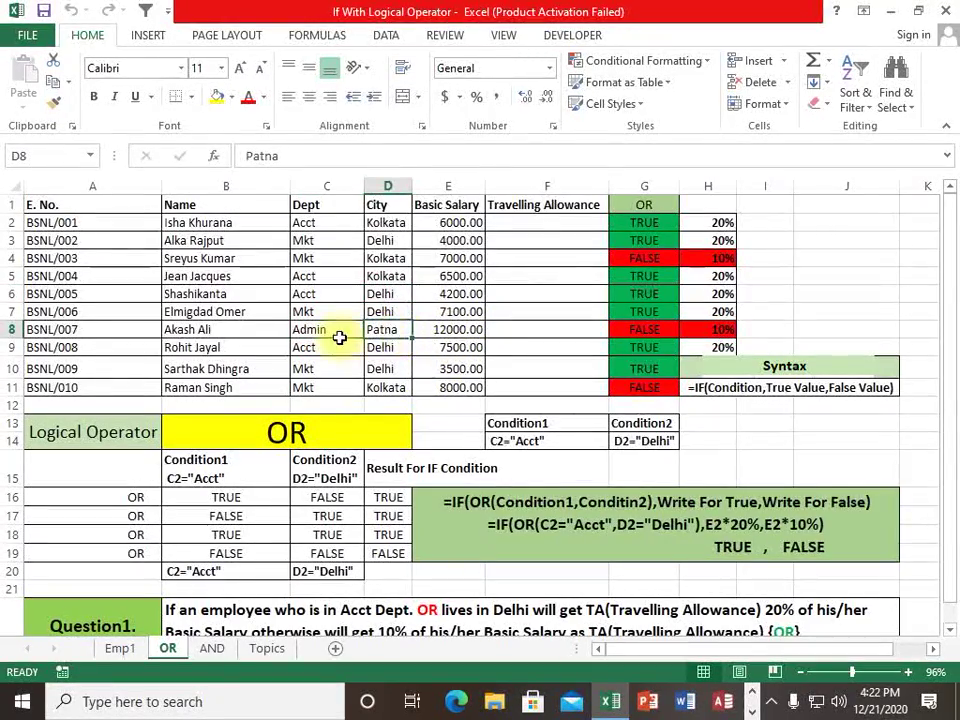
click(395, 390)
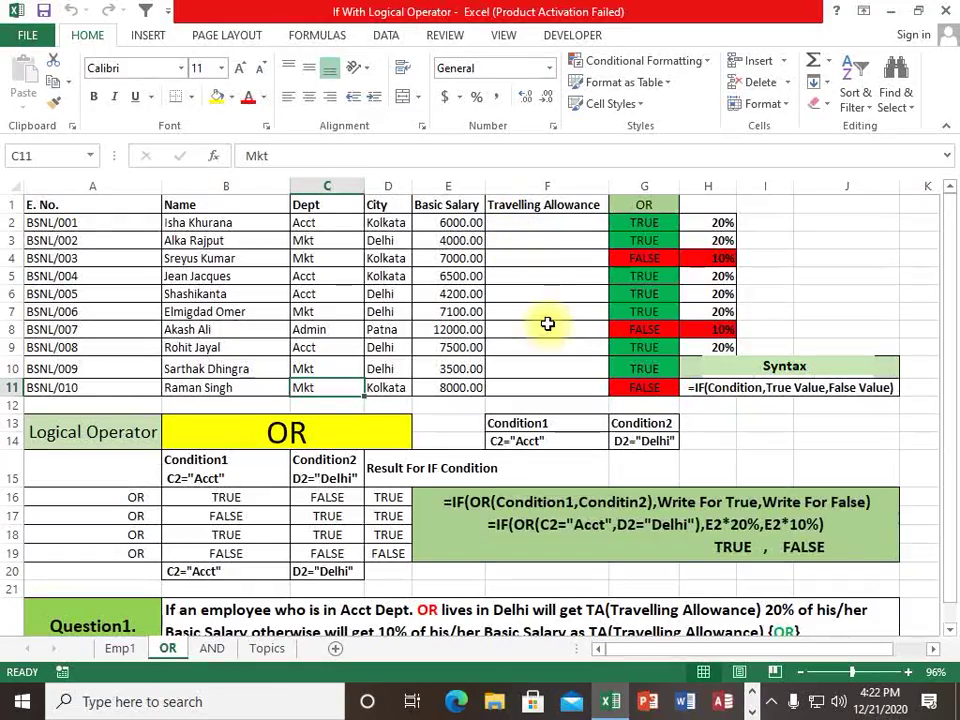
Step: Begin an IF formula in Travelling Allowance cell F2 with the logical test OR(C2="Acct",D2="Delhi")
click(526, 226)
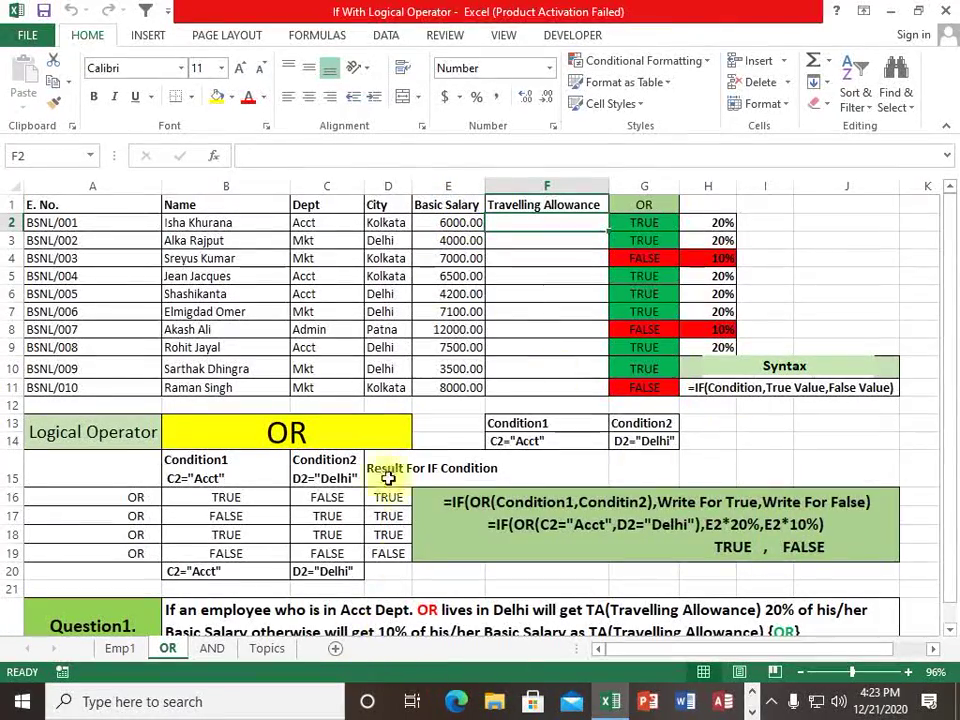
text(=)
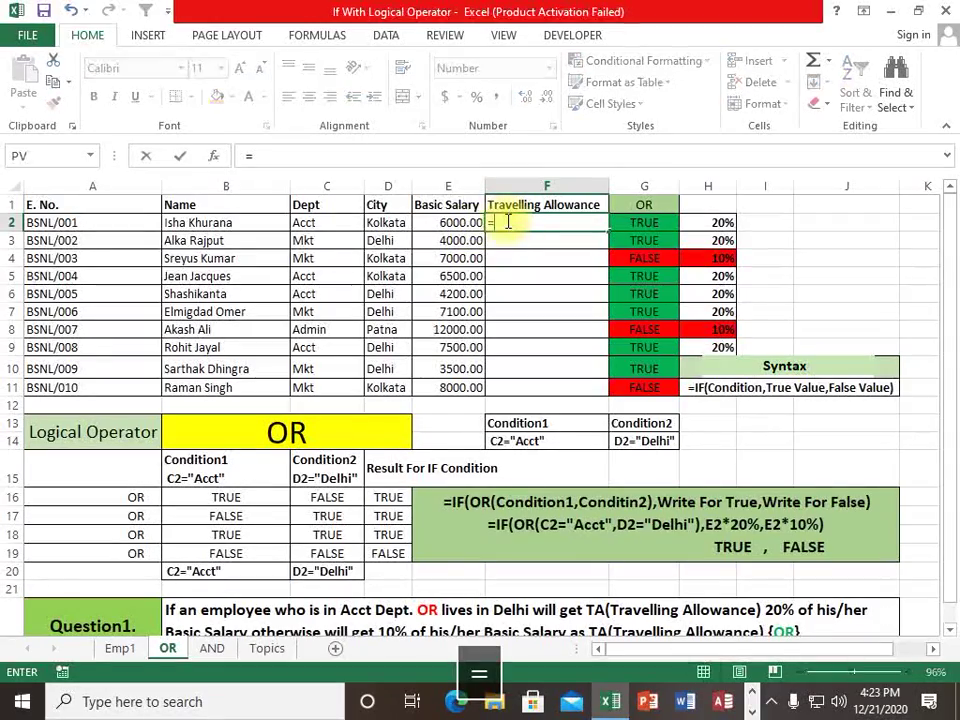
text(if()
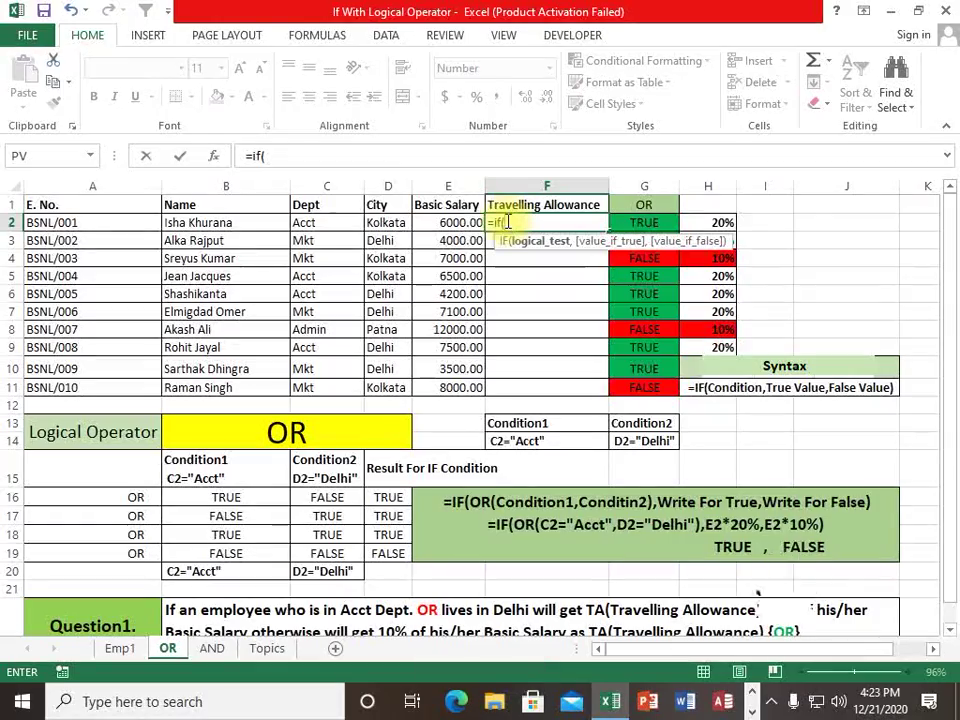
text(OR()
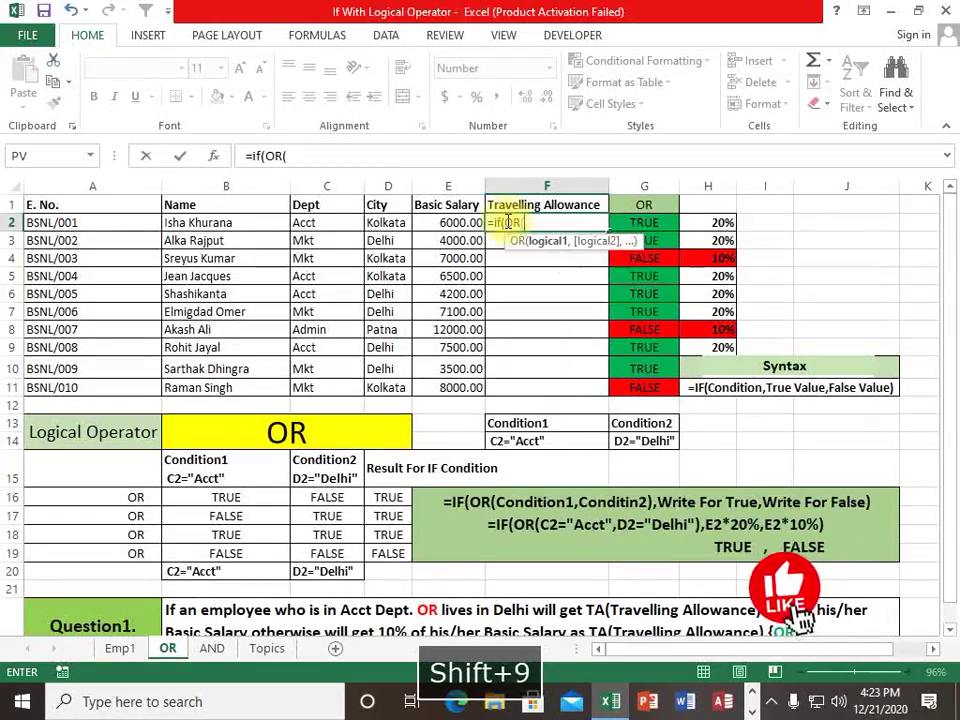
click(340, 223)
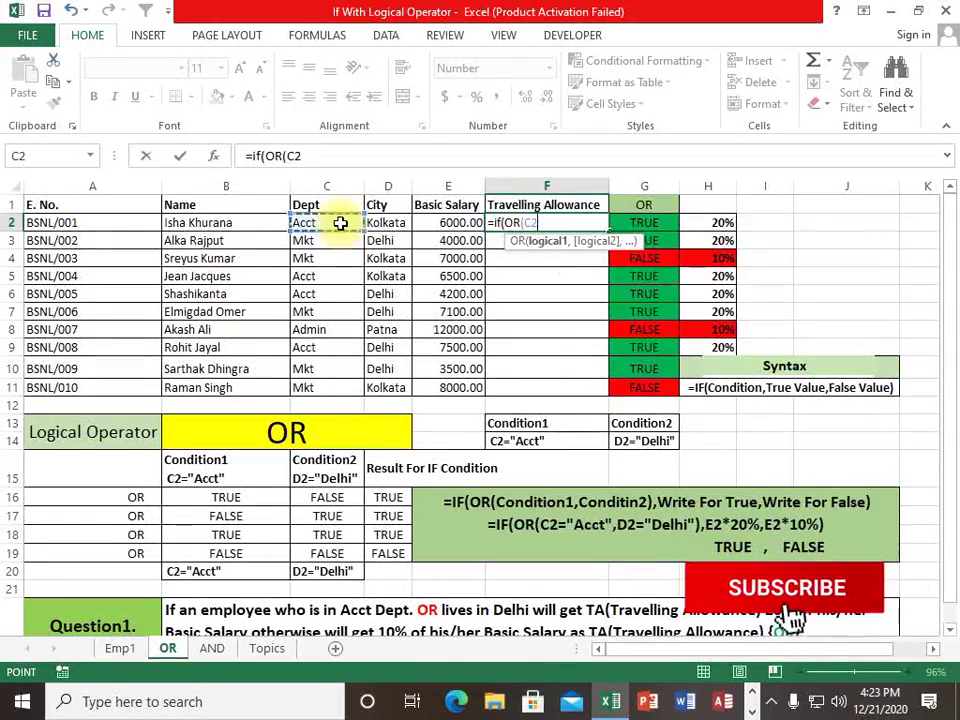
text(="A)
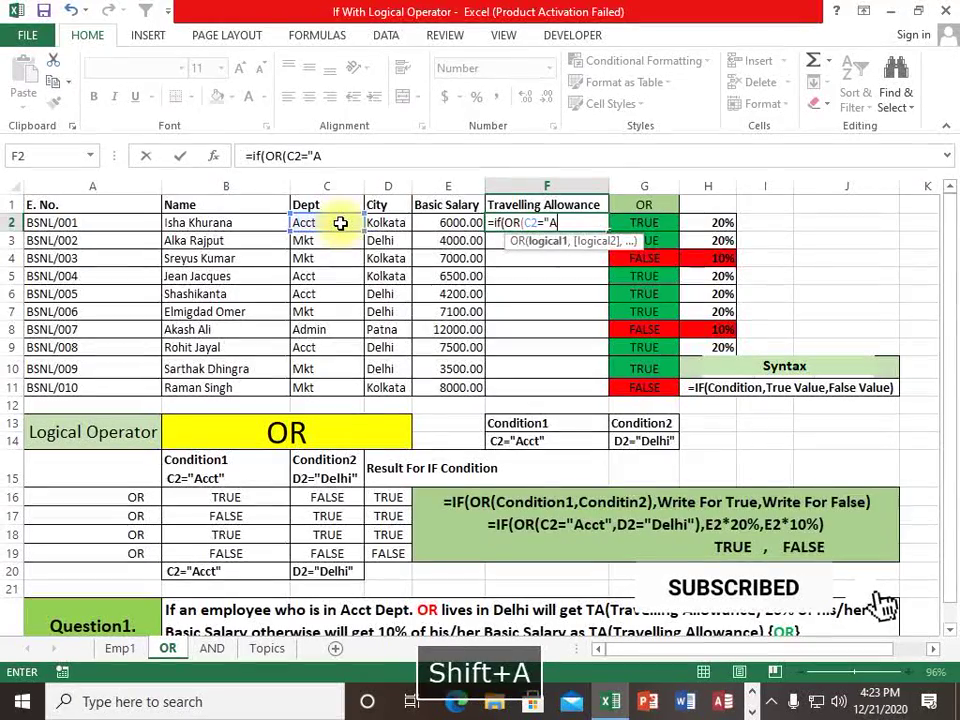
text(cct",)
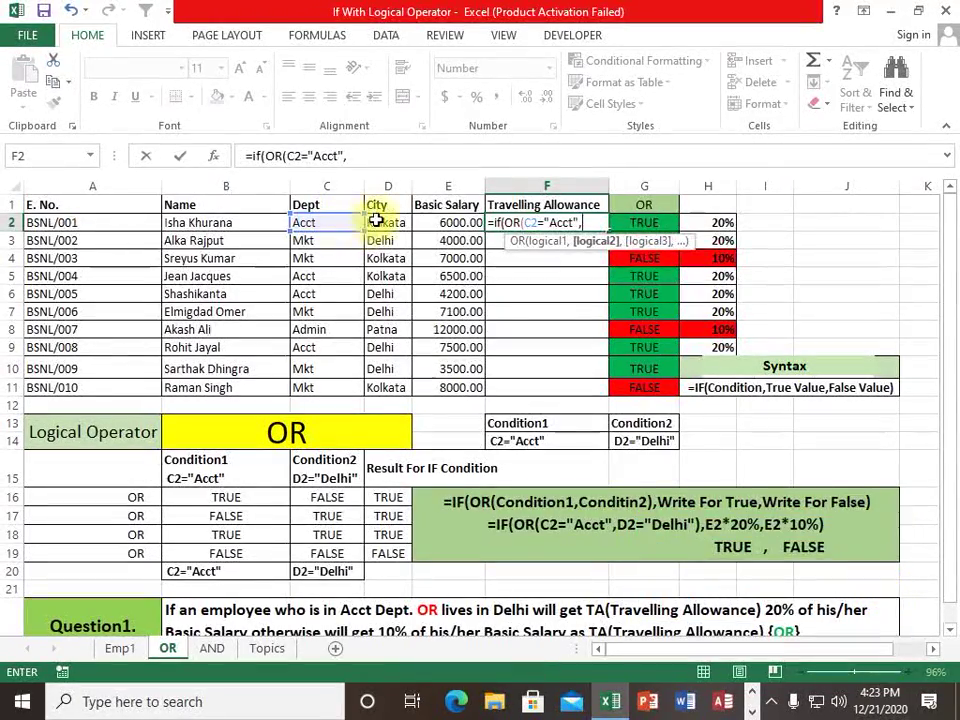
text(D2=)
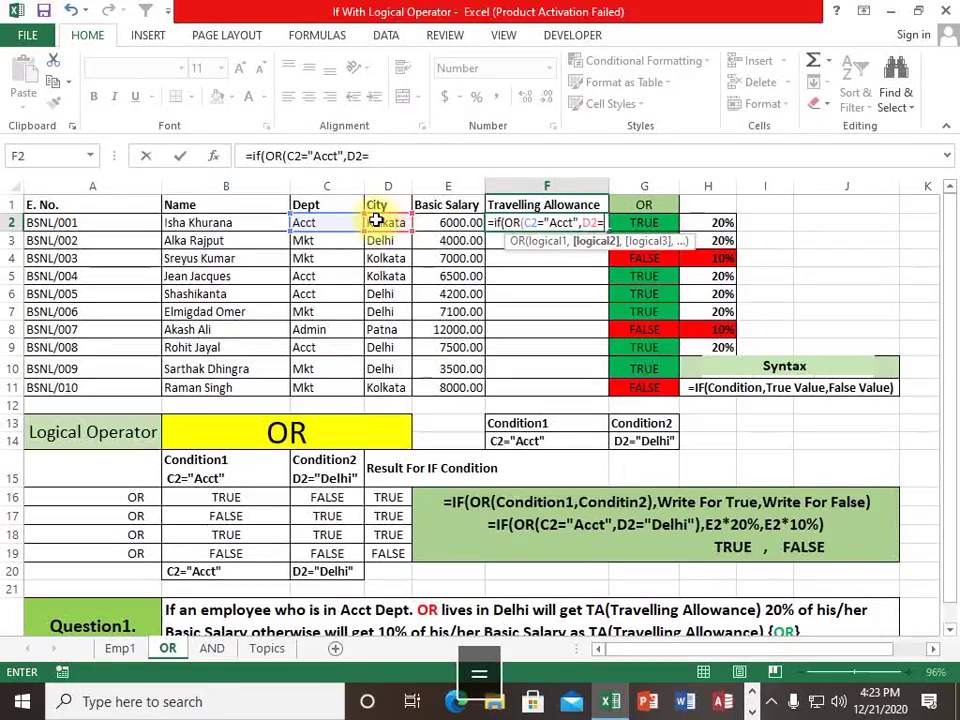
text(")
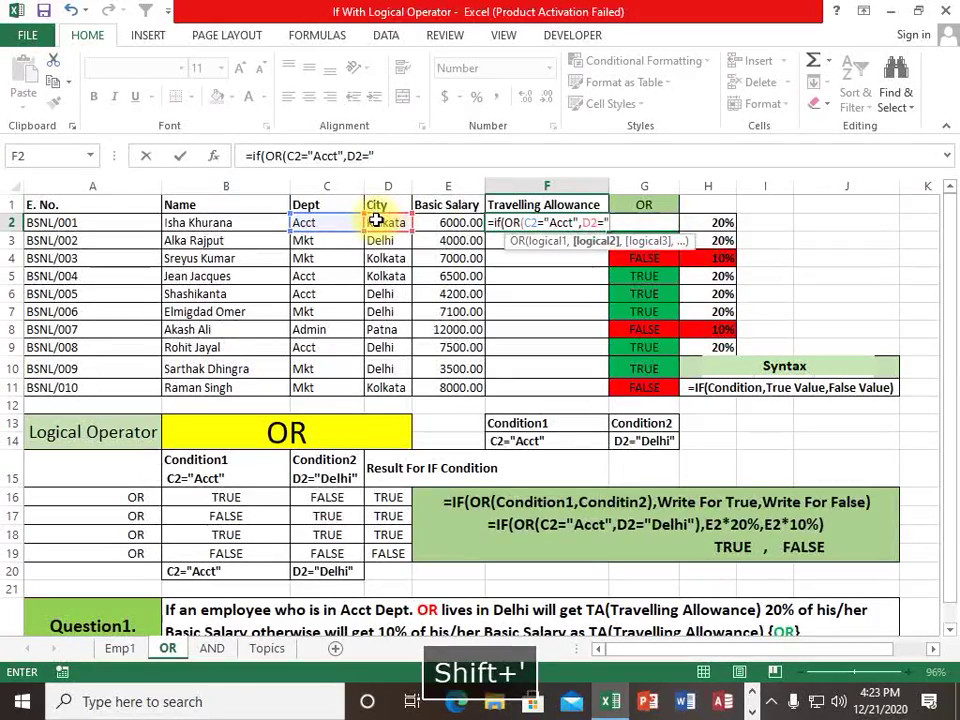
text(Delhi")
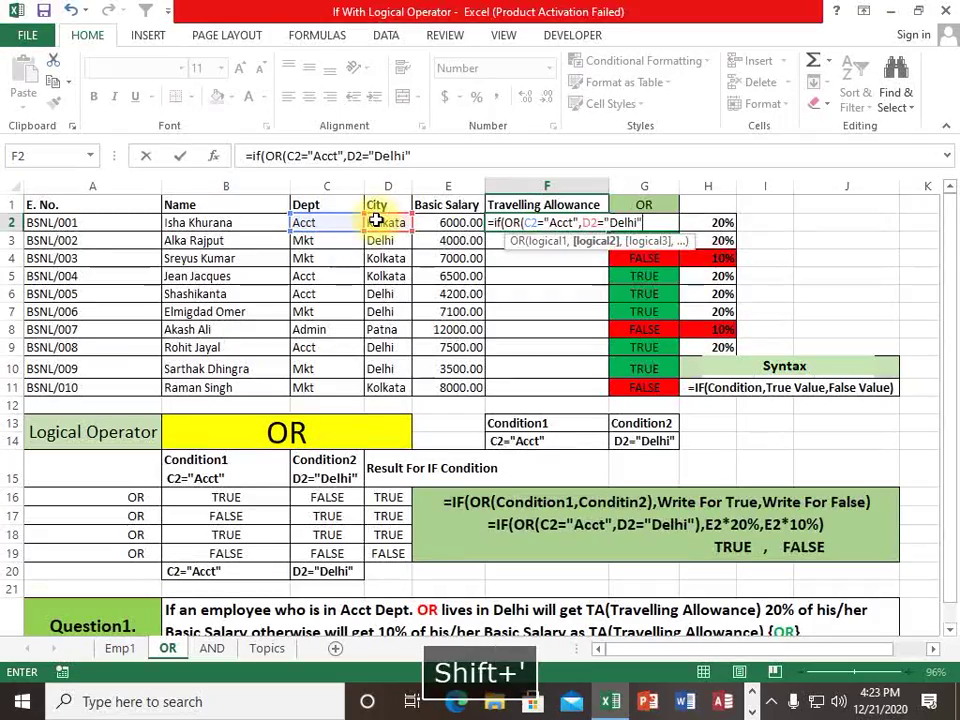
text())
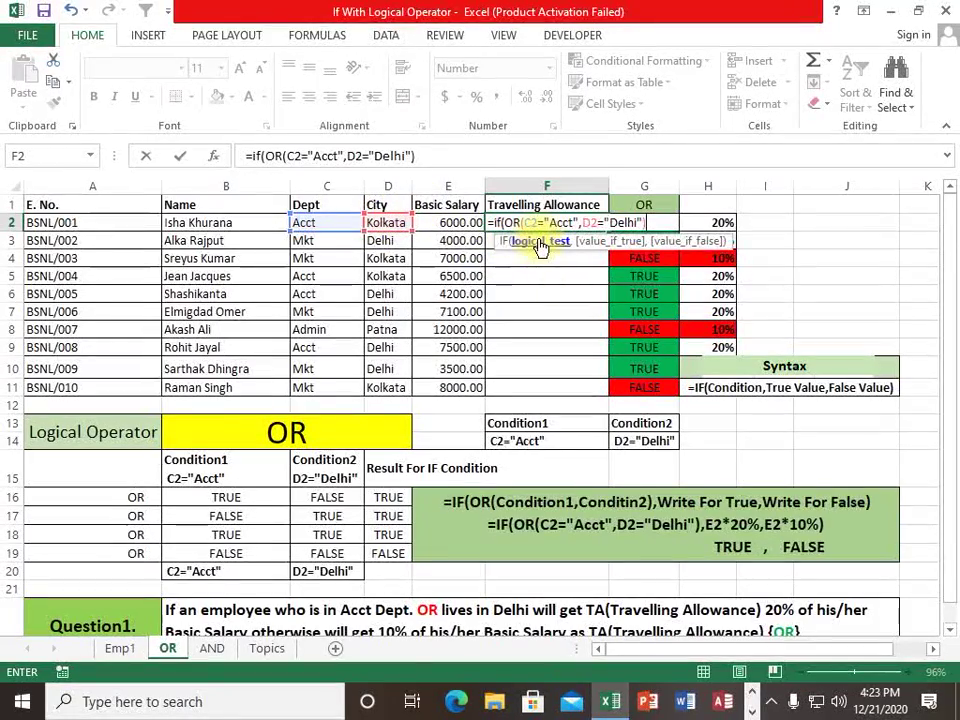
Step: Complete the F2 formula with E2*20% as the true value and E2*10% as the false value, and enter it
text(,)
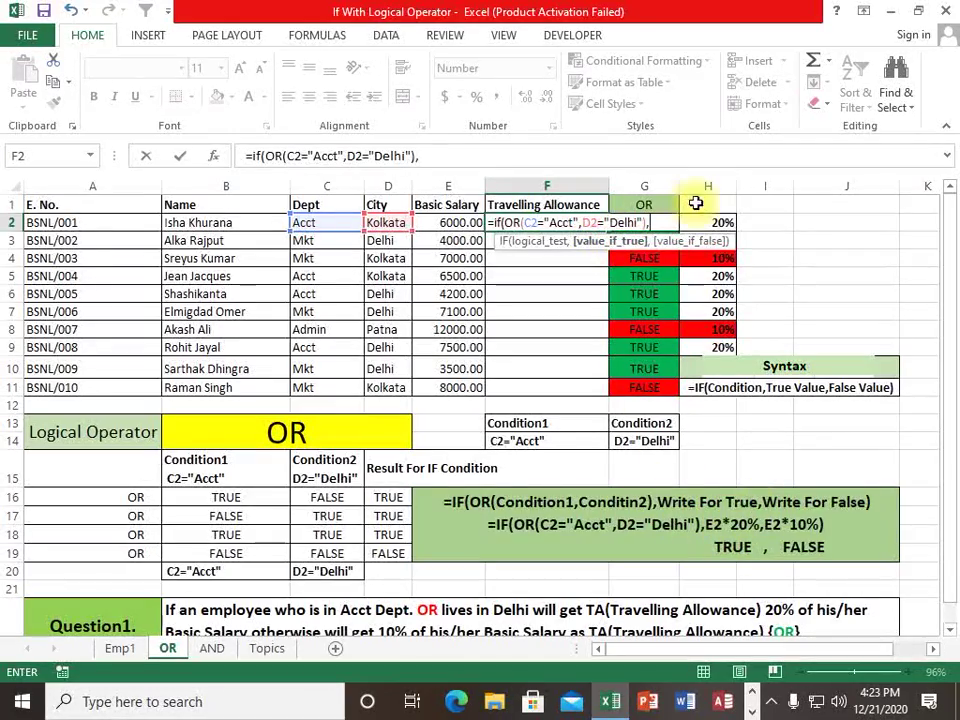
text(E2)
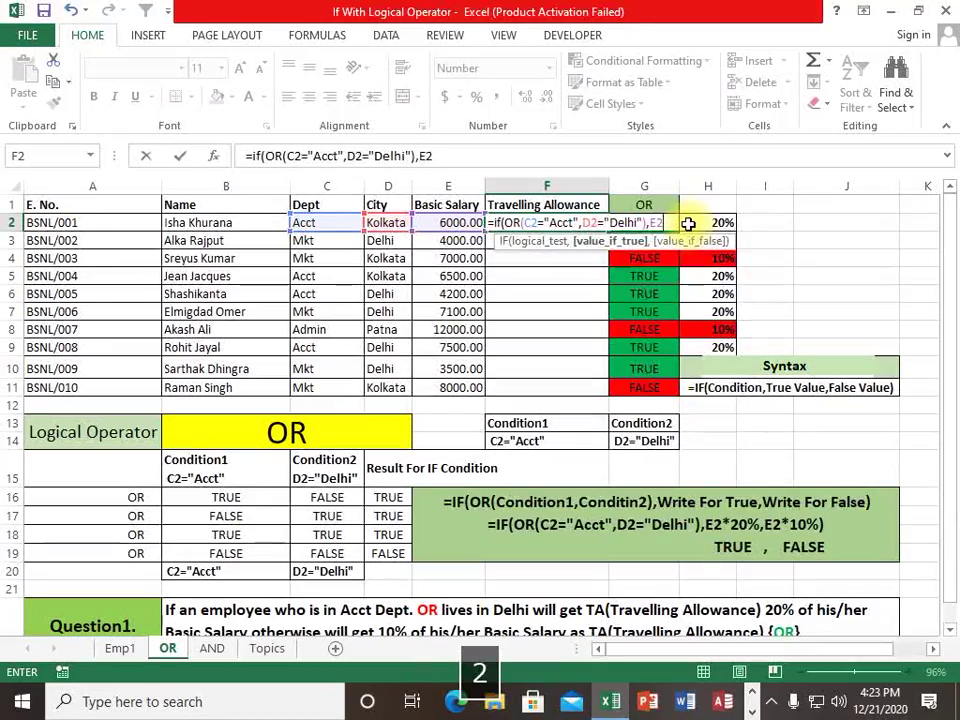
text(*20%)
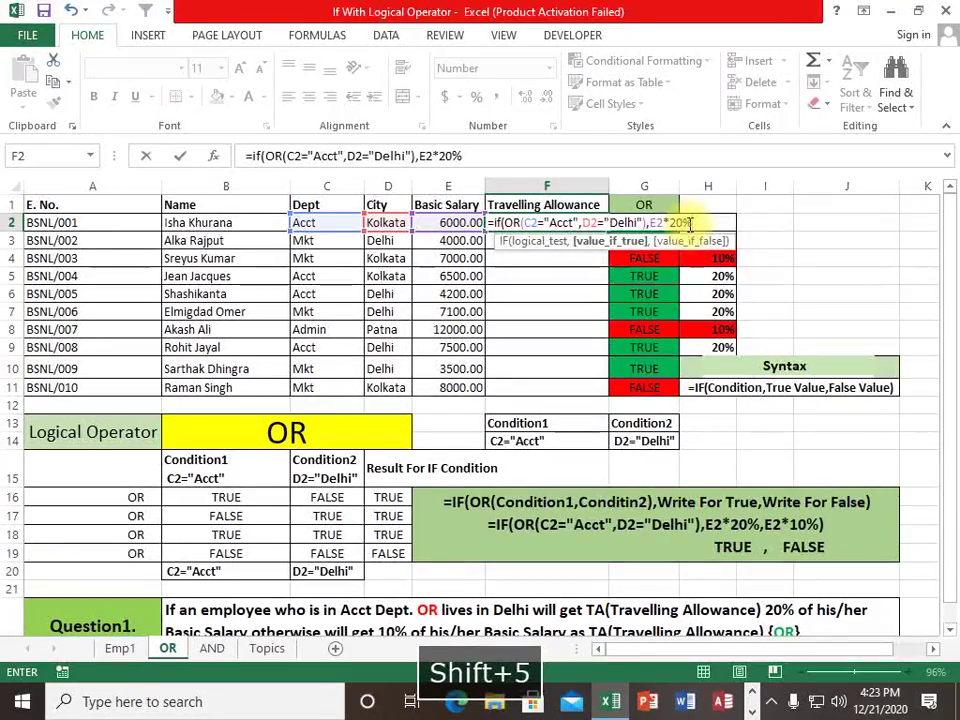
text(,)
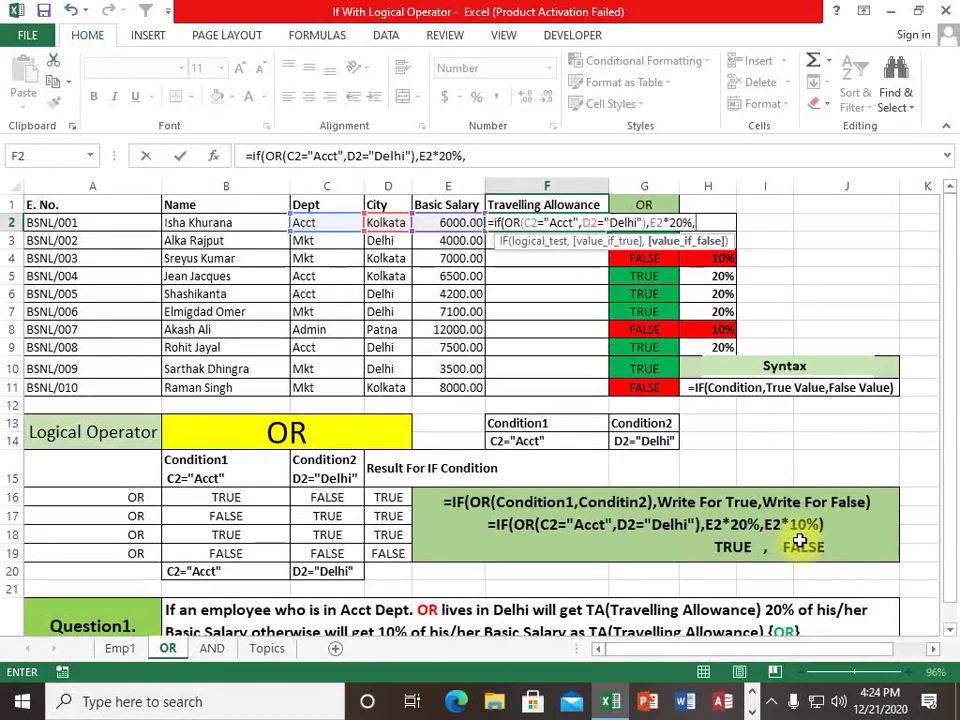
text(e2)
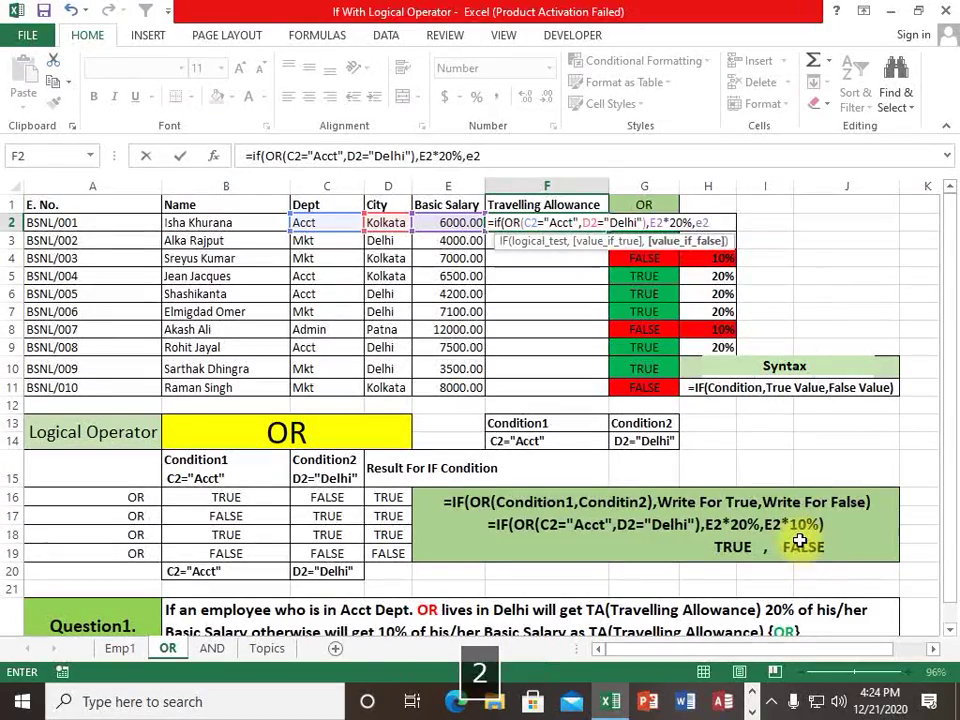
text(*10%)
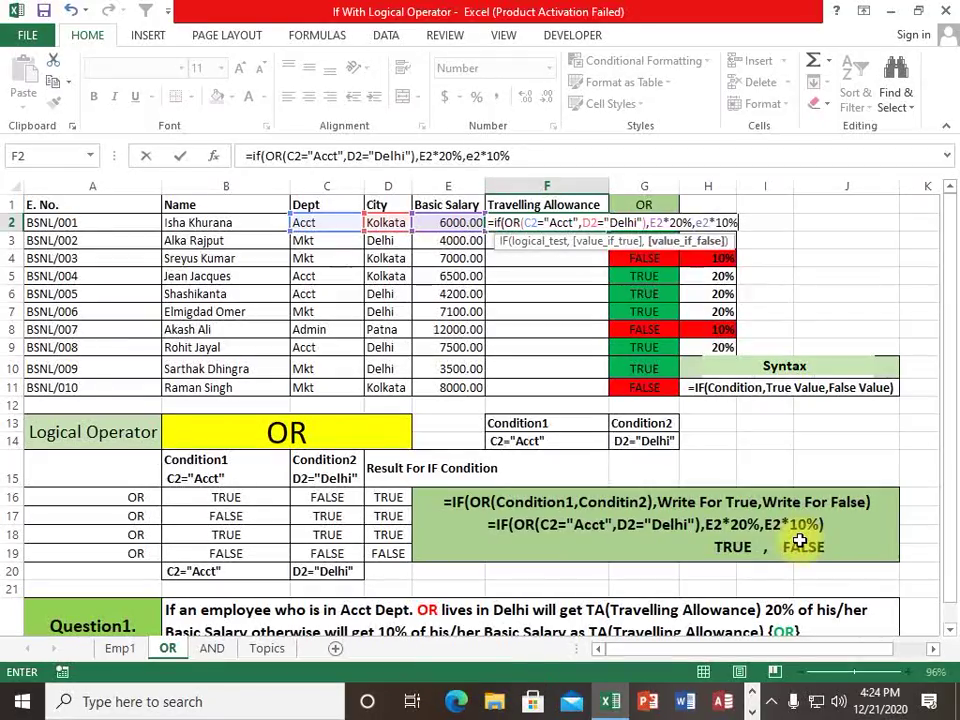
text())
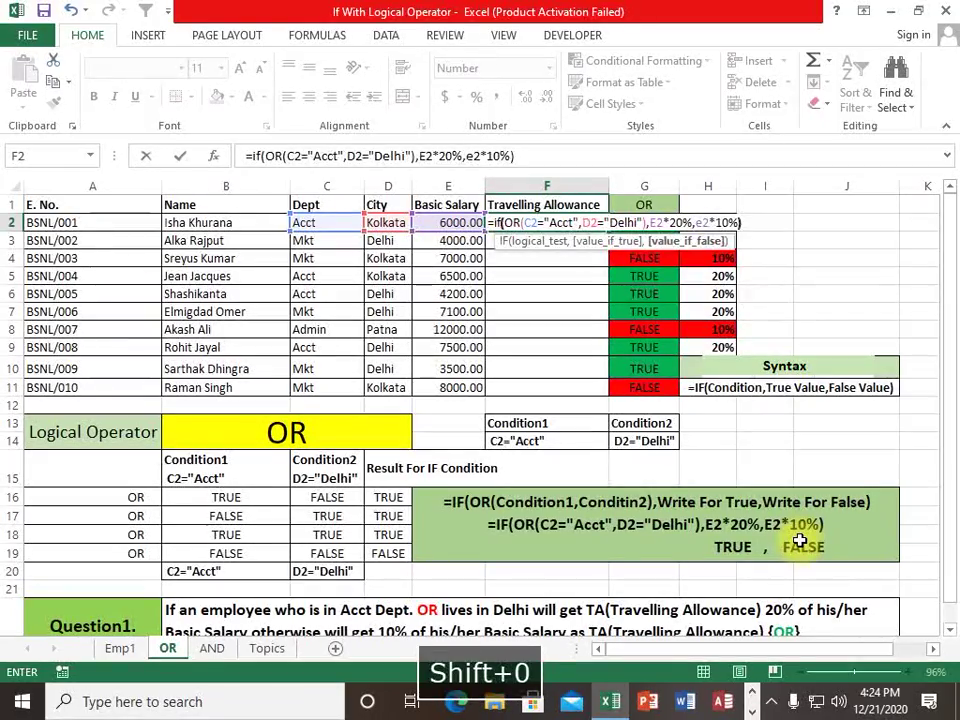
key(Return)
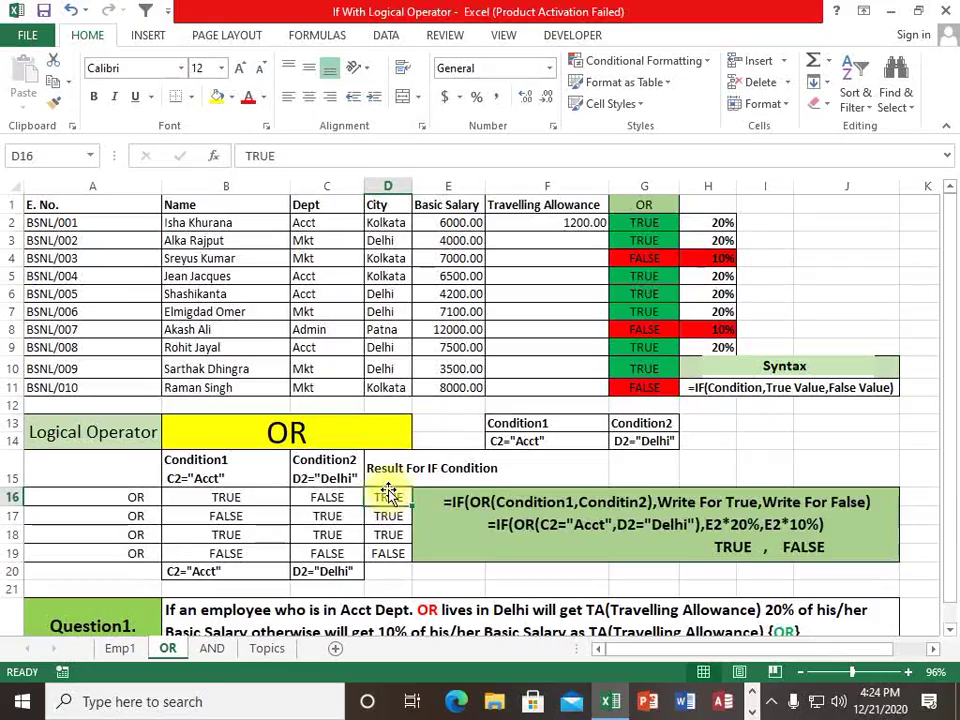
Step: Copy the Travelling Allowance formula from F2 down to F3 and F4, checking row 3's Dept and City against the conditions
click(549, 222)
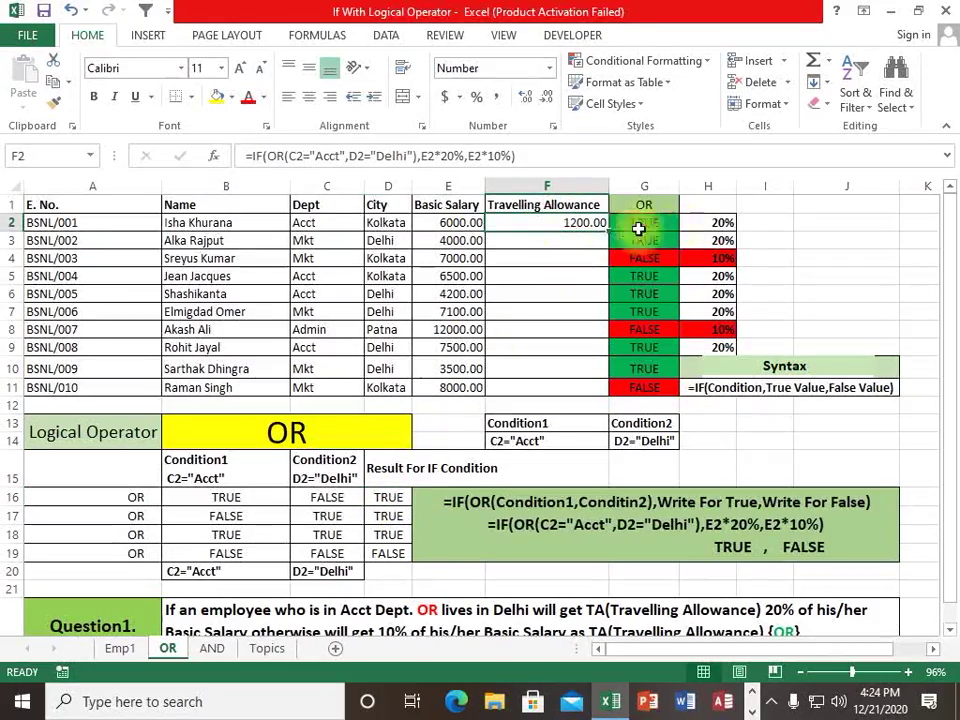
drag(607, 230, 608, 253)
click(564, 242)
click(317, 237)
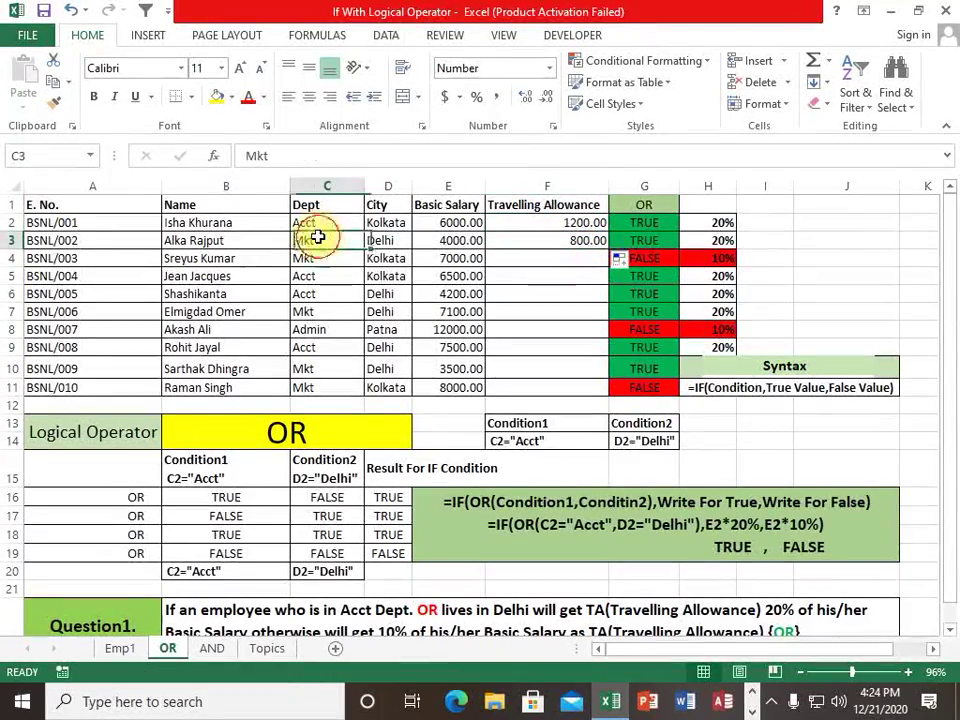
click(381, 240)
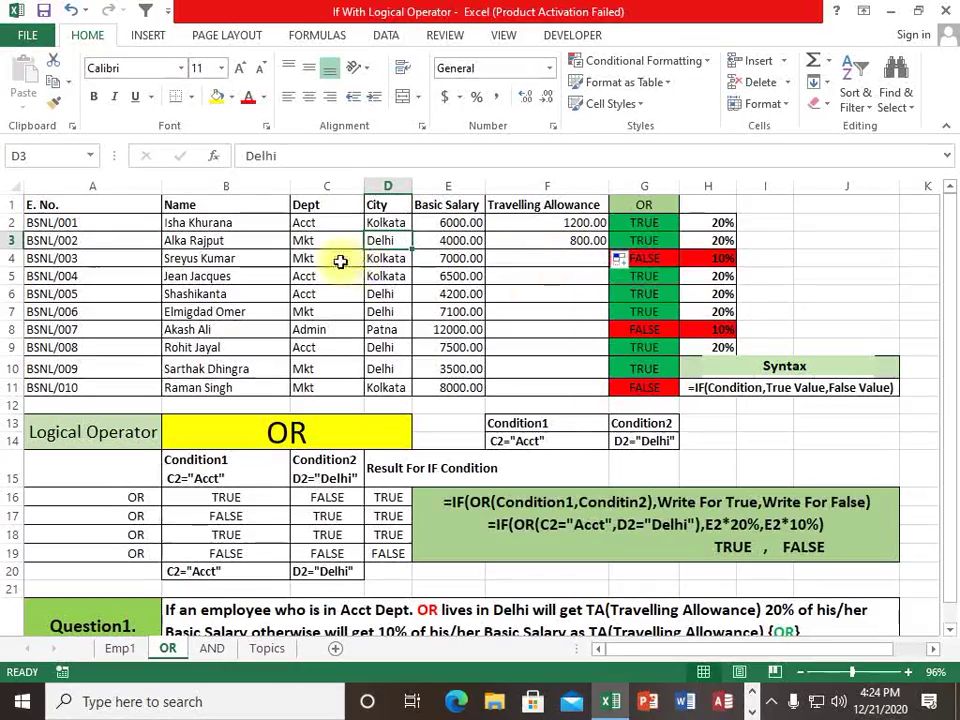
click(603, 245)
drag(610, 250, 614, 262)
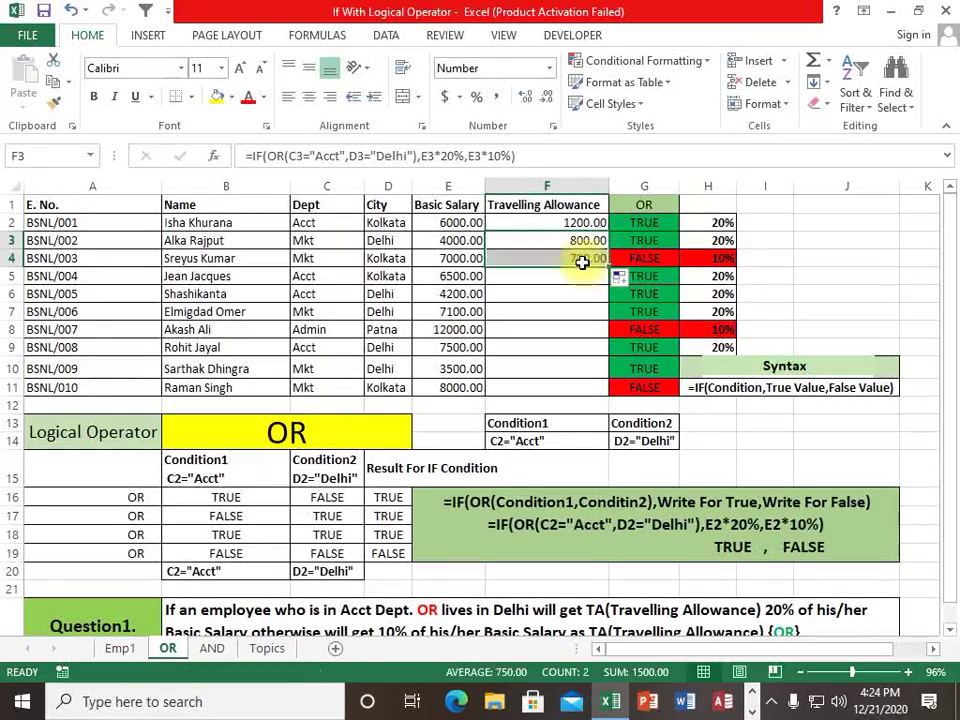
Step: Copy the Travelling Allowance formula from F4 down through F11 for the remaining employees
click(598, 259)
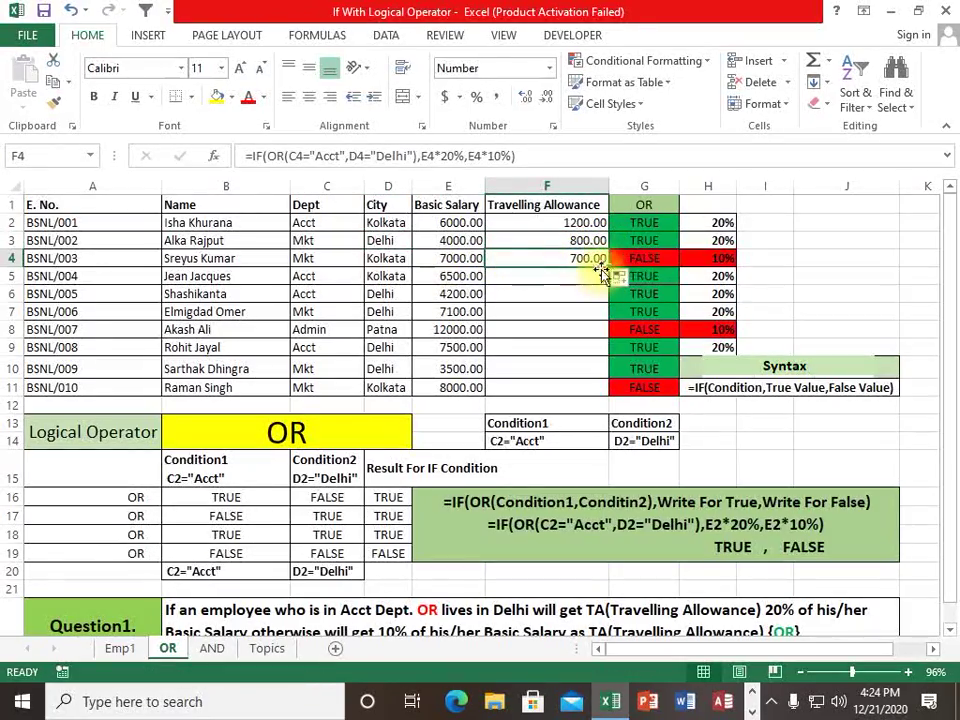
drag(607, 268, 600, 394)
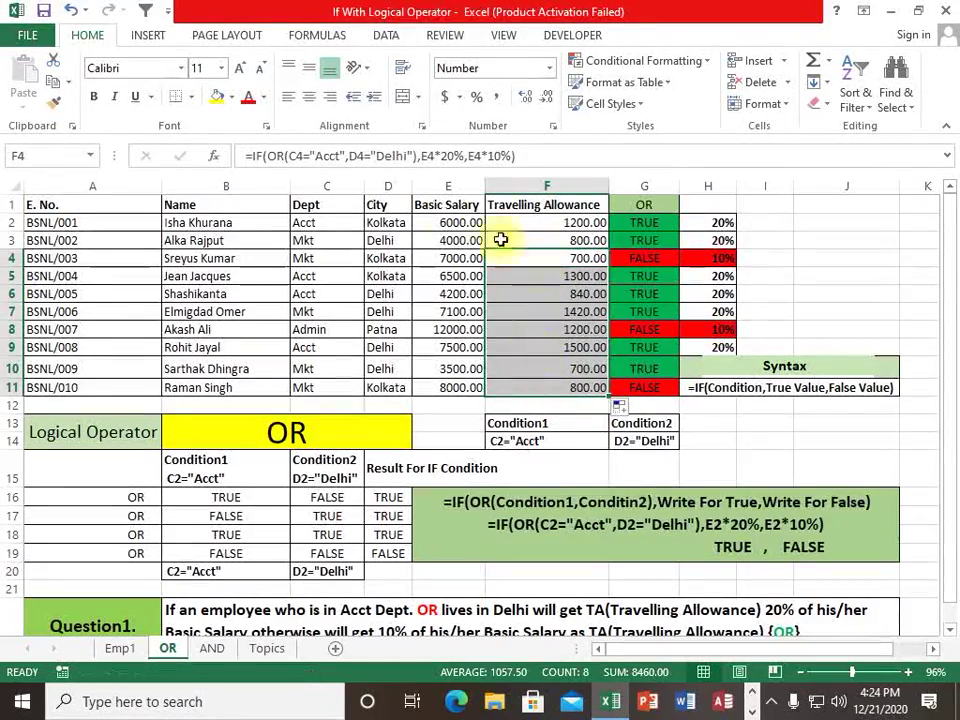
click(551, 291)
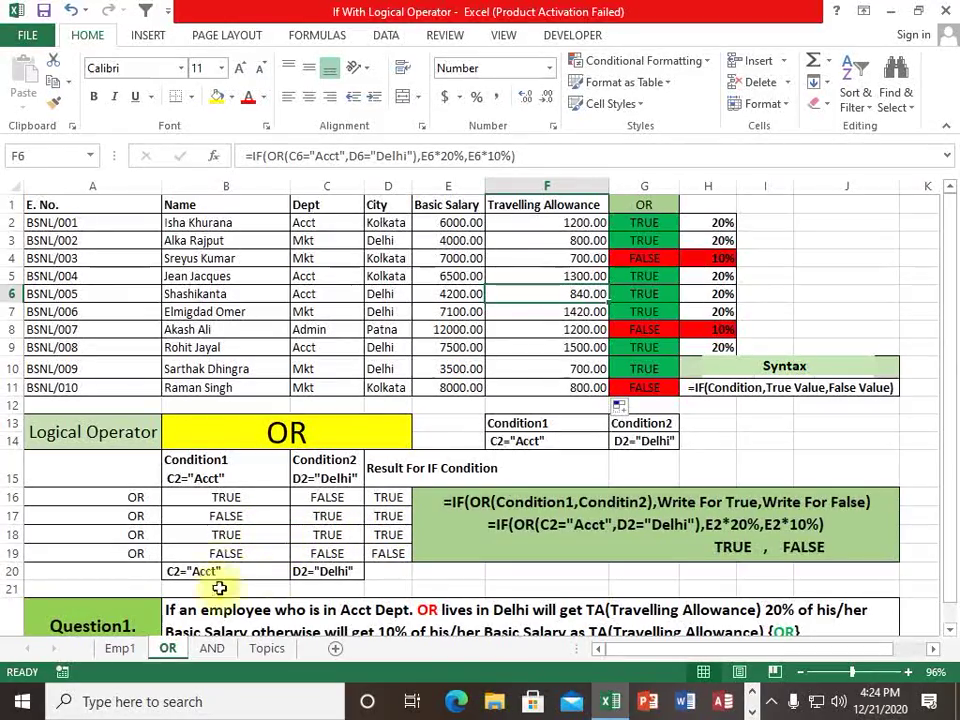
Step: Switch to the AND worksheet and look over its employee table, Travelling Allowance heading and logical operator
click(212, 648)
drag(94, 204, 358, 343)
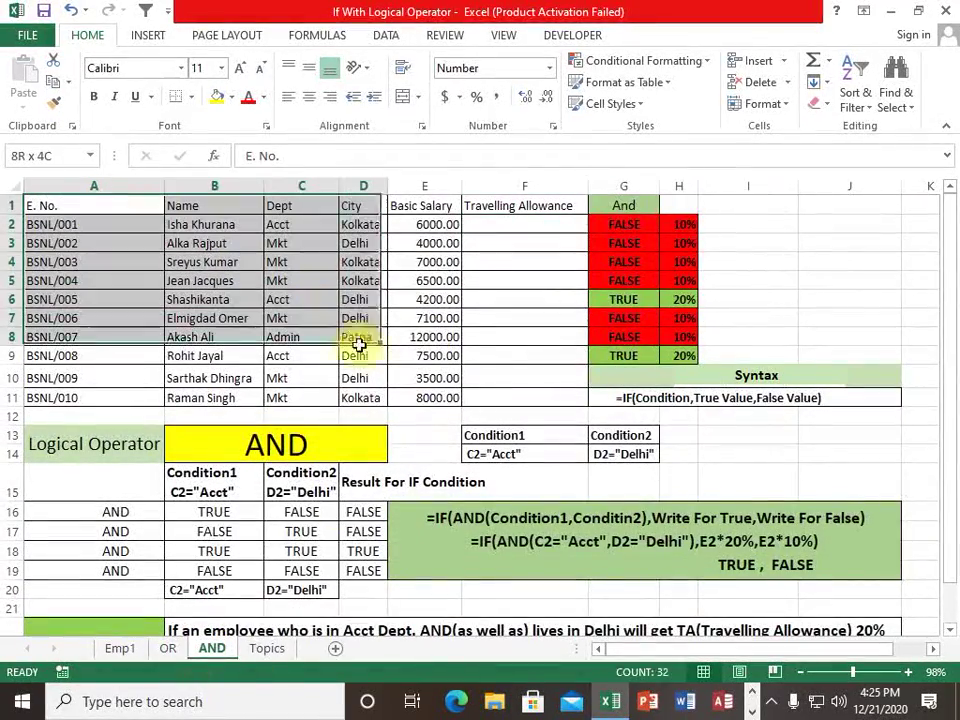
click(529, 206)
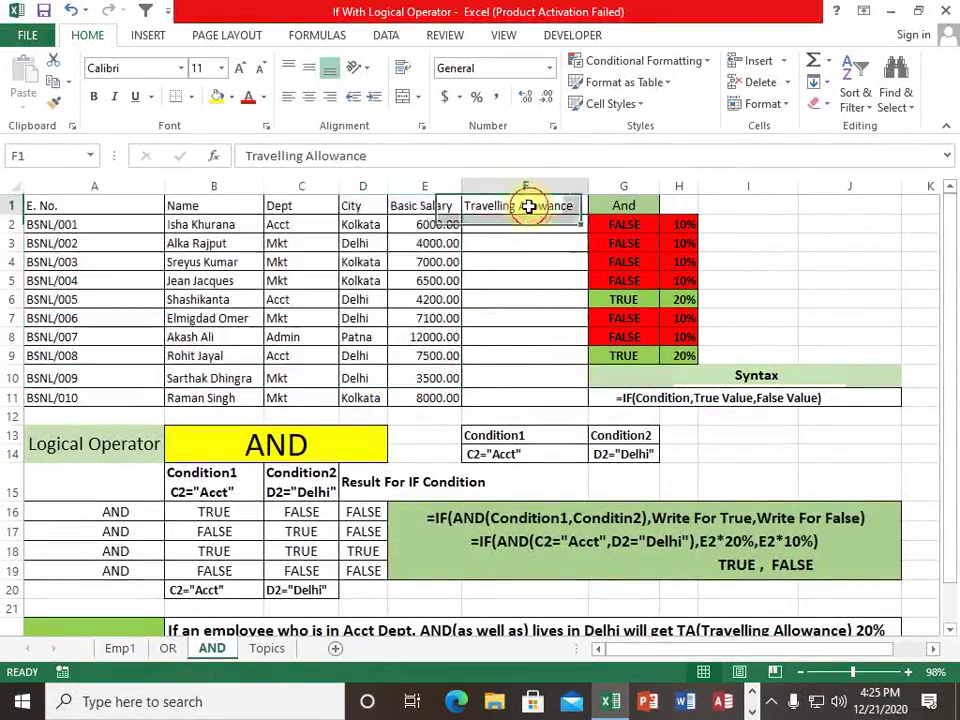
click(253, 440)
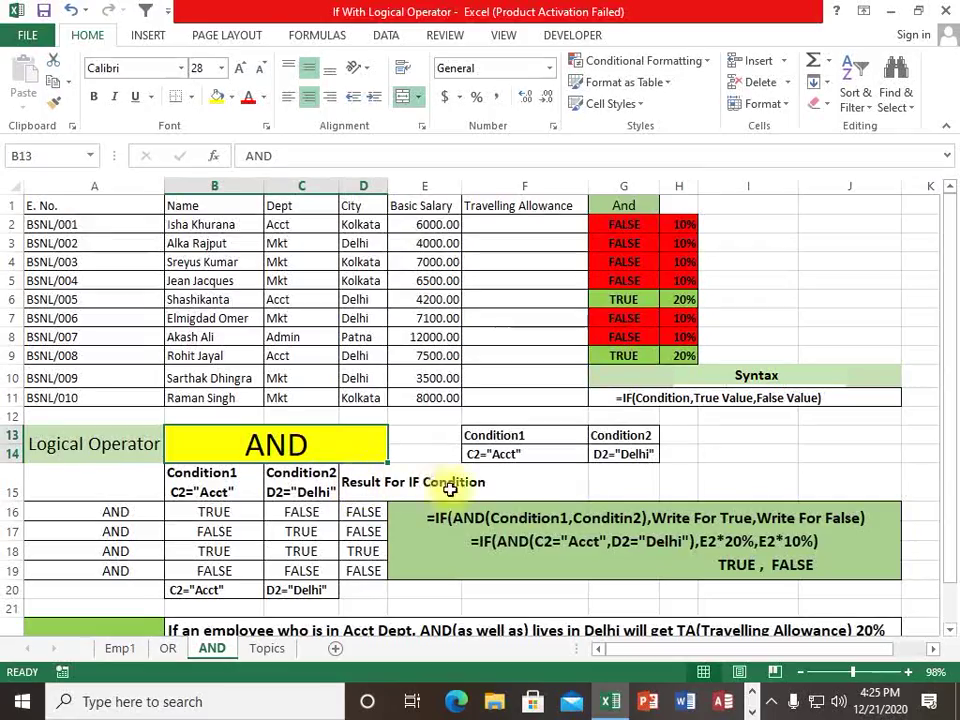
Step: Examine the first case of the AND truth table in row 16 and read the Question 2 text
click(103, 512)
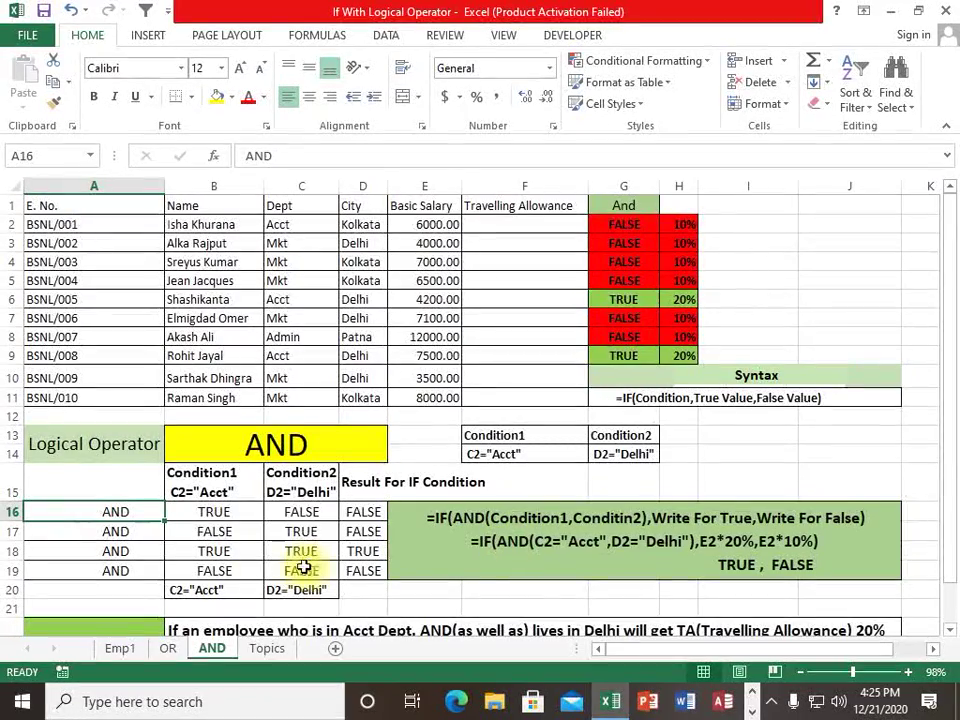
click(305, 515)
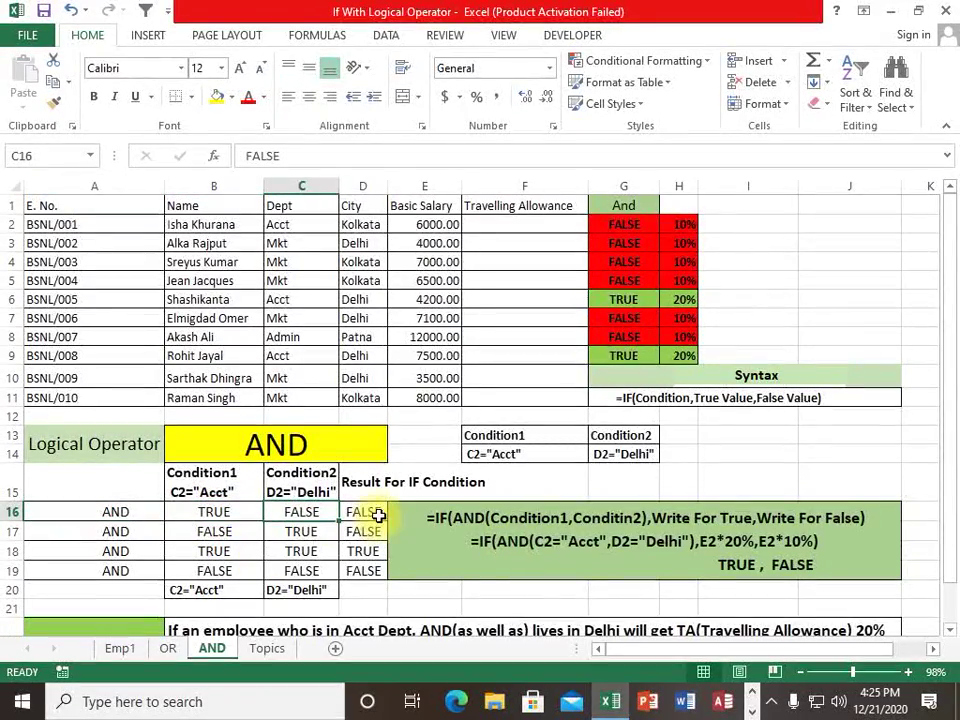
click(214, 512)
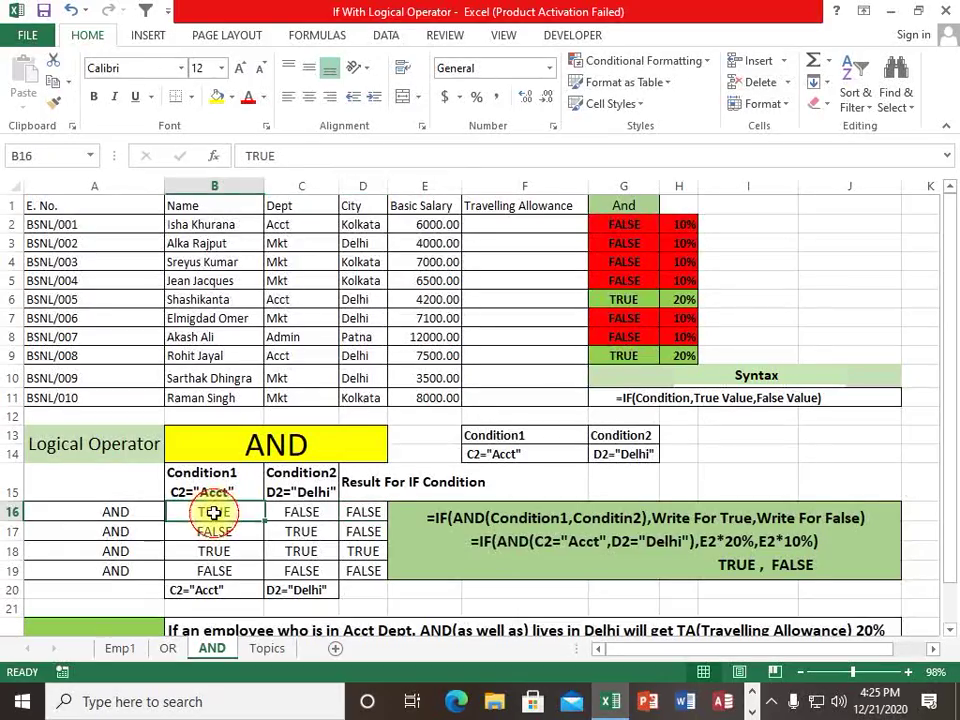
click(316, 512)
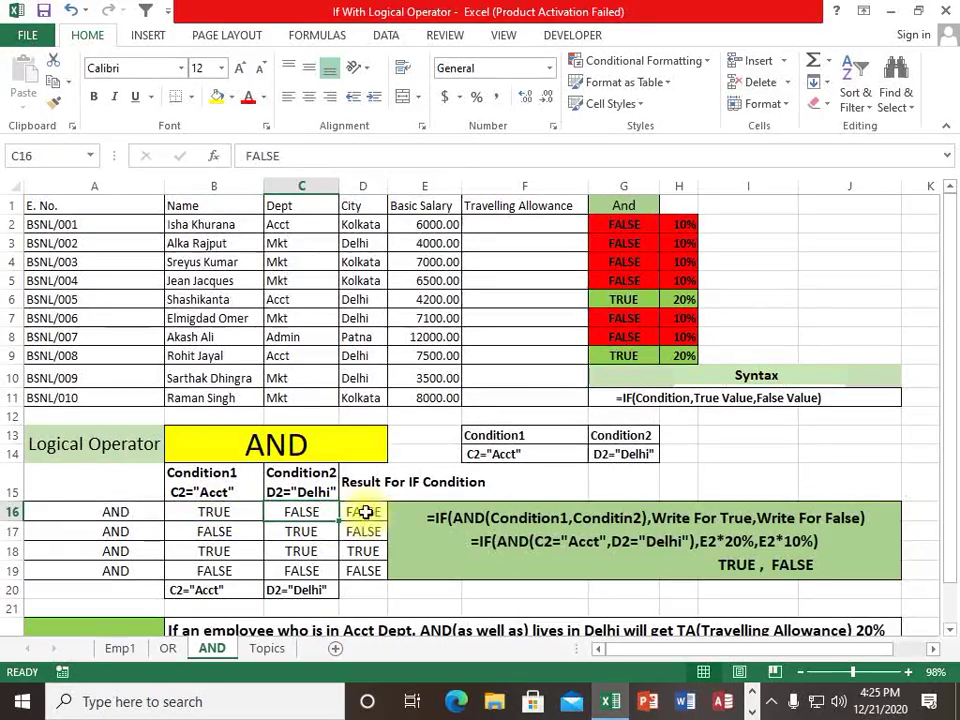
click(362, 511)
scroll(446, 557, down, 2)
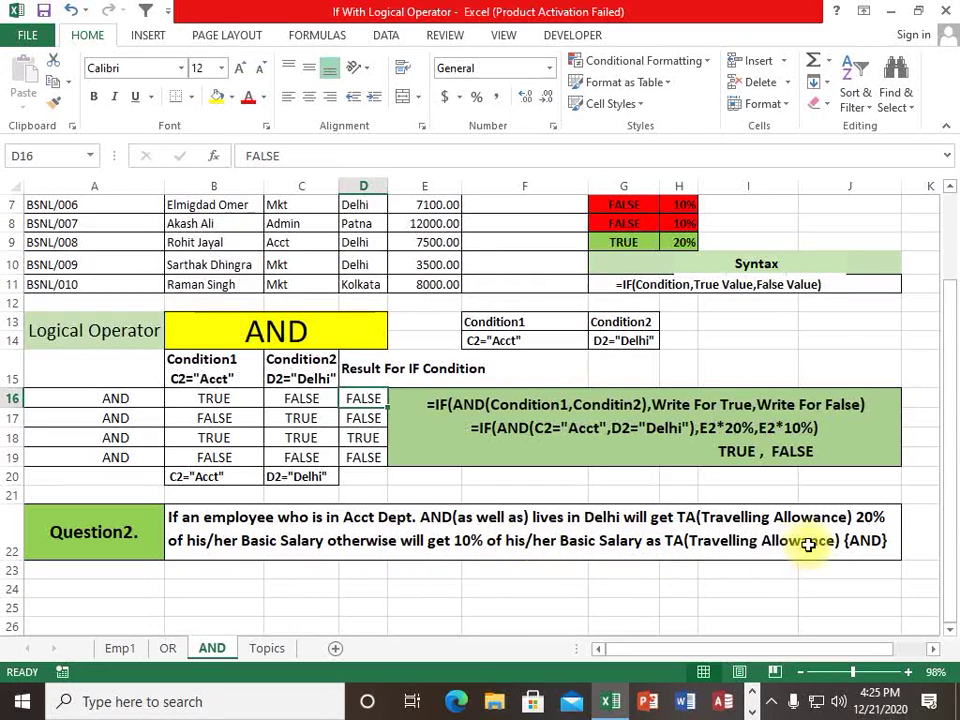
Step: Compare the Dept and City entries of rows 3, 6 and 9 with the AND truth table cases in rows 17 and 18
click(200, 415)
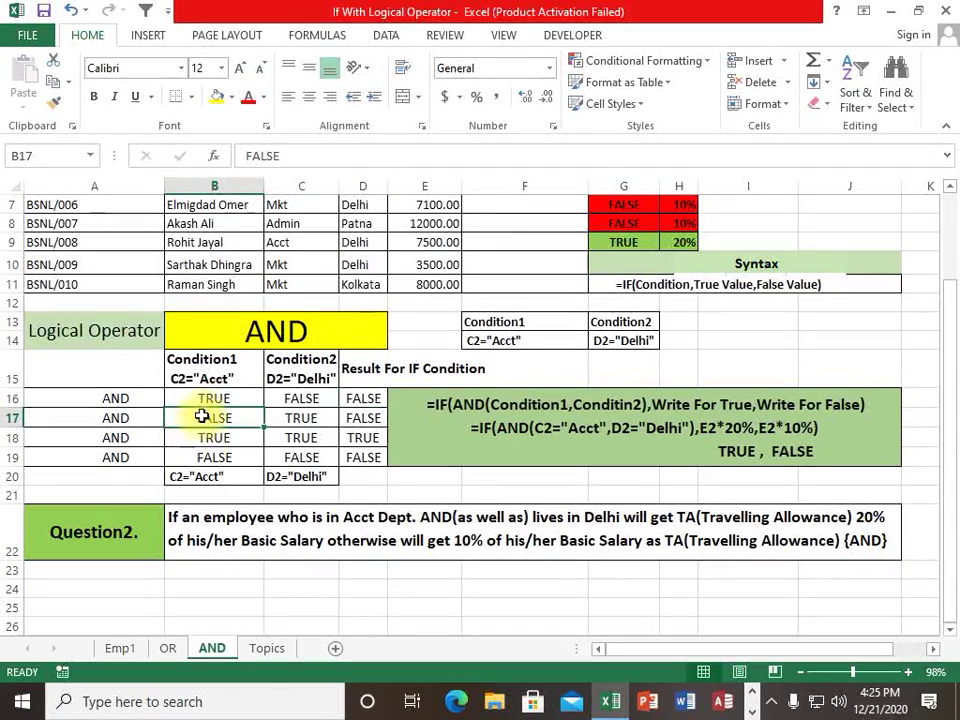
scroll(200, 420, up, 2)
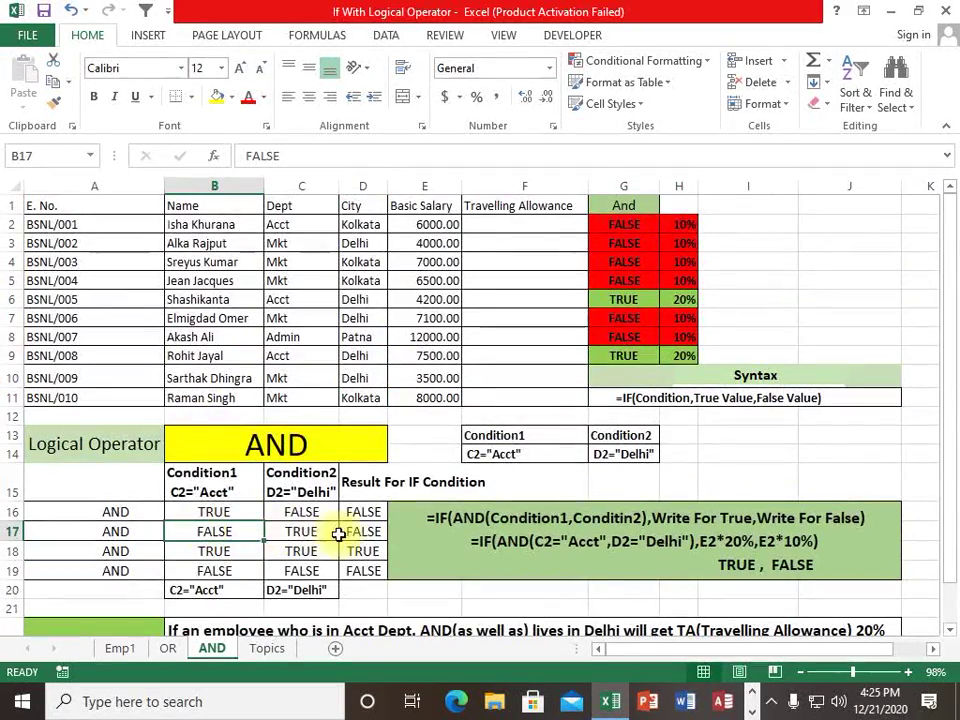
click(370, 533)
click(312, 243)
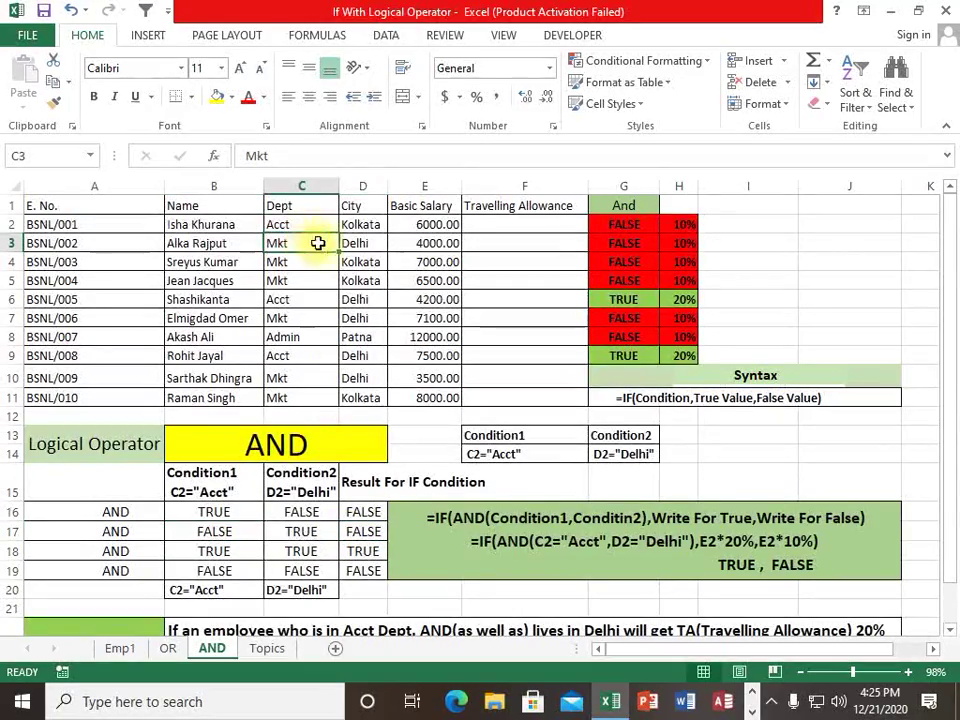
click(362, 243)
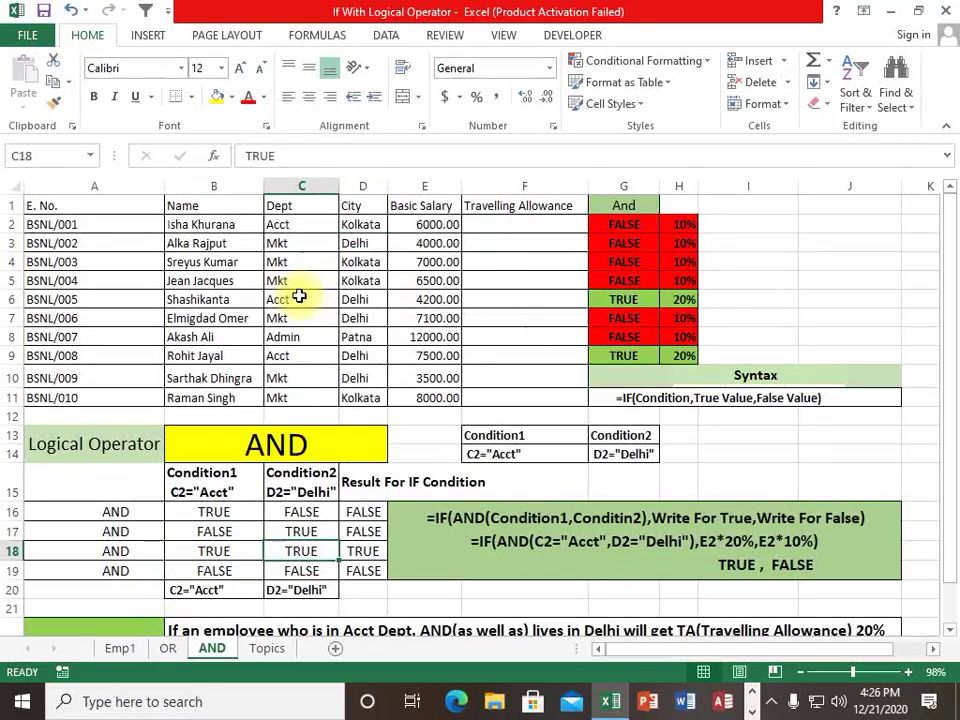
click(372, 302)
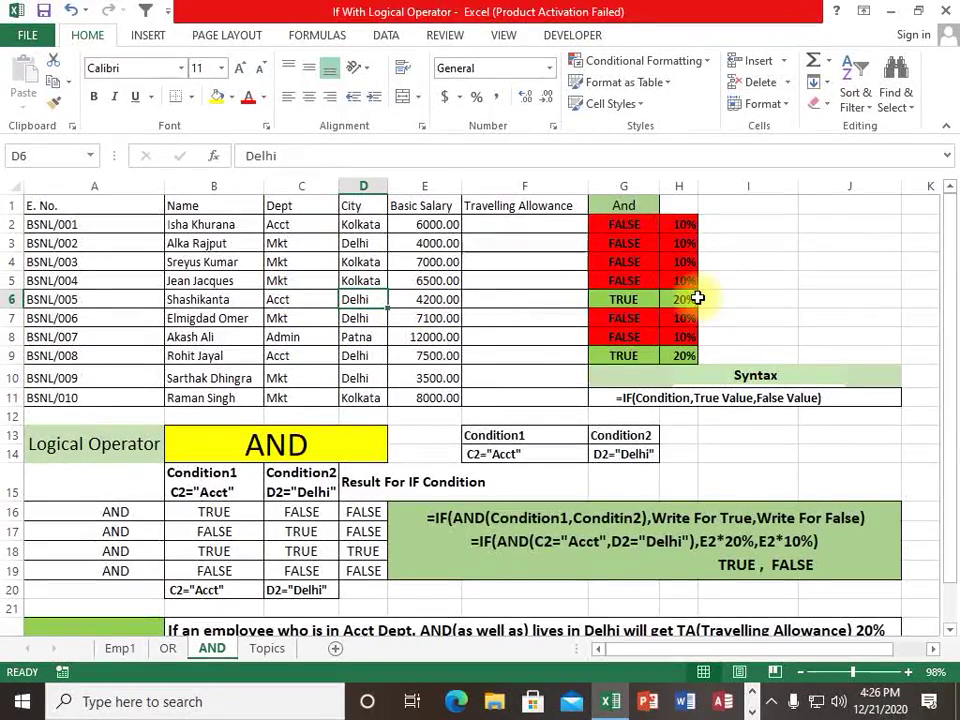
click(316, 353)
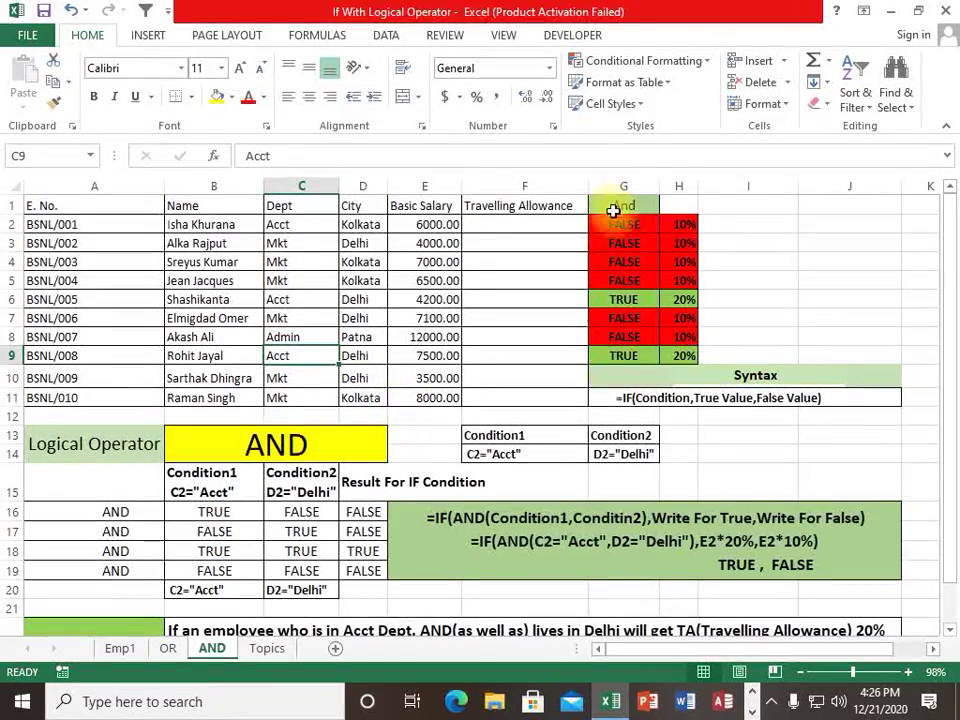
Step: Begin an IF formula in Travelling Allowance cell F2 with an AND test whose first condition is C2="Acct"
click(497, 230)
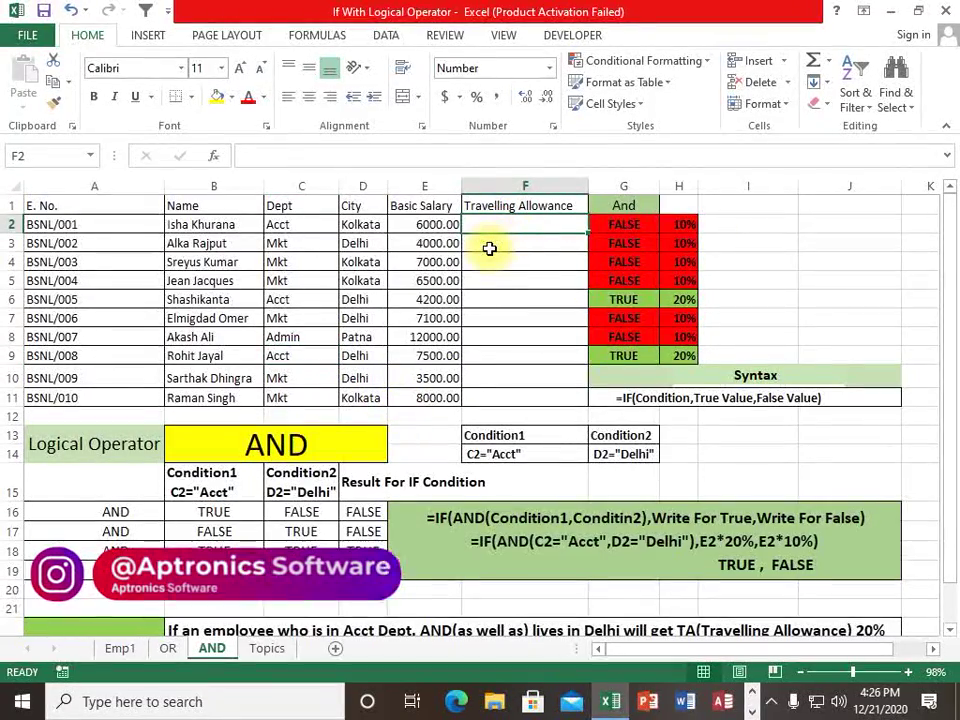
text(=)
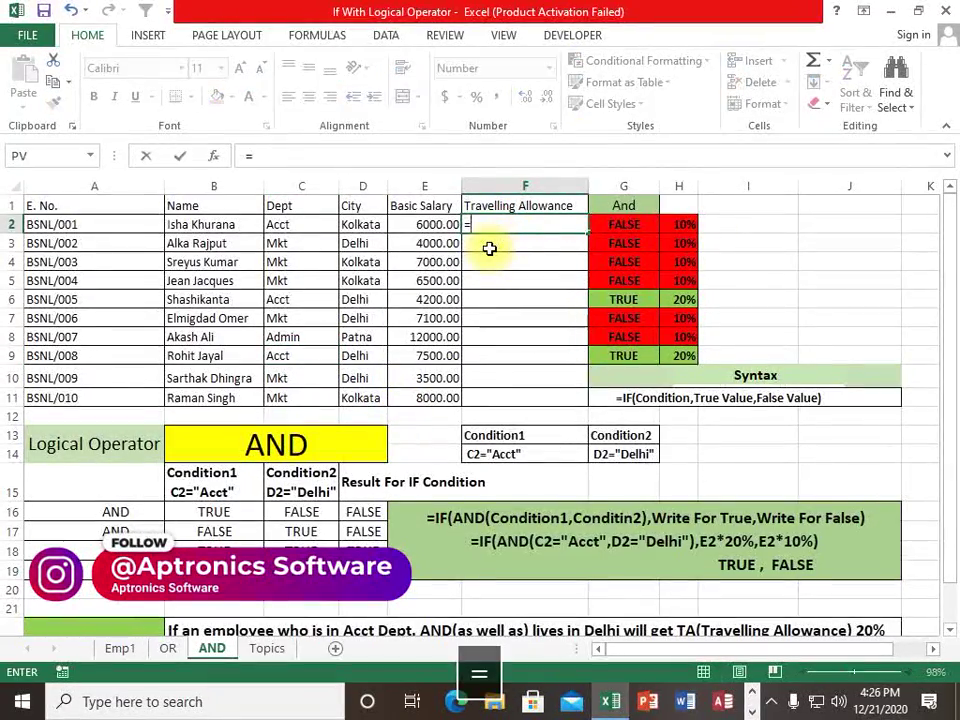
key(Escape)
scroll(489, 247, up, 3)
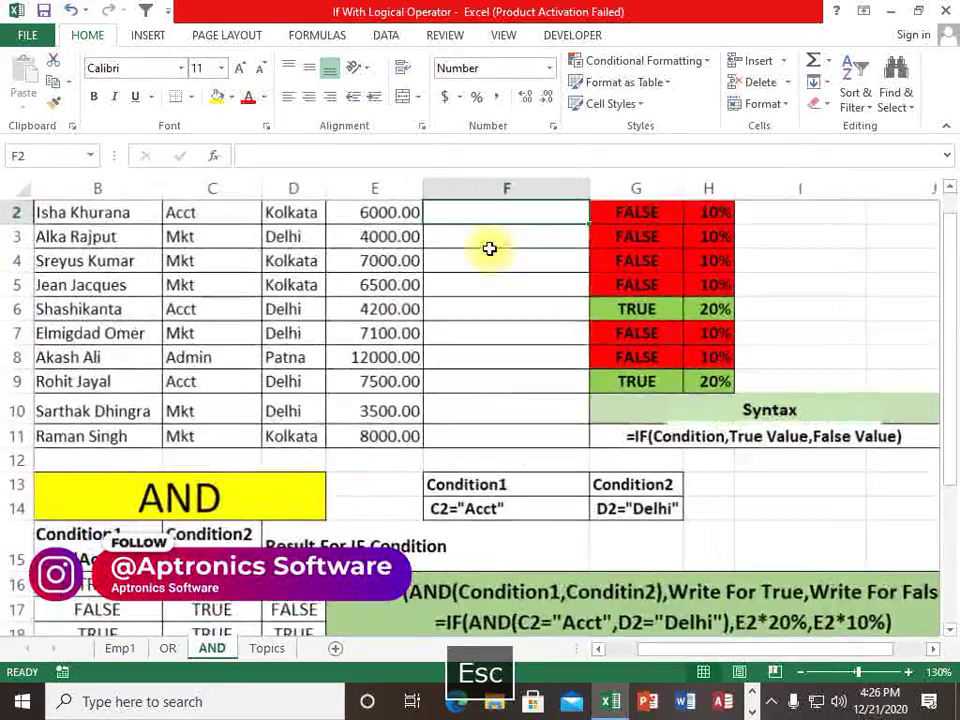
scroll(480, 252, up, 1)
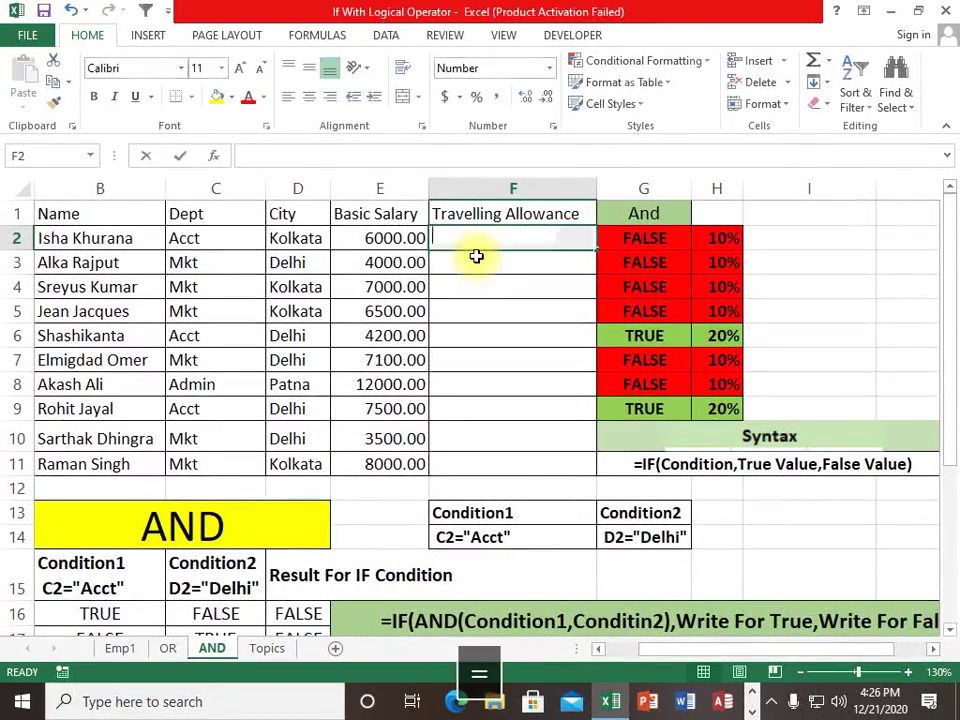
text(=if)
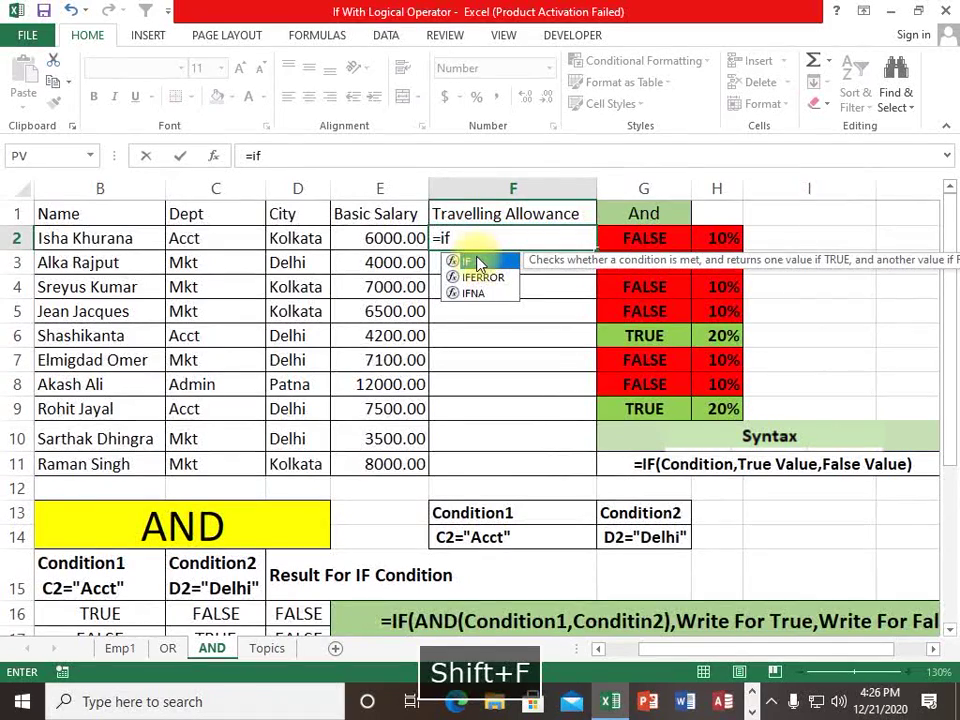
text((and()
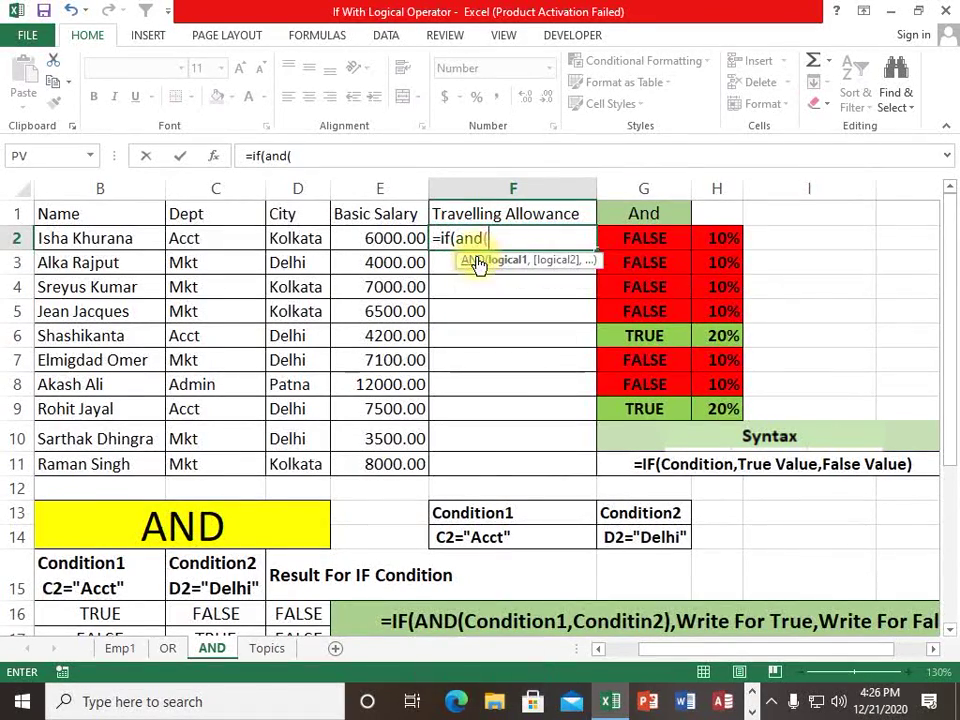
click(196, 240)
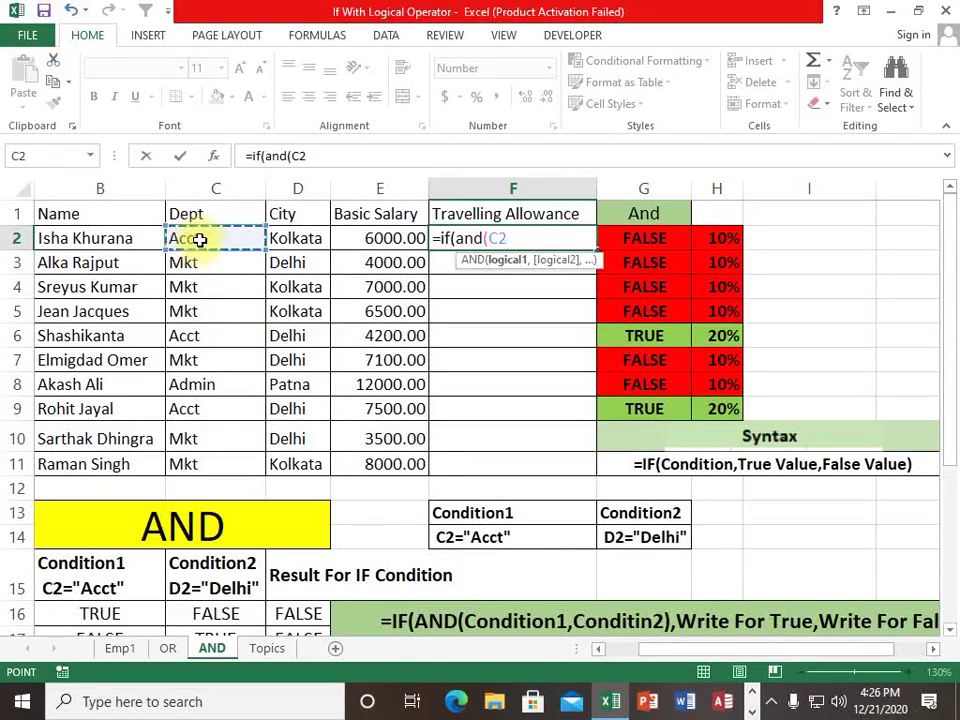
text(=)
text("Acct")
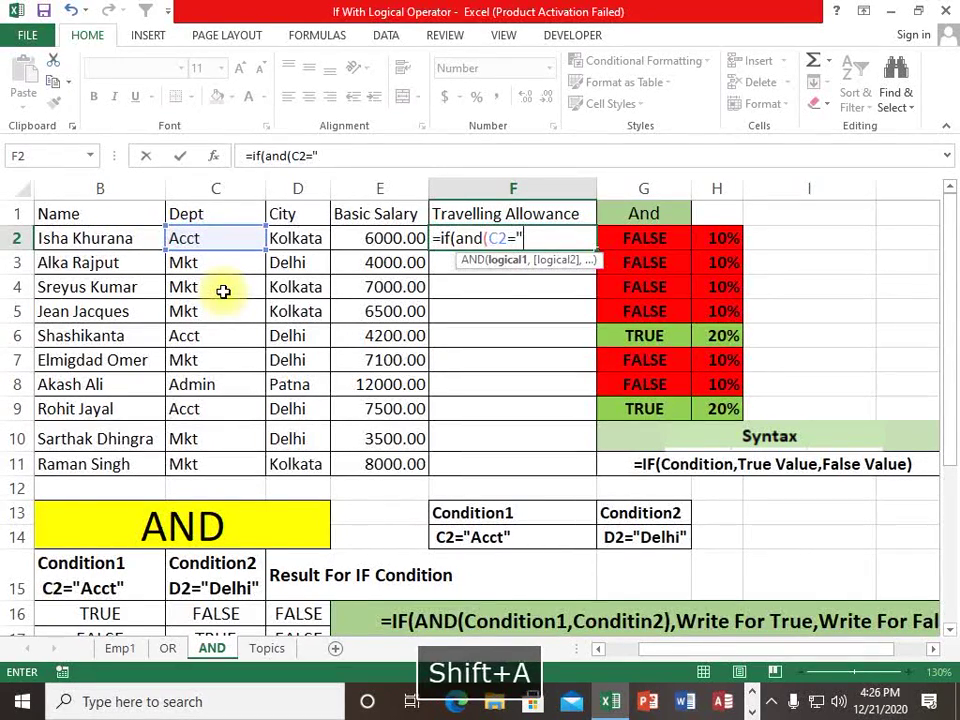
Step: Add D2="Delhi" as the second condition in the F2 formula and close the AND test
text(,)
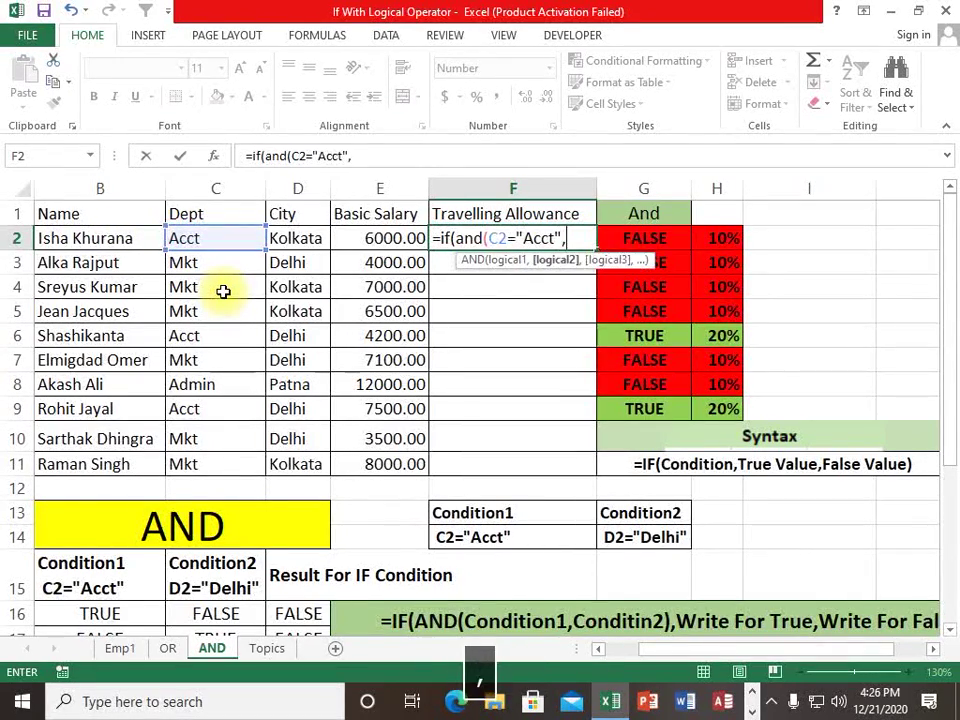
click(284, 236)
text(=)
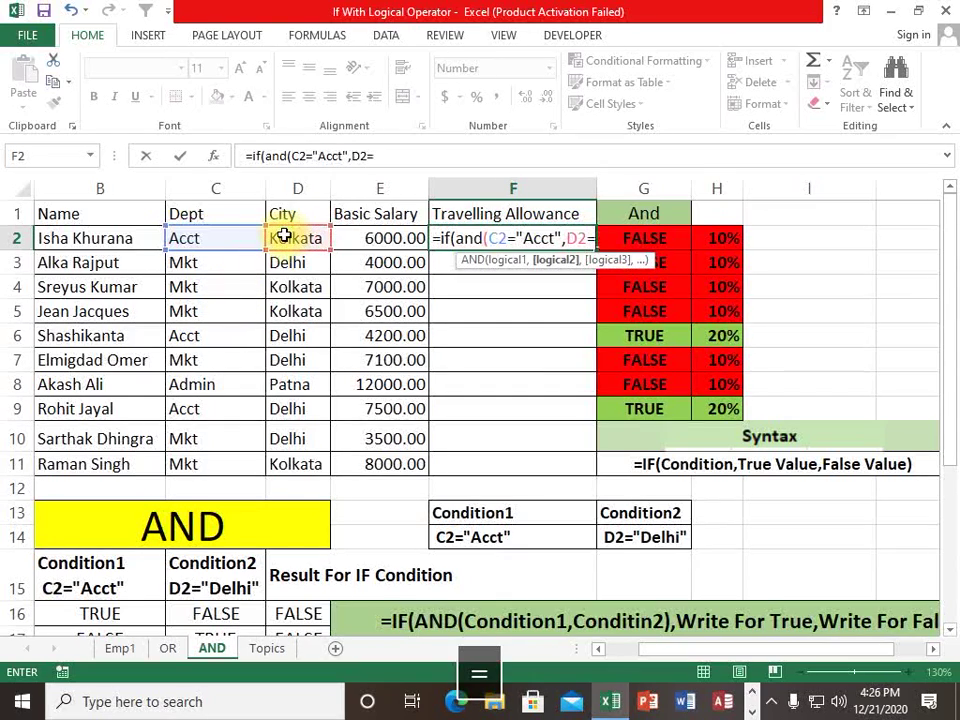
text("Delhi"))
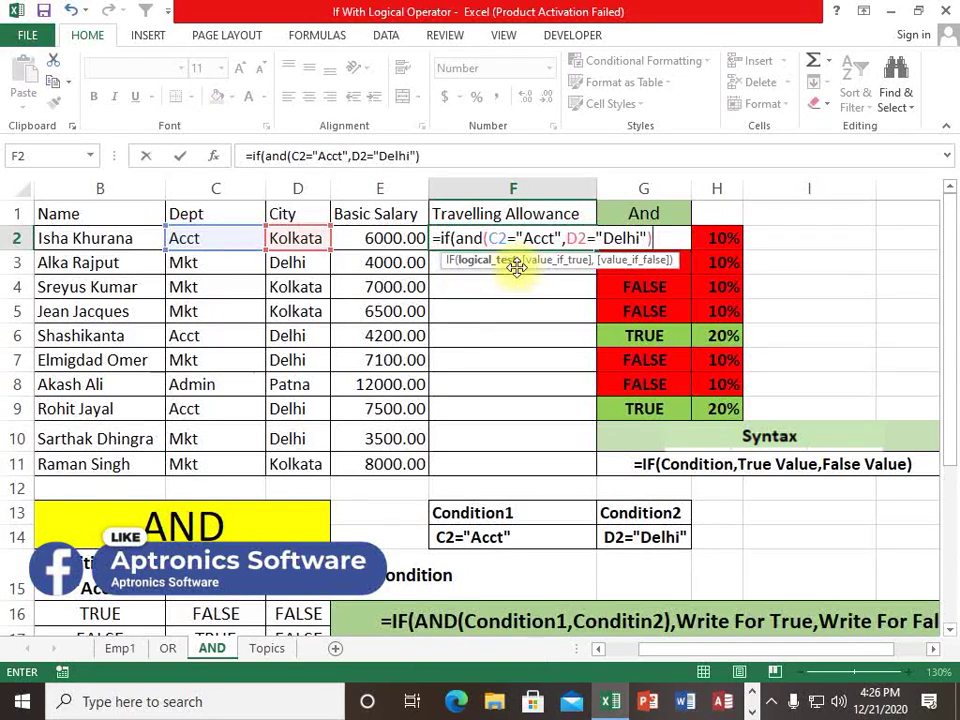
Step: Complete the F2 formula on the AND sheet with E2*20% if true and E2*10% if false, and enter it
text(,)
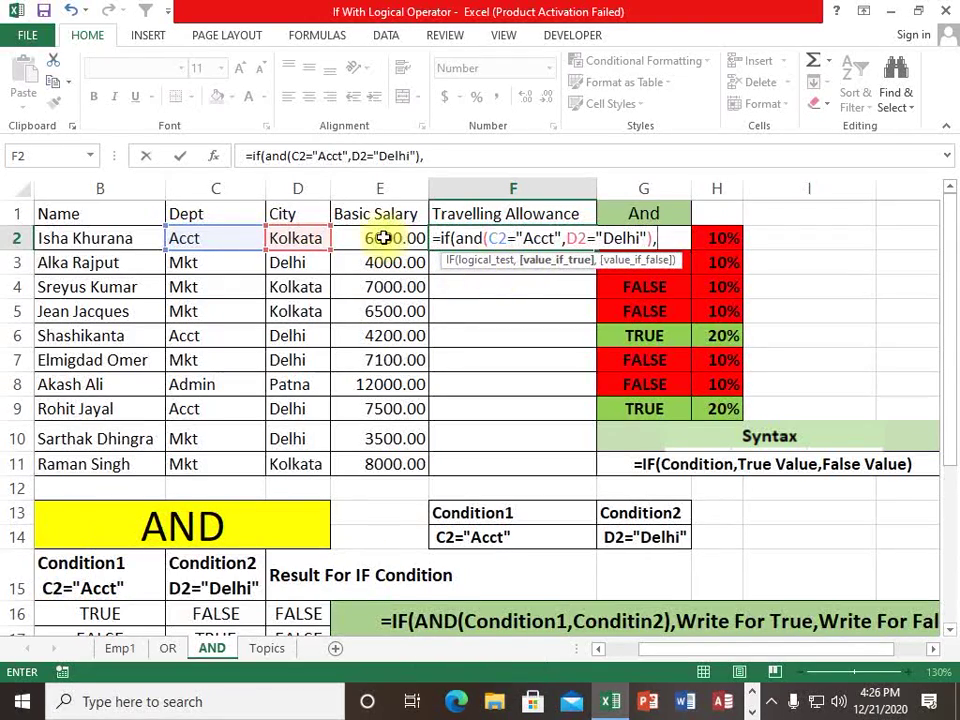
click(383, 238)
text(*)
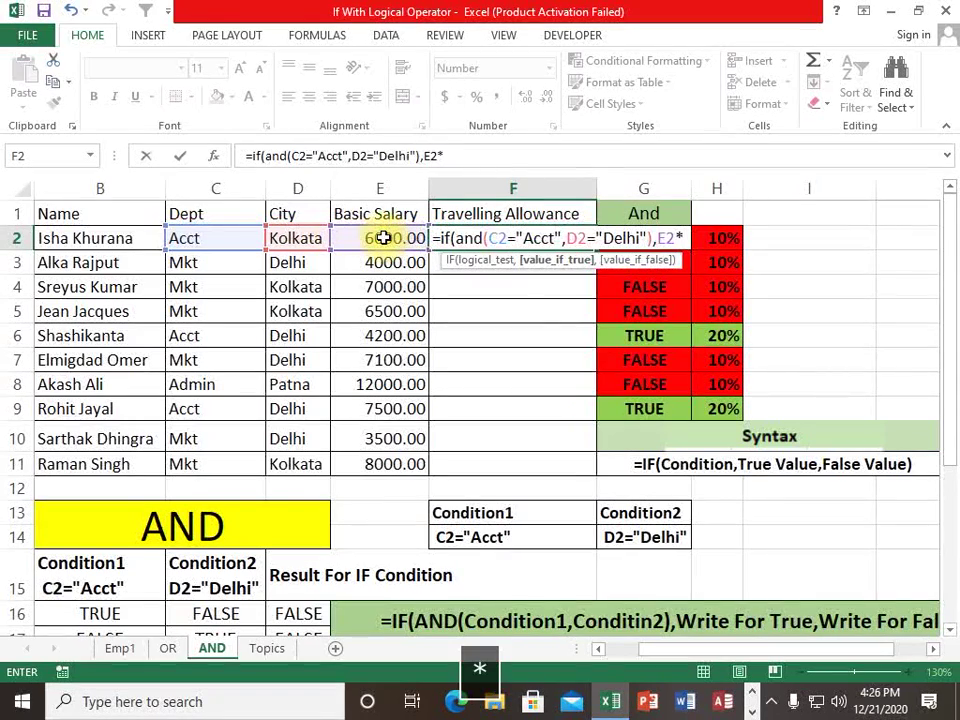
text(20%)
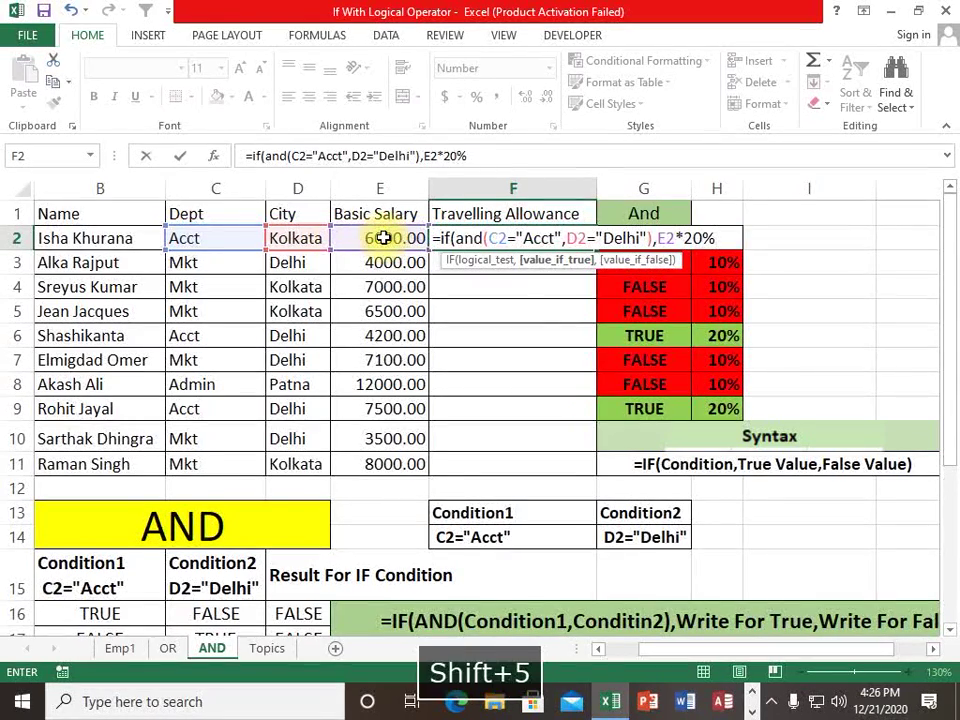
text(,)
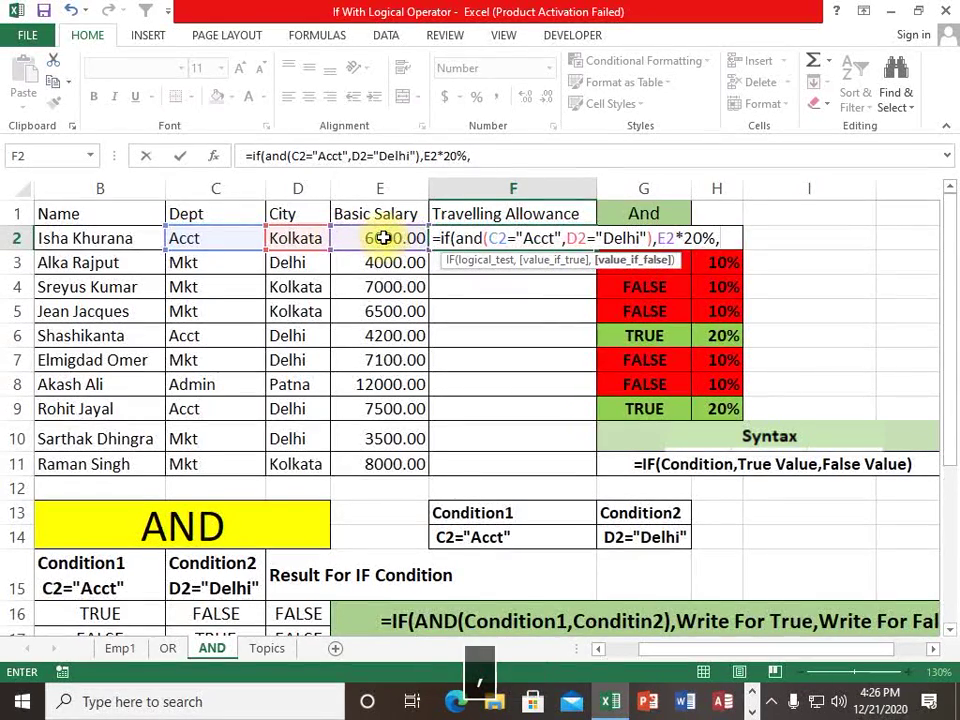
click(383, 238)
text(*1)
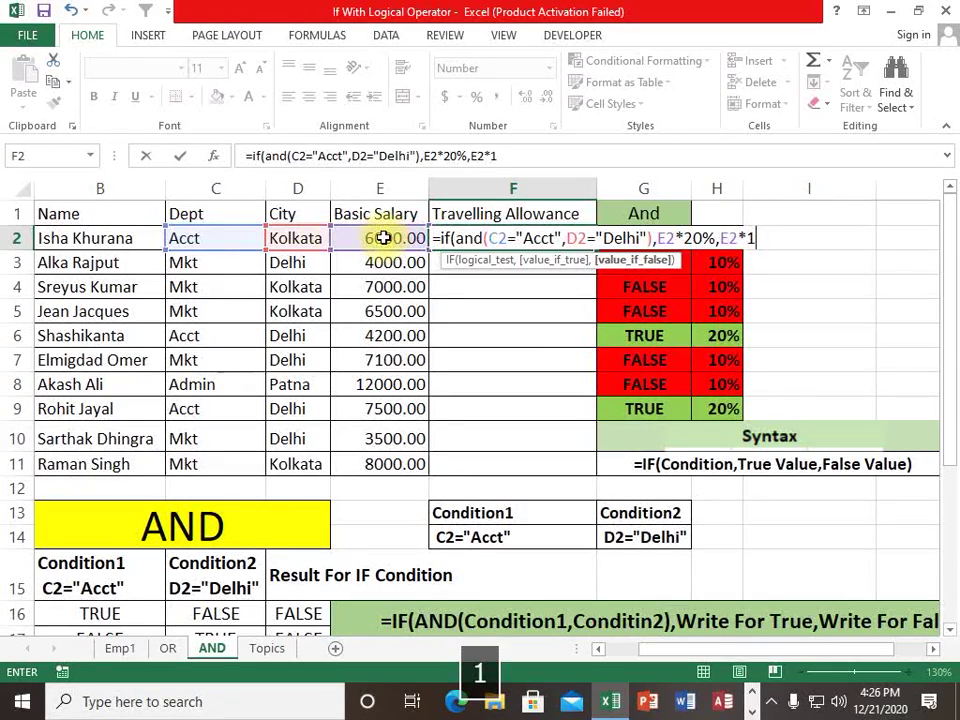
text(0%)
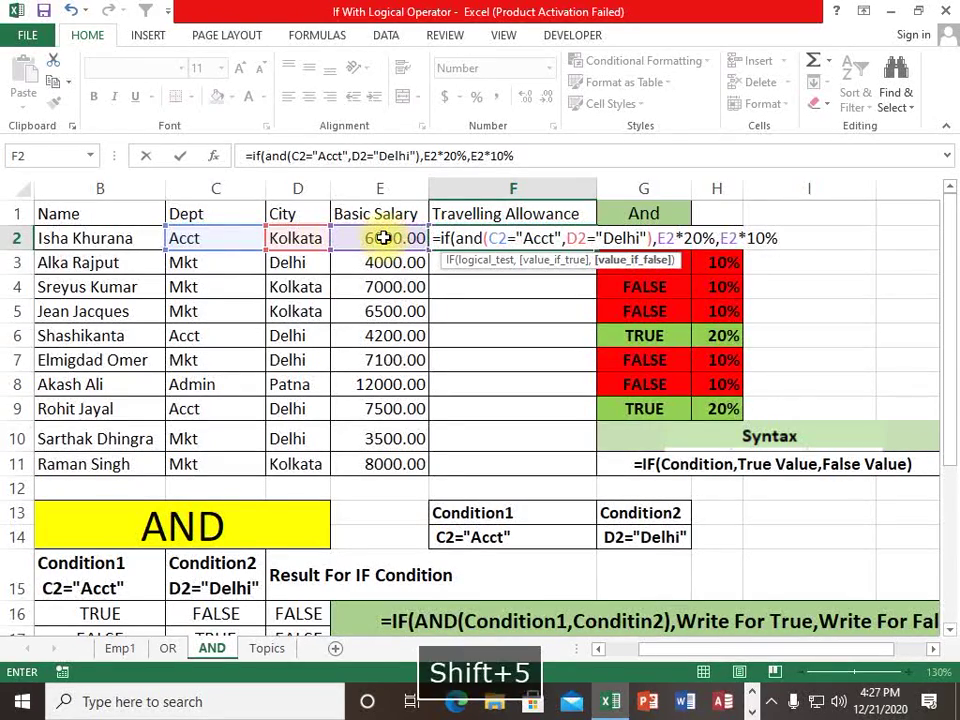
text())
key(Return)
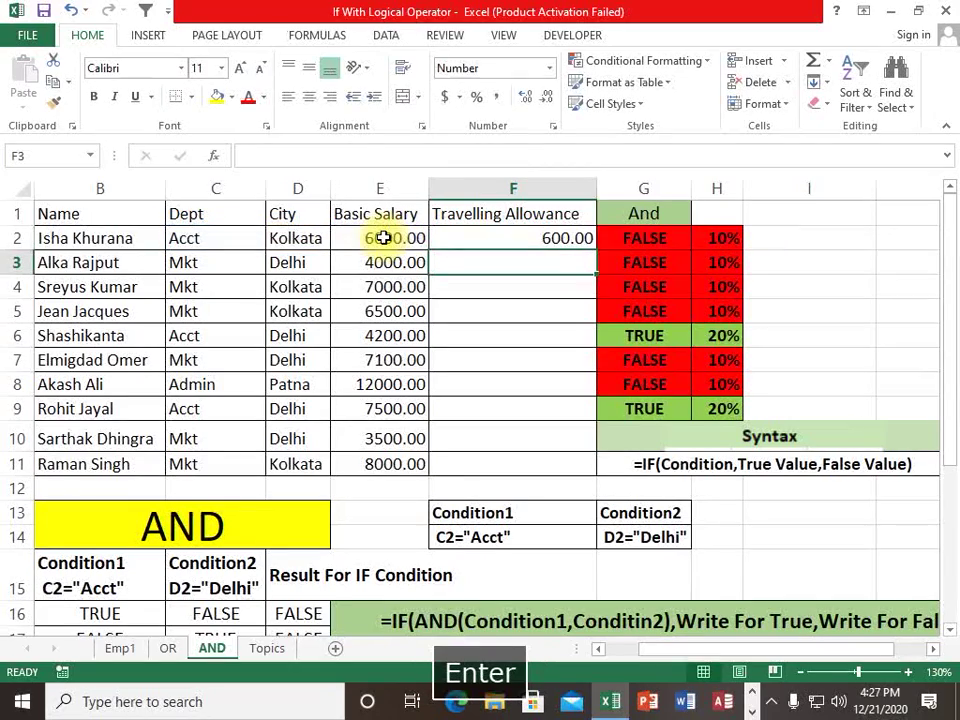
Step: Check the Dept, City and Basic Salary entries of row 2 and copy the F2 allowance formula down to F3
click(520, 240)
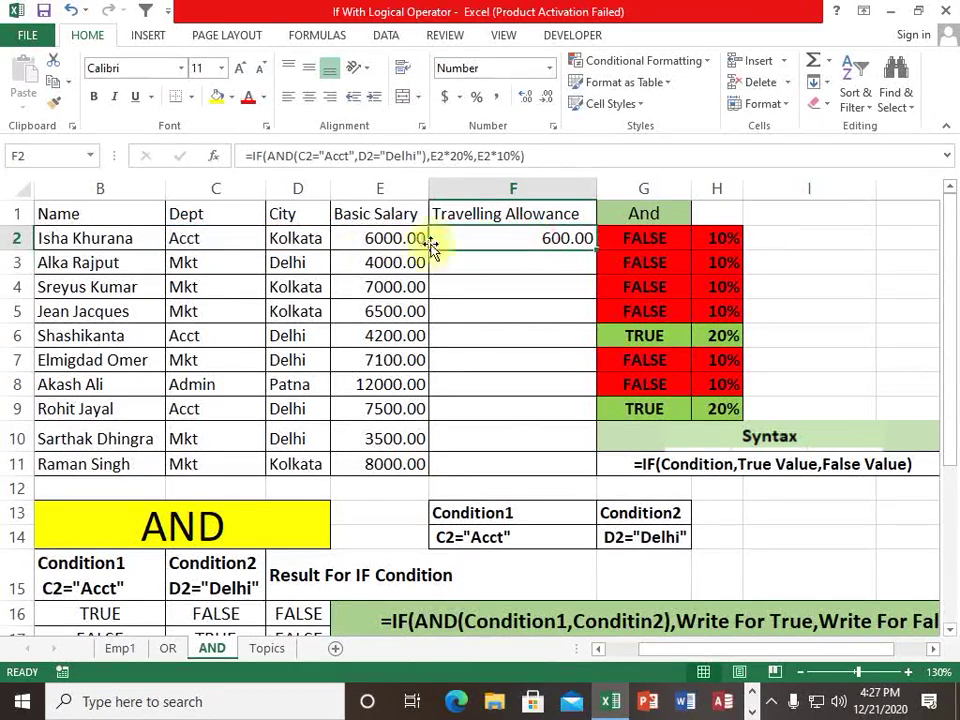
click(185, 237)
click(284, 236)
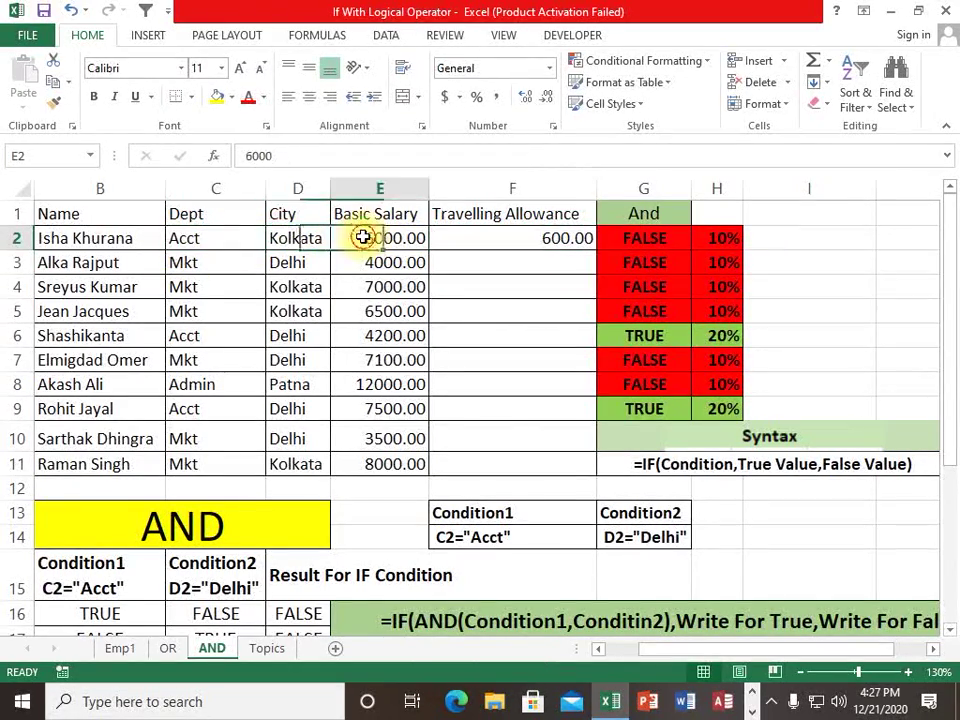
click(530, 237)
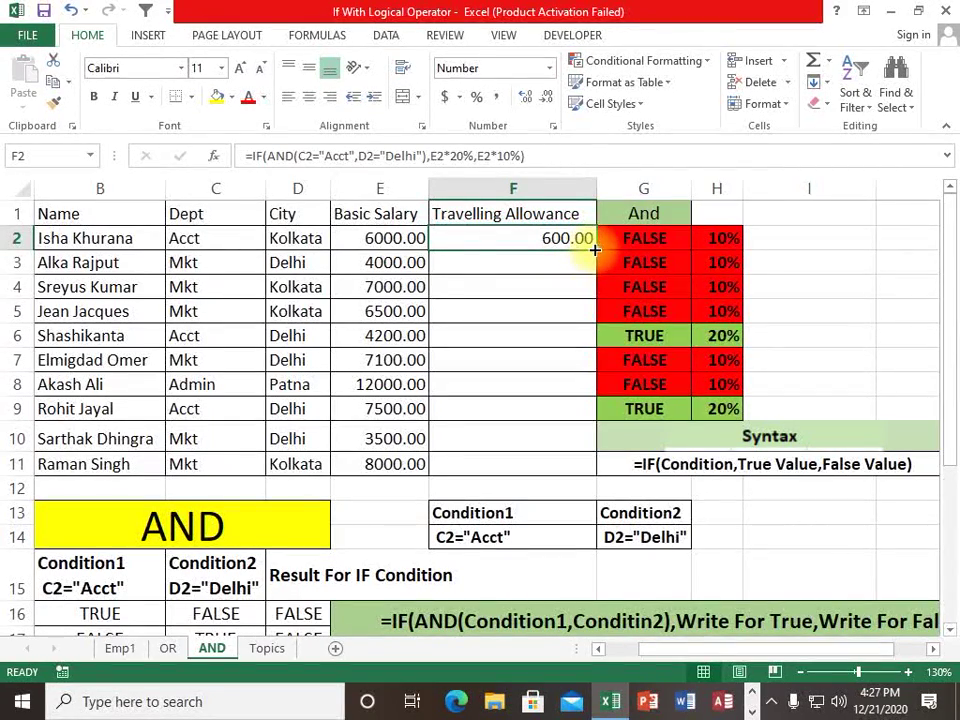
drag(592, 243, 568, 274)
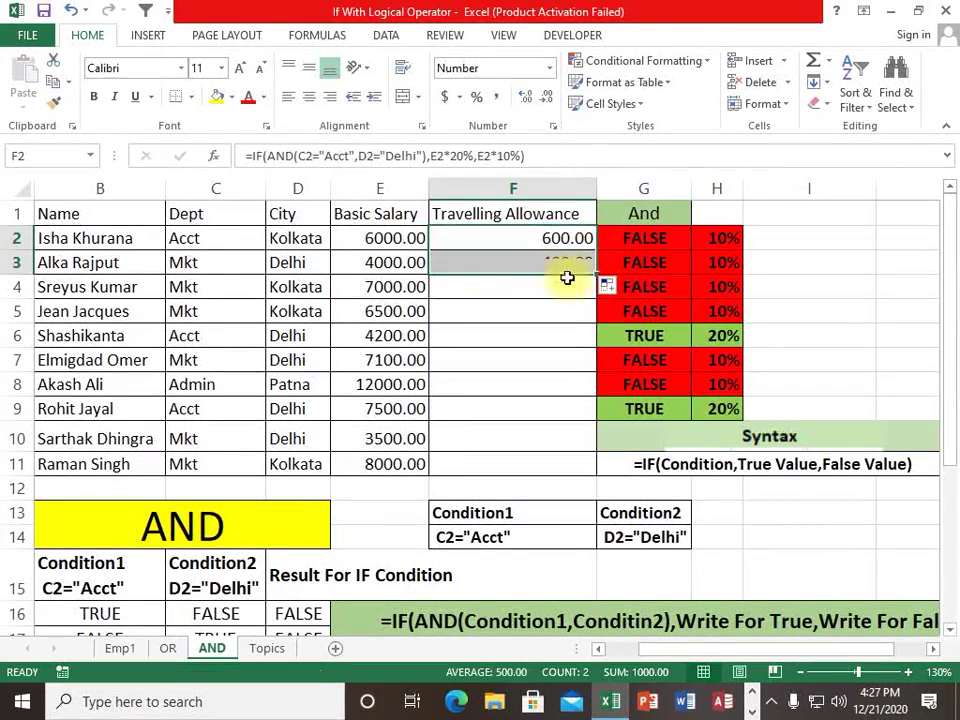
Step: Compare the Dept and City entries of row 3 with the AND truth table, inspect the F3 formula, and check row 4's entries
click(198, 263)
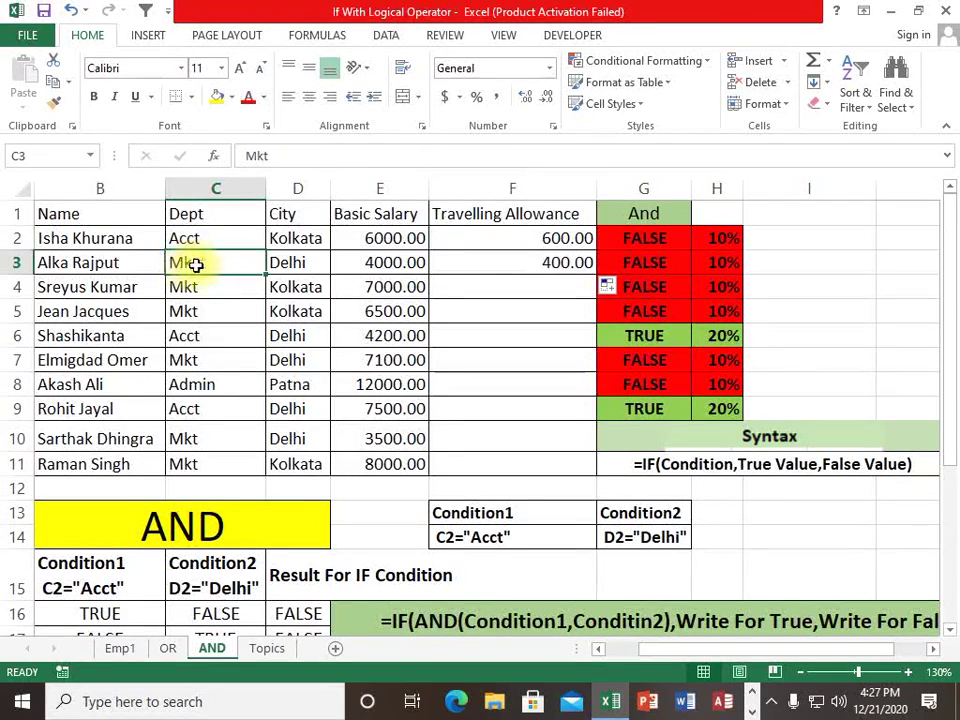
click(310, 258)
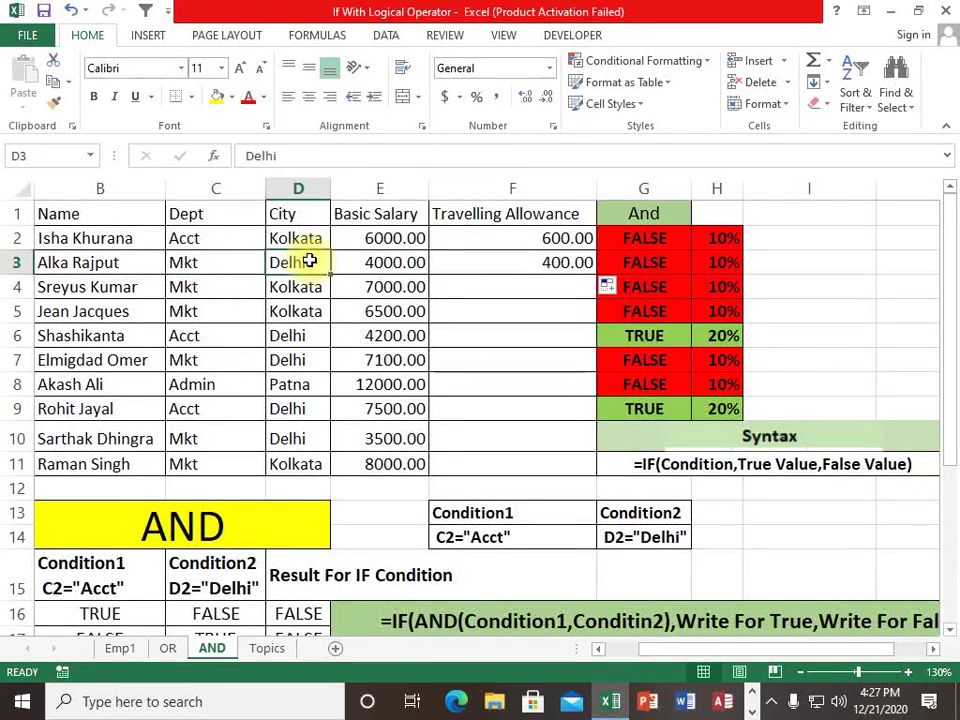
click(197, 266)
click(278, 264)
scroll(255, 440, down, 1)
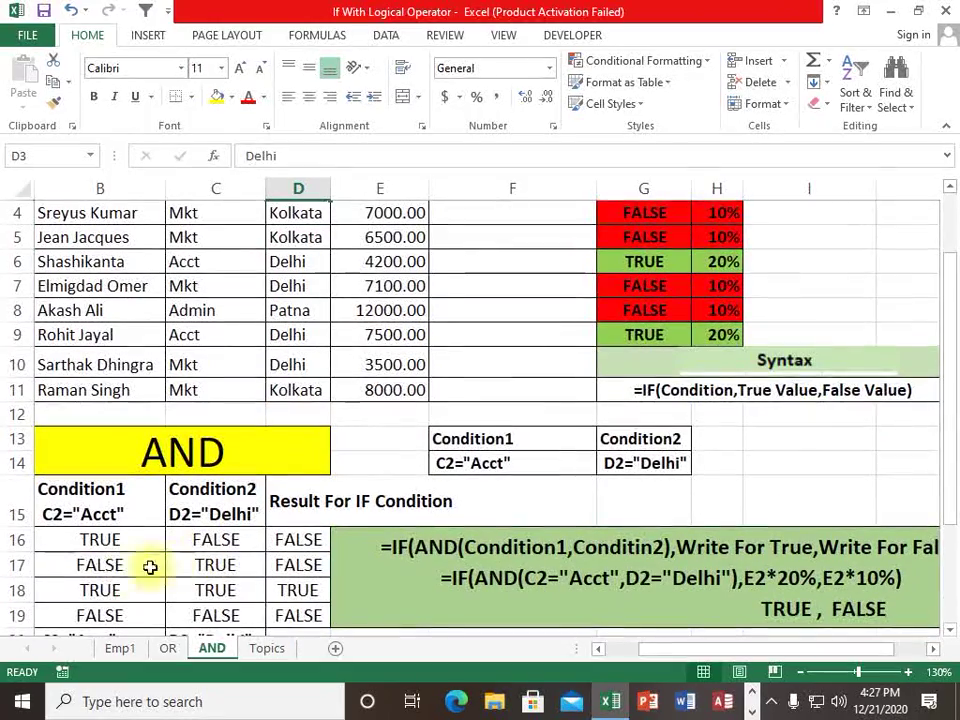
scroll(375, 420, up, 1)
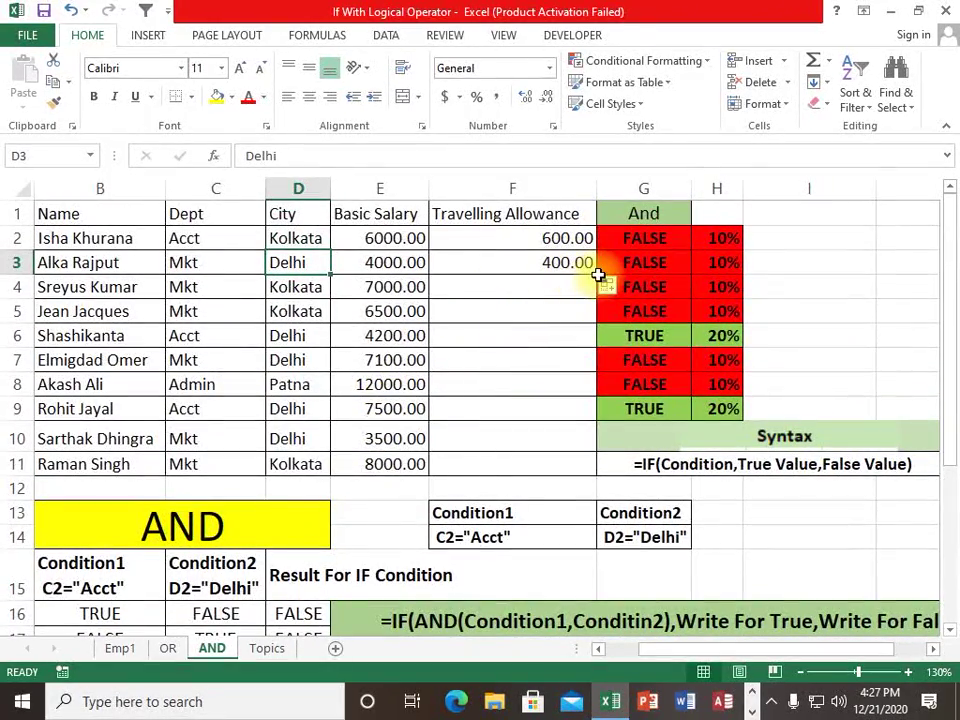
click(570, 266)
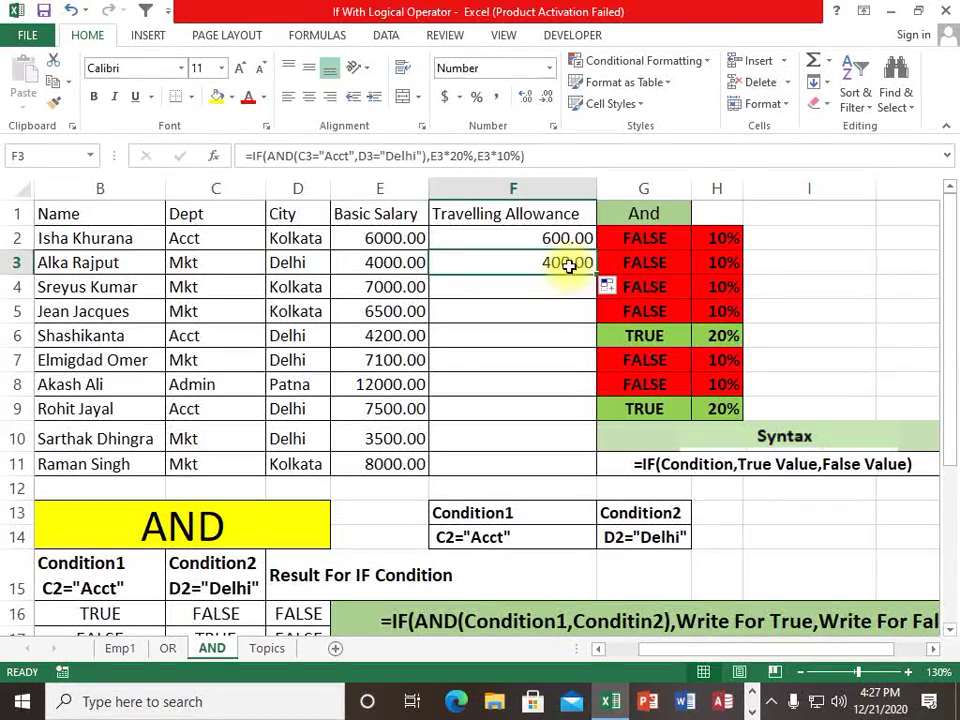
click(195, 287)
click(295, 288)
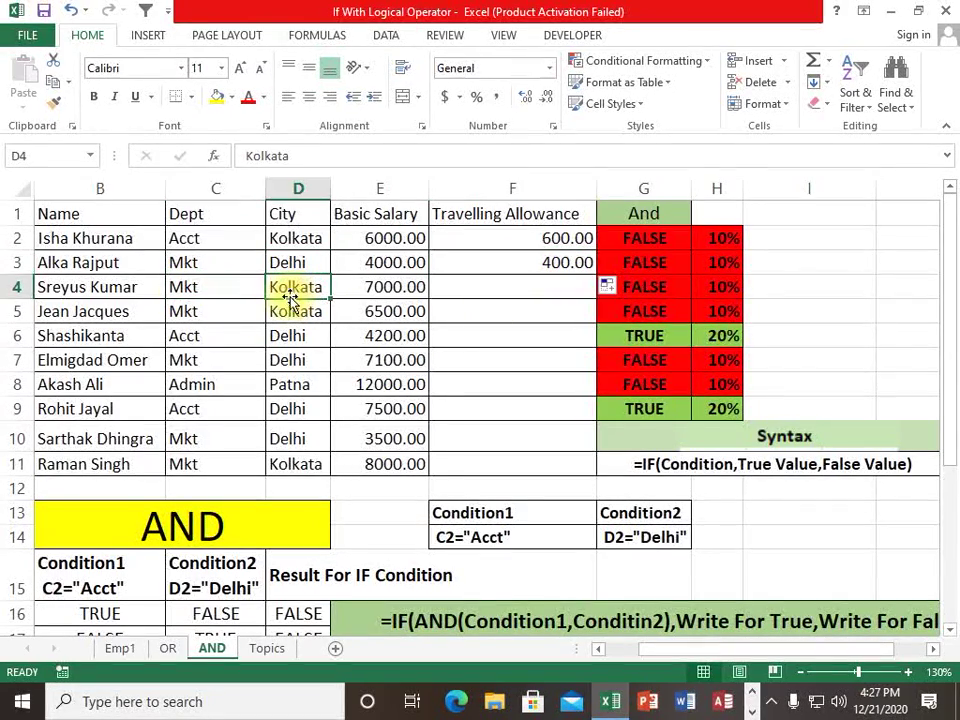
Step: Fill the travelling allowance formula from F3 down through F11 for the remaining employees on the AND sheet
click(575, 266)
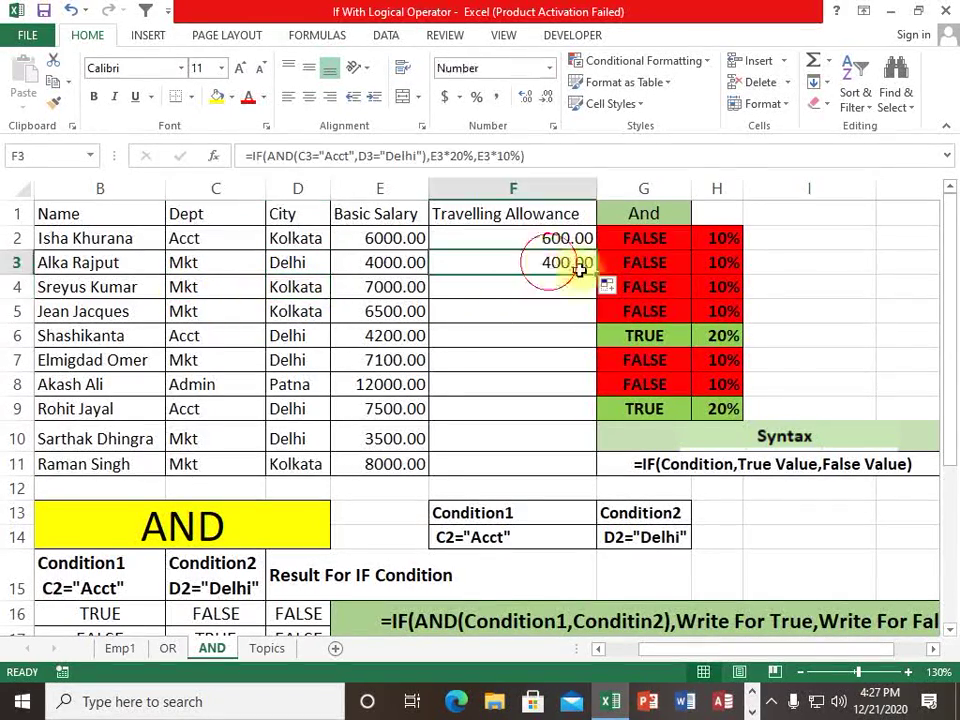
drag(602, 272, 591, 321)
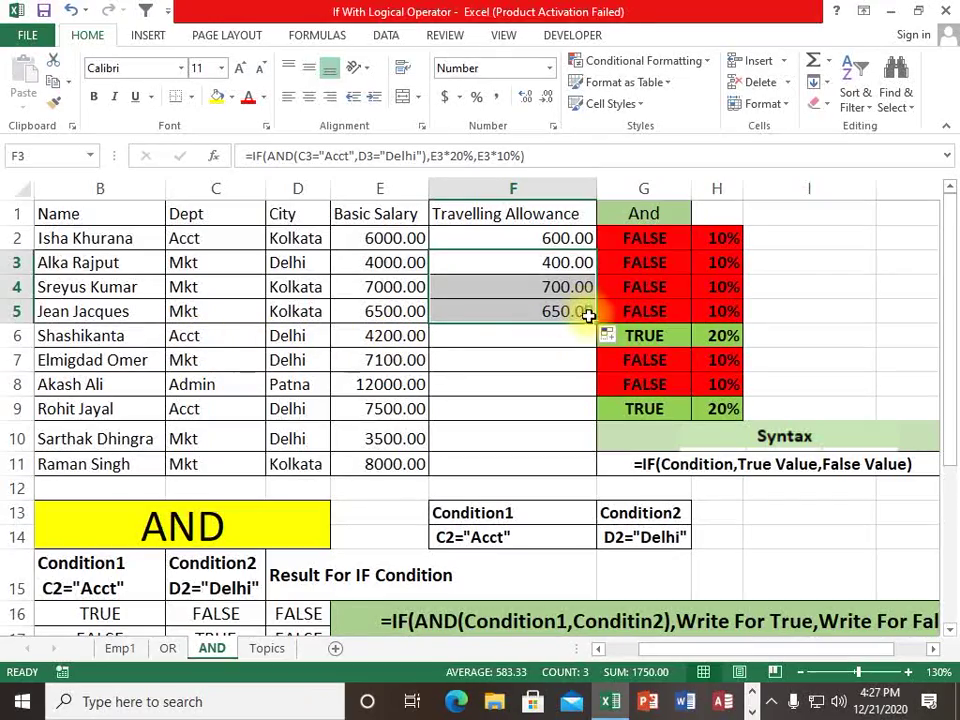
drag(595, 323, 596, 345)
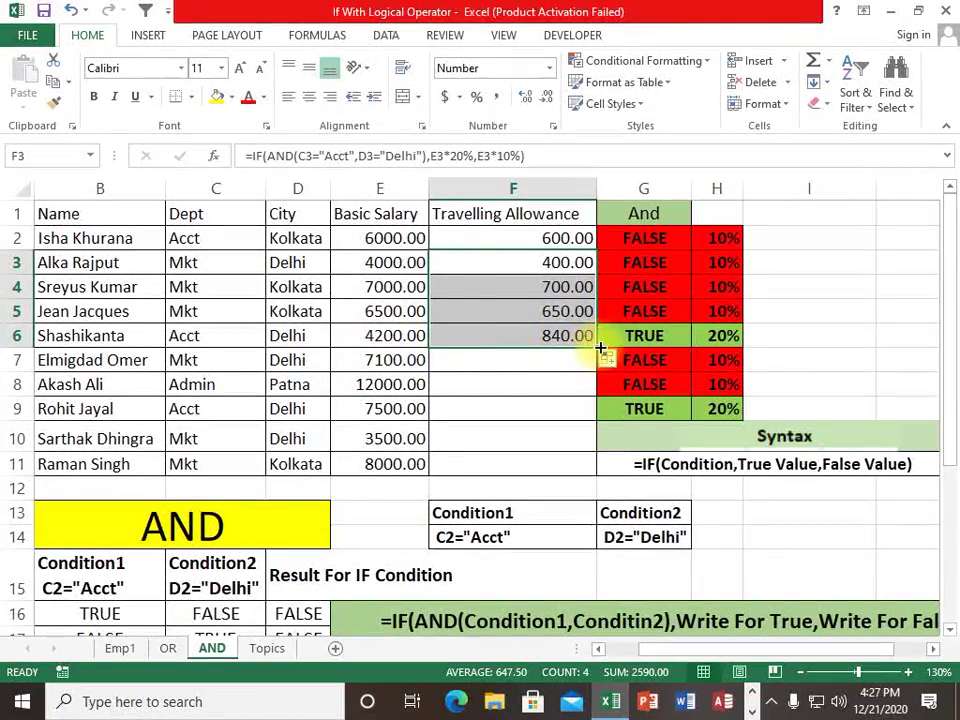
drag(600, 349, 595, 473)
Step: Review the F2 formula on the AND sheet and examine row 18 of the AND truth table
click(536, 222)
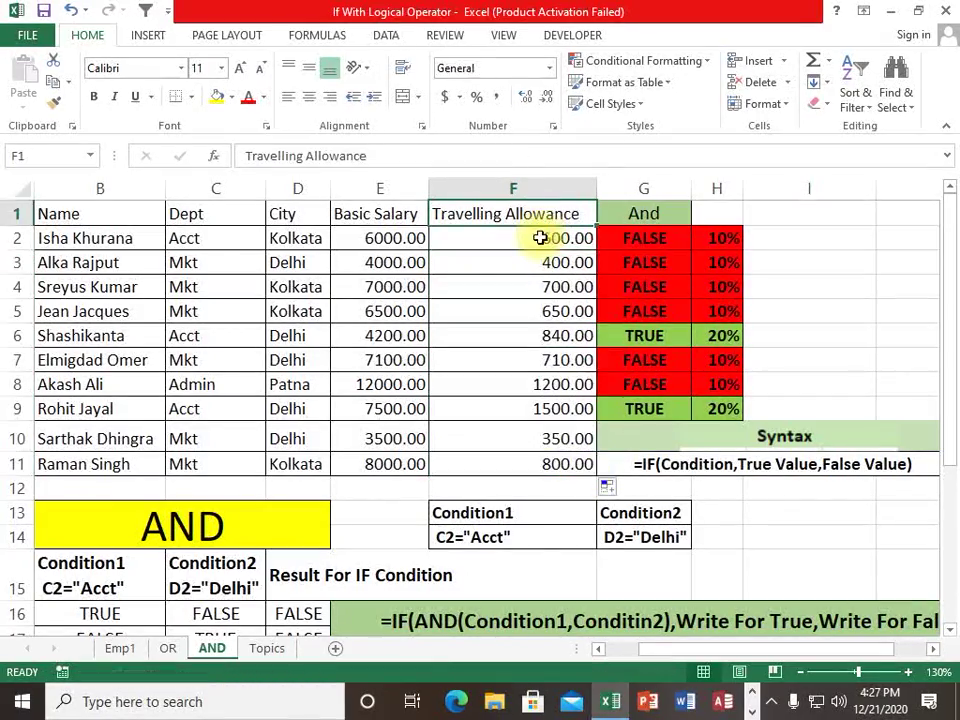
double_click(536, 240)
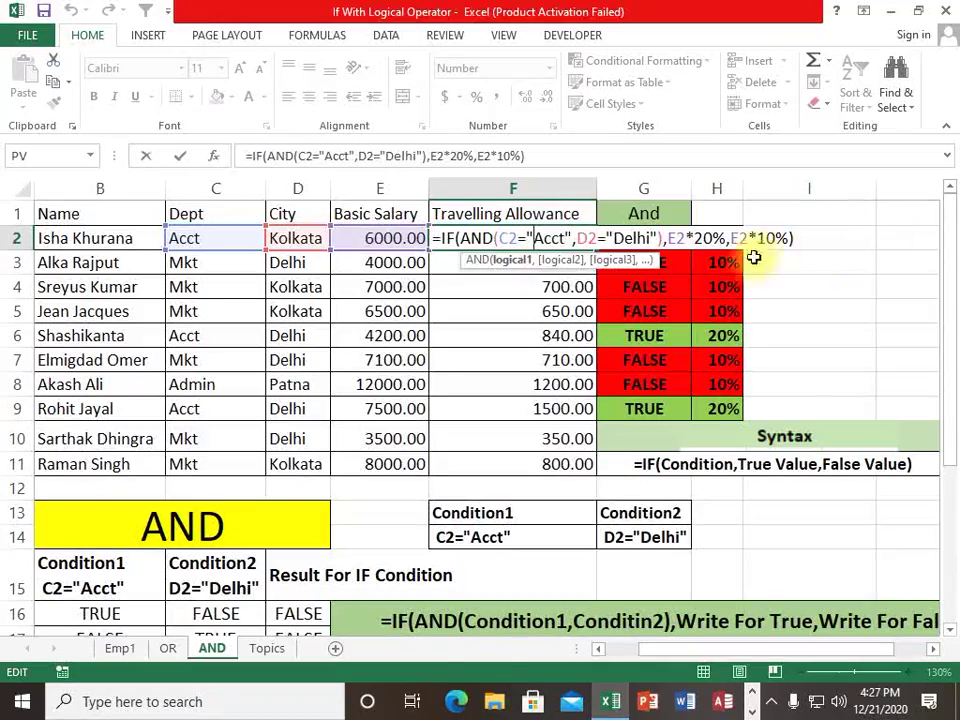
key(Escape)
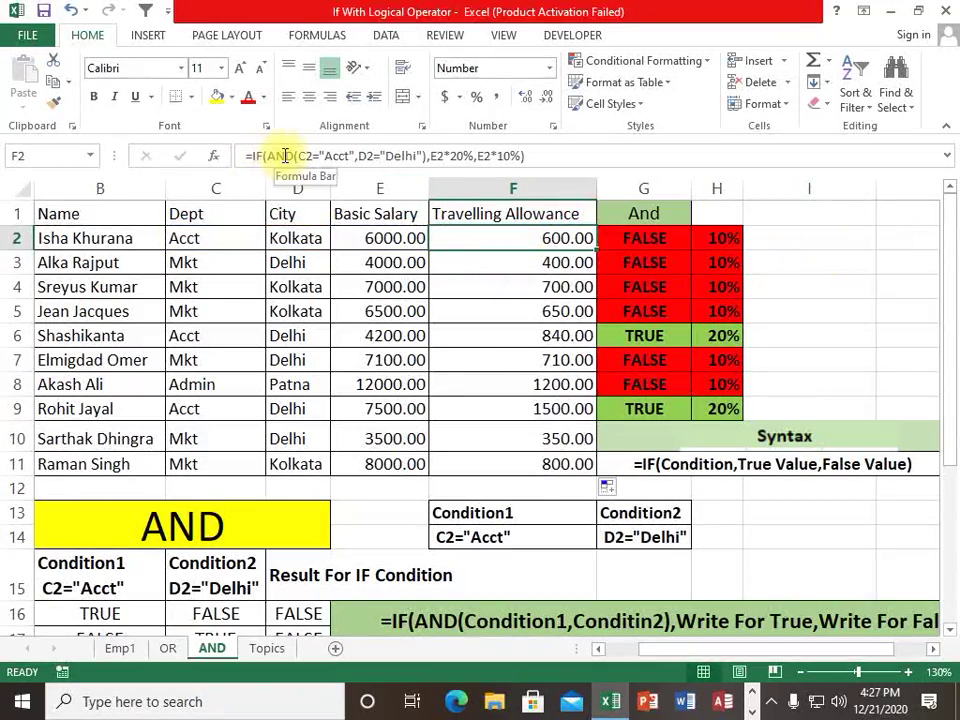
scroll(253, 500, down, 3)
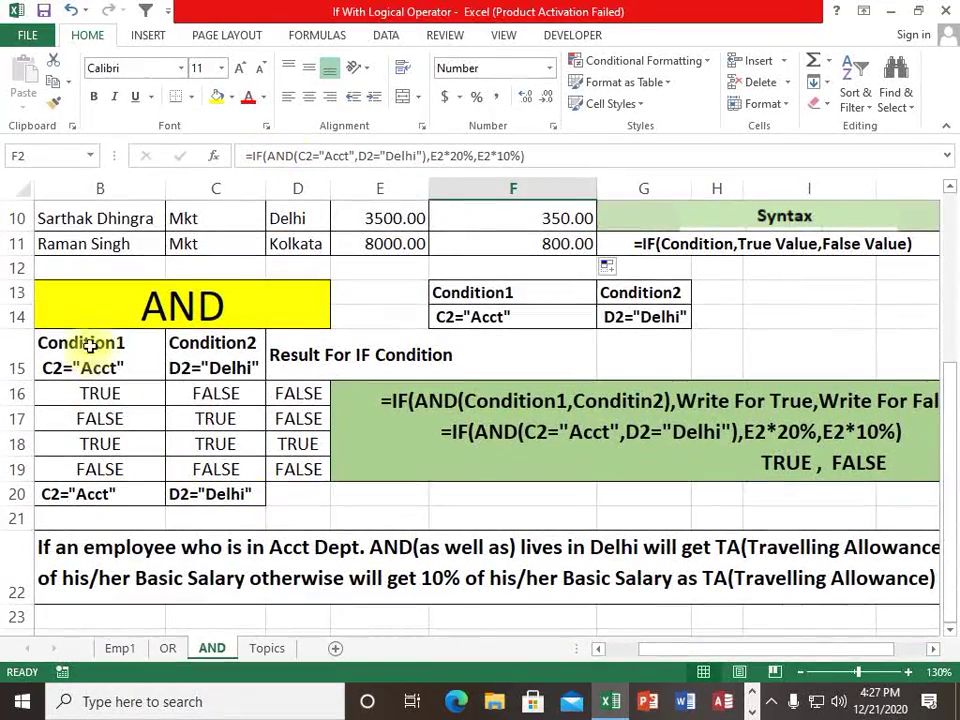
click(101, 443)
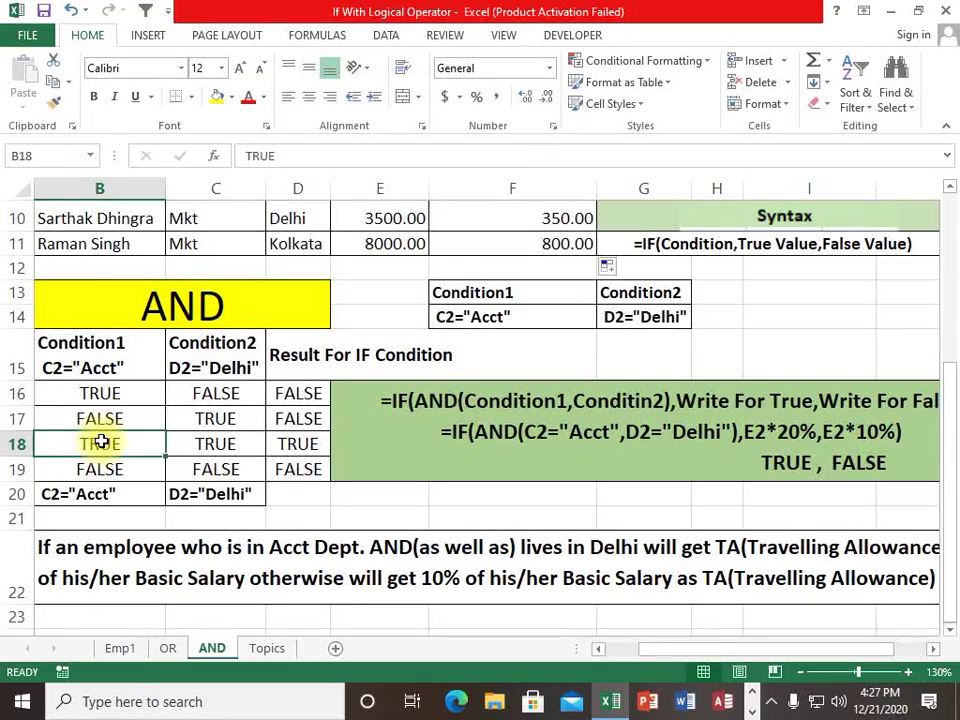
key(Left)
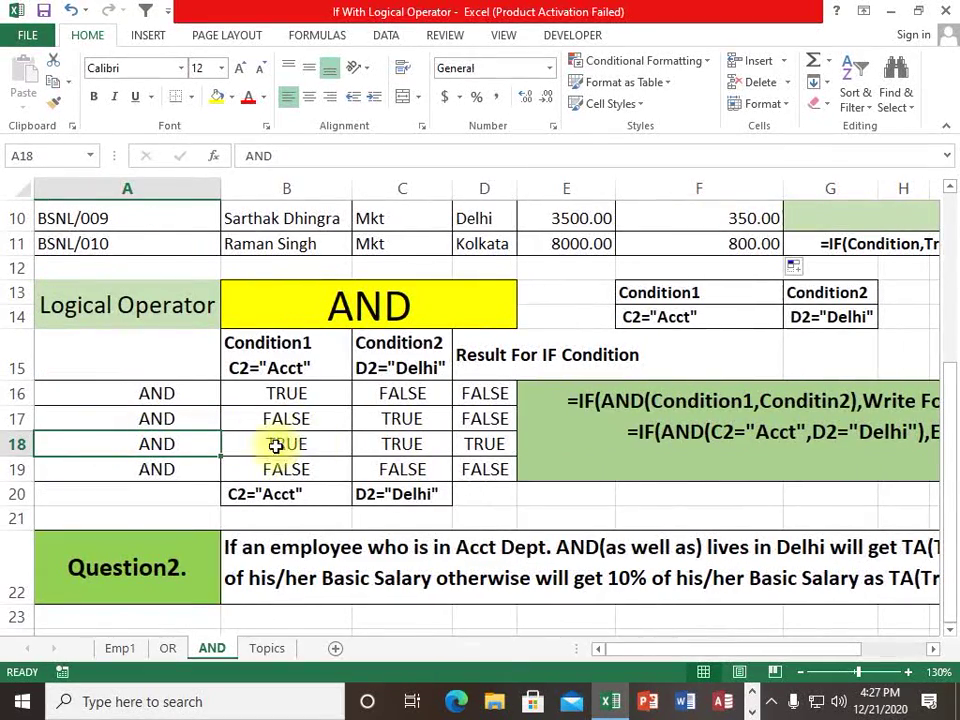
drag(281, 449, 478, 446)
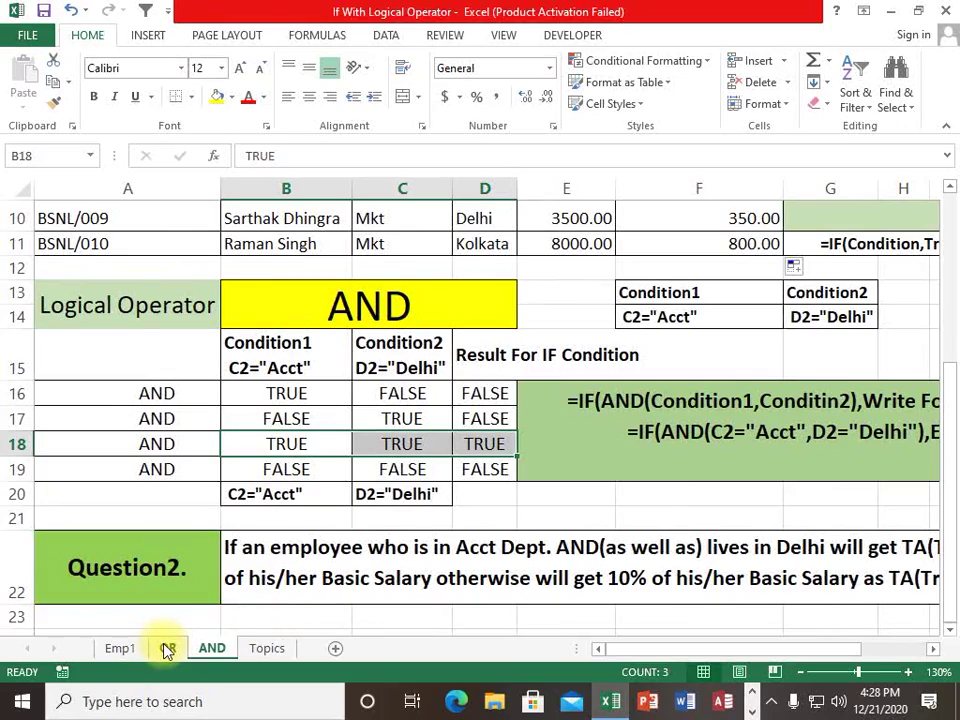
Step: Read the NOT question in row 18 of the Emp1 sheet and compare it with the employees' Dept entries
click(120, 648)
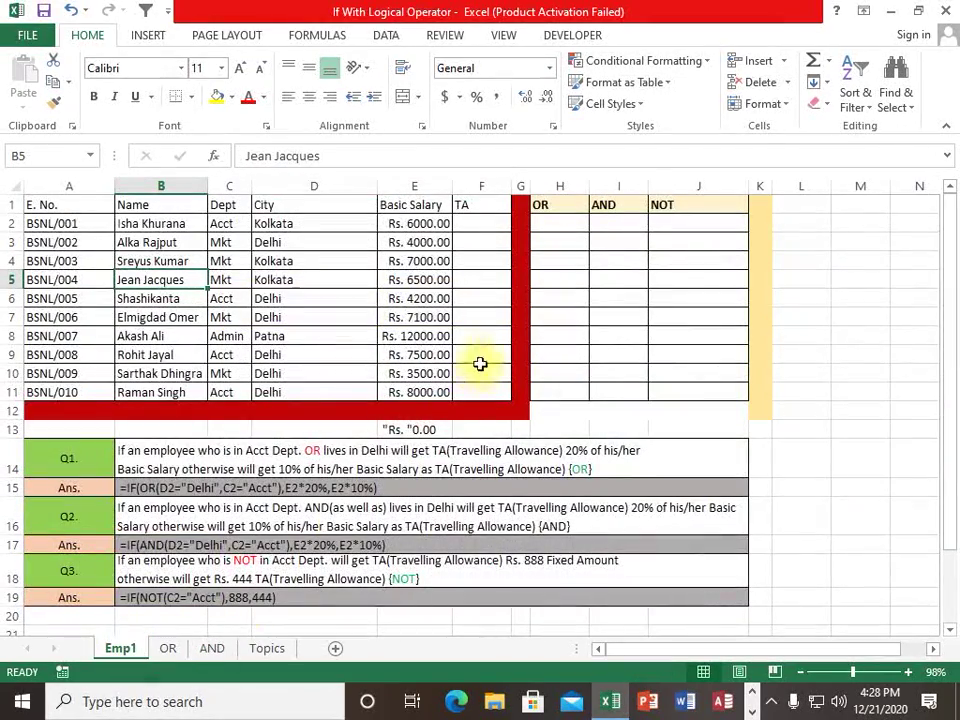
ctrl+scroll(214, 574, up, 2)
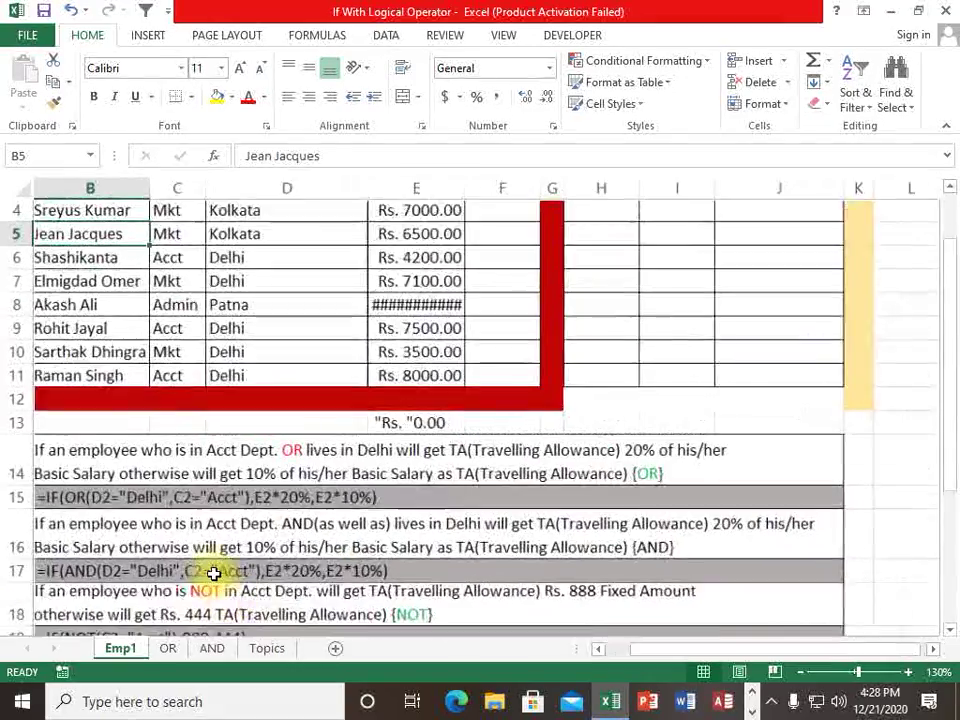
scroll(200, 577, down, 2)
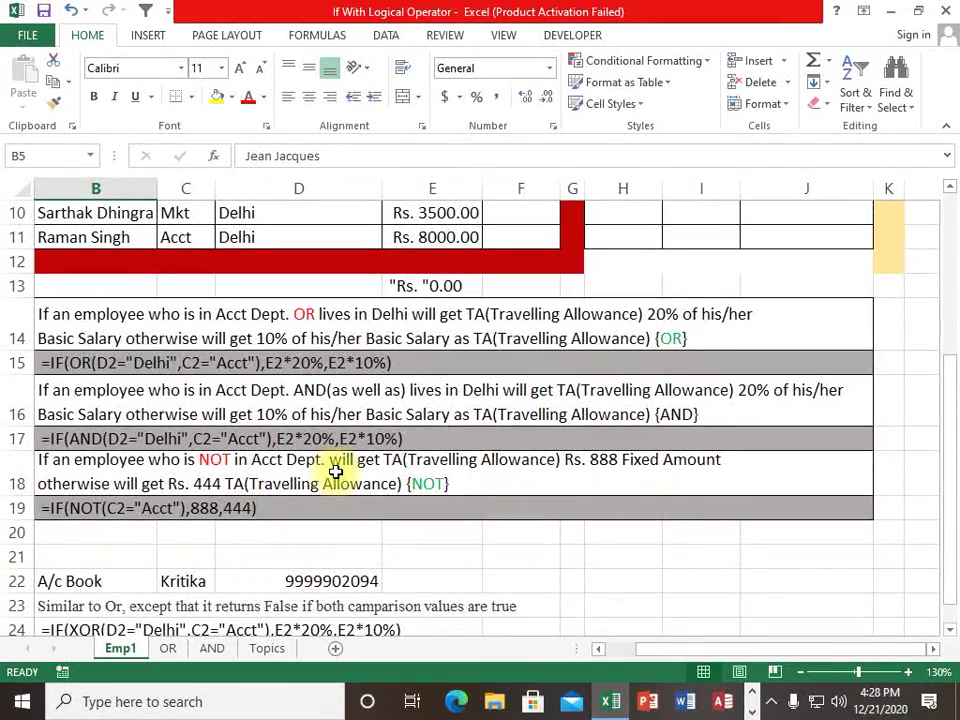
scroll(328, 470, up, 3)
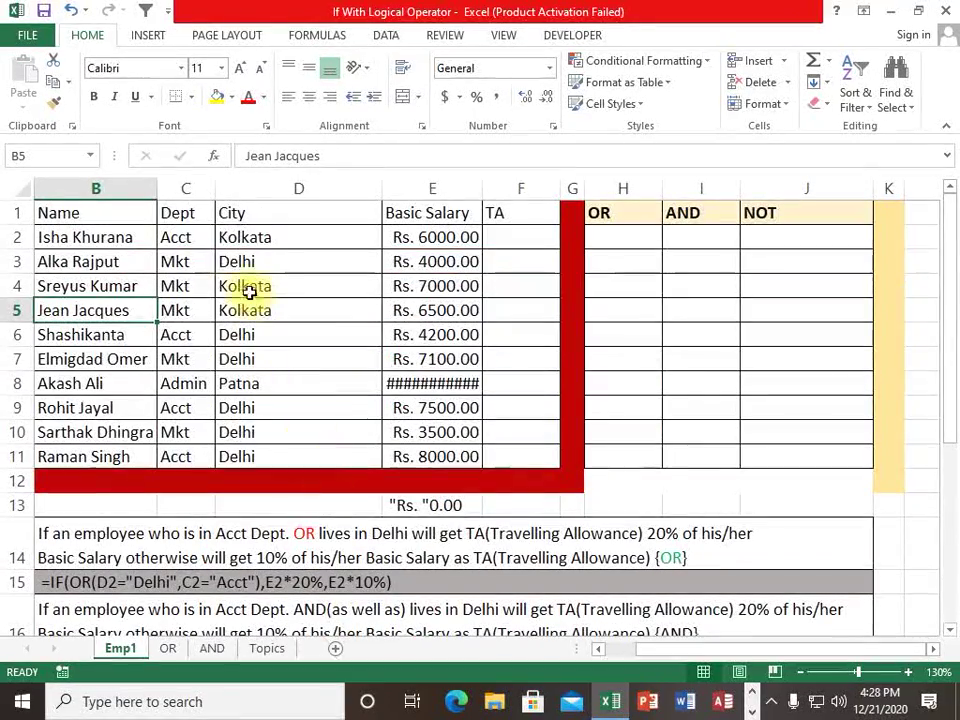
scroll(186, 358, down, 3)
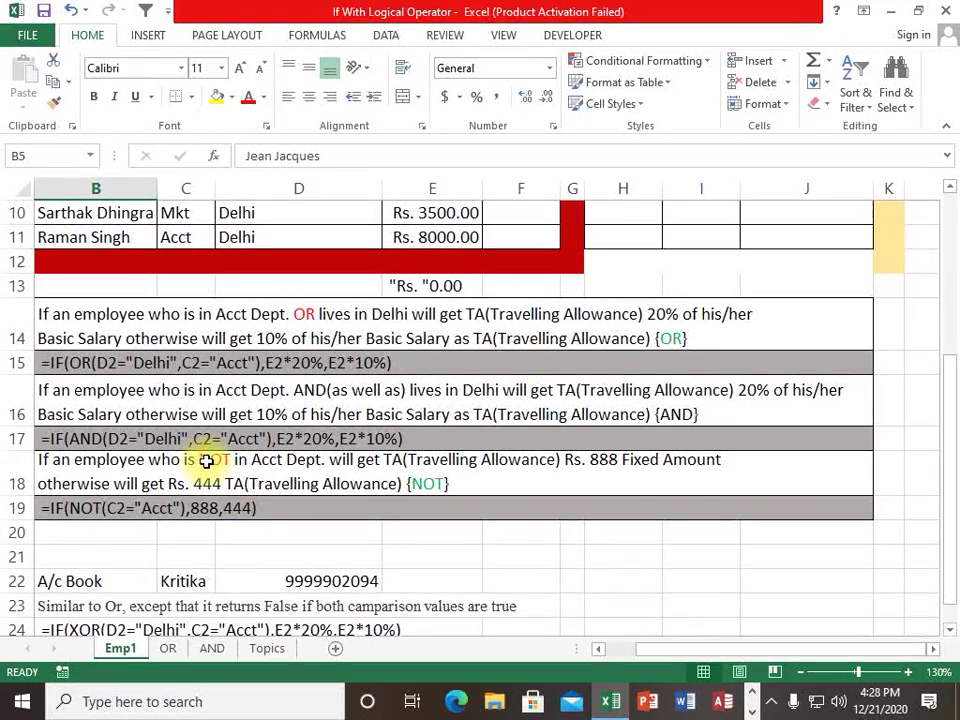
scroll(285, 379, up, 3)
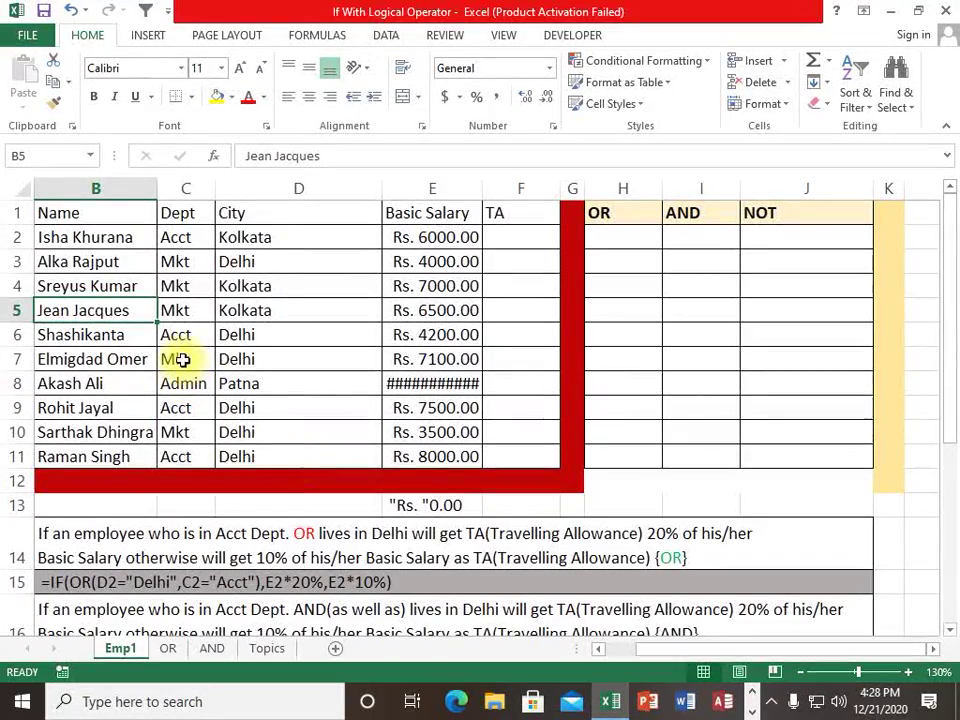
scroll(241, 393, down, 2)
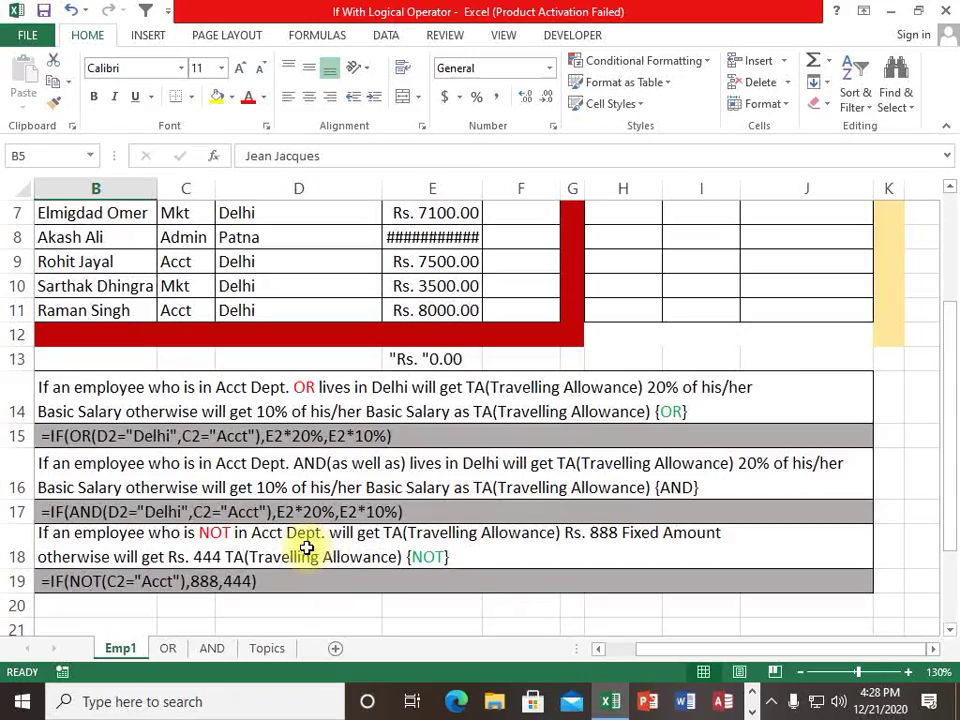
scroll(306, 548, up, 2)
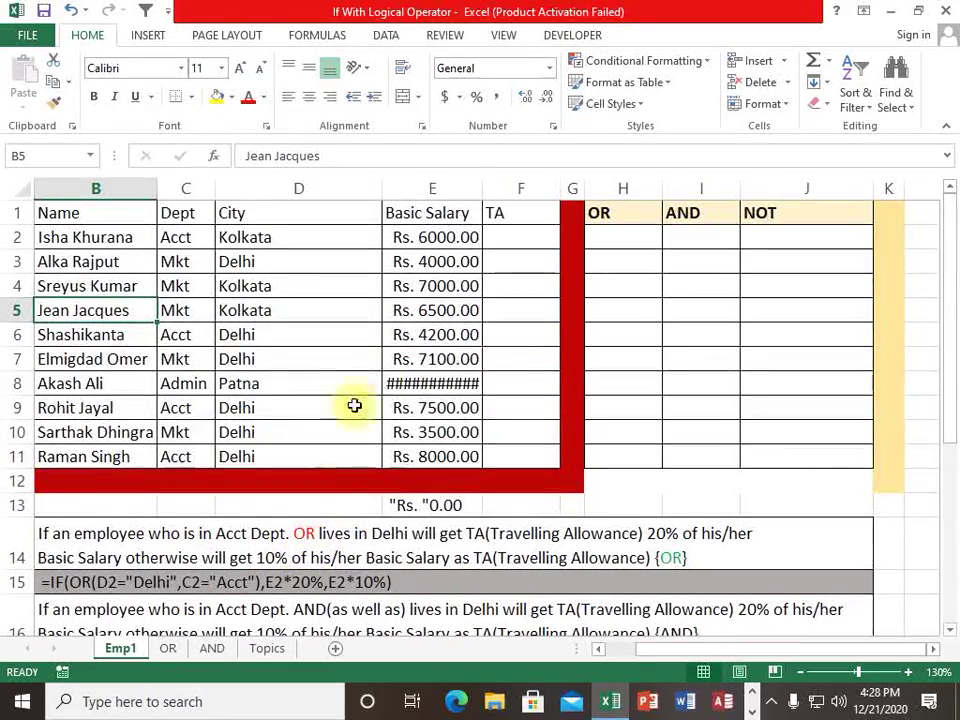
Step: Auto-fit the Basic Salary column's width on Emp1 and begin an IF formula with a NOT test in TA cell F2
double_click(487, 190)
click(514, 219)
click(514, 236)
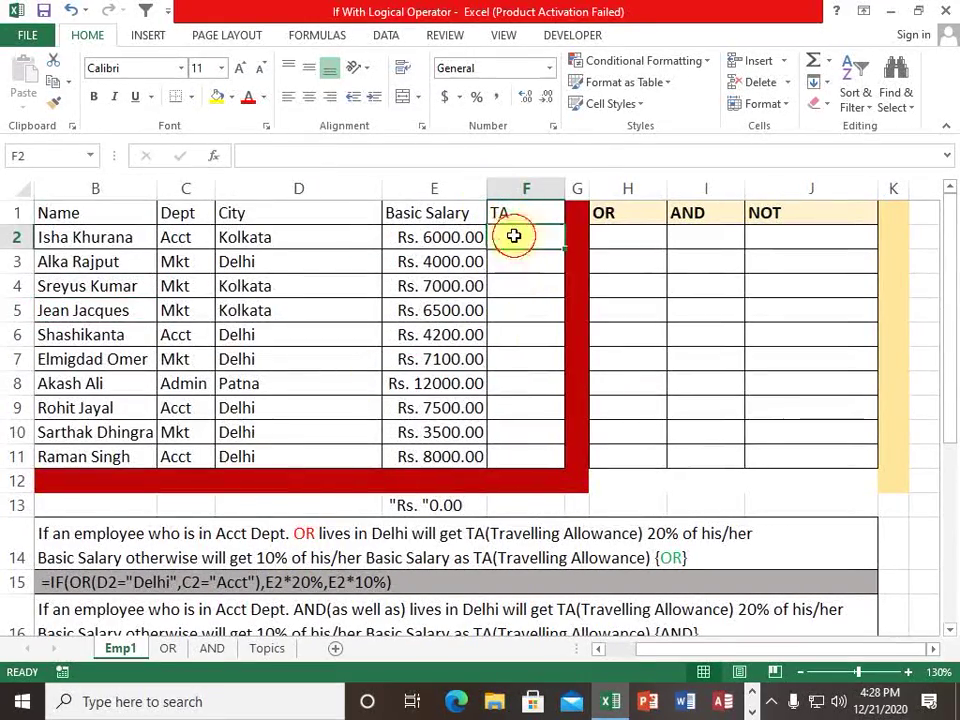
text(=)
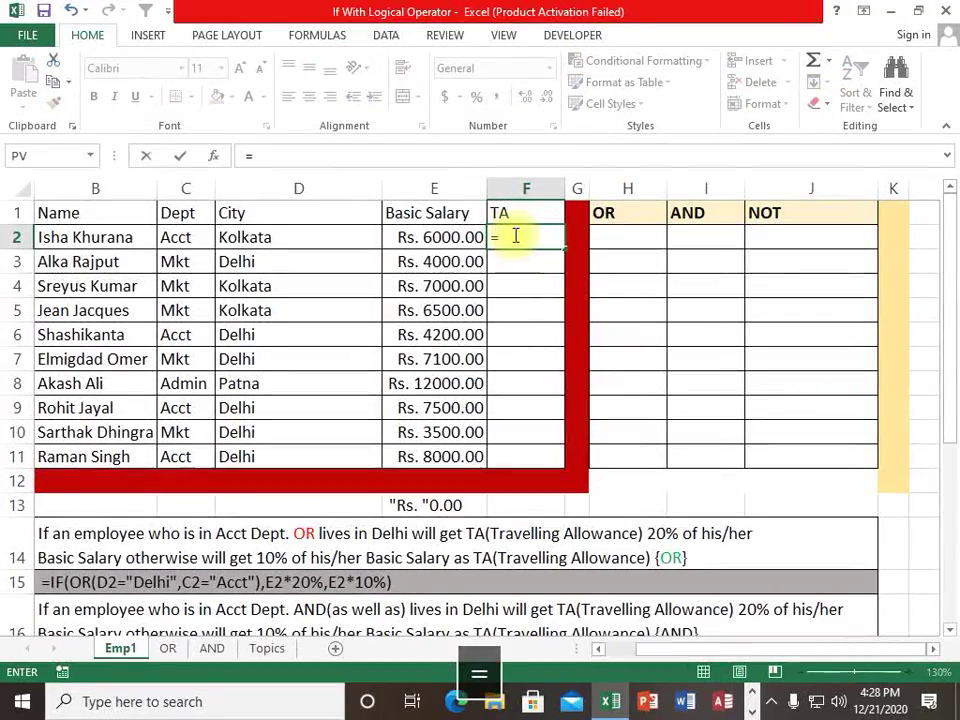
text(if()
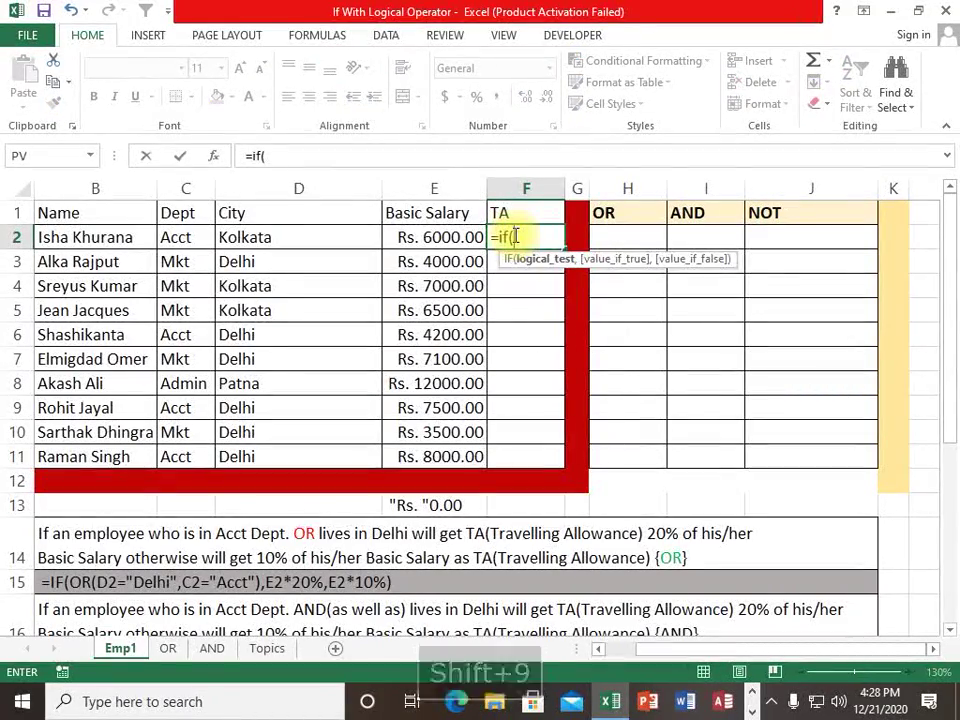
text(Not()
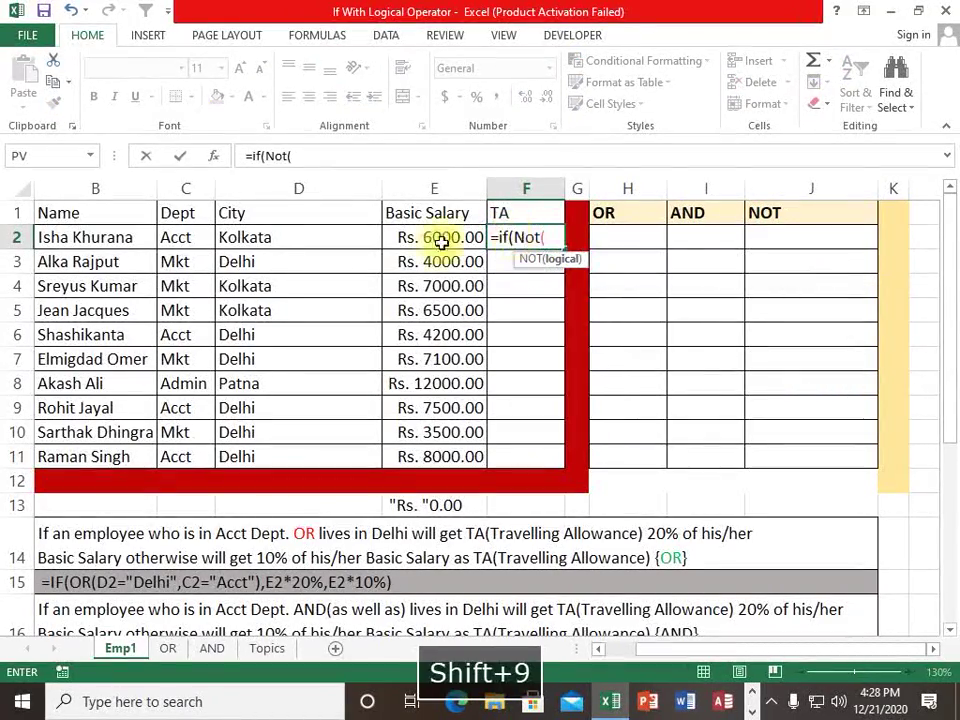
Step: Add C2="Acct" as the condition of the NOT test in the F2 formula and close the test
click(188, 240)
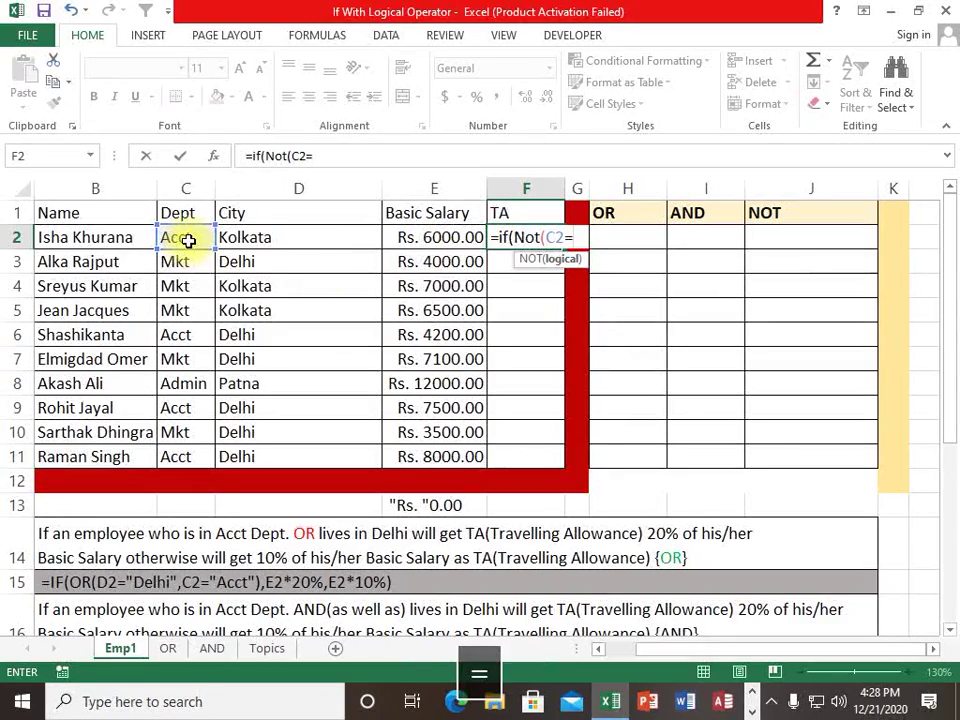
text(="Acct)
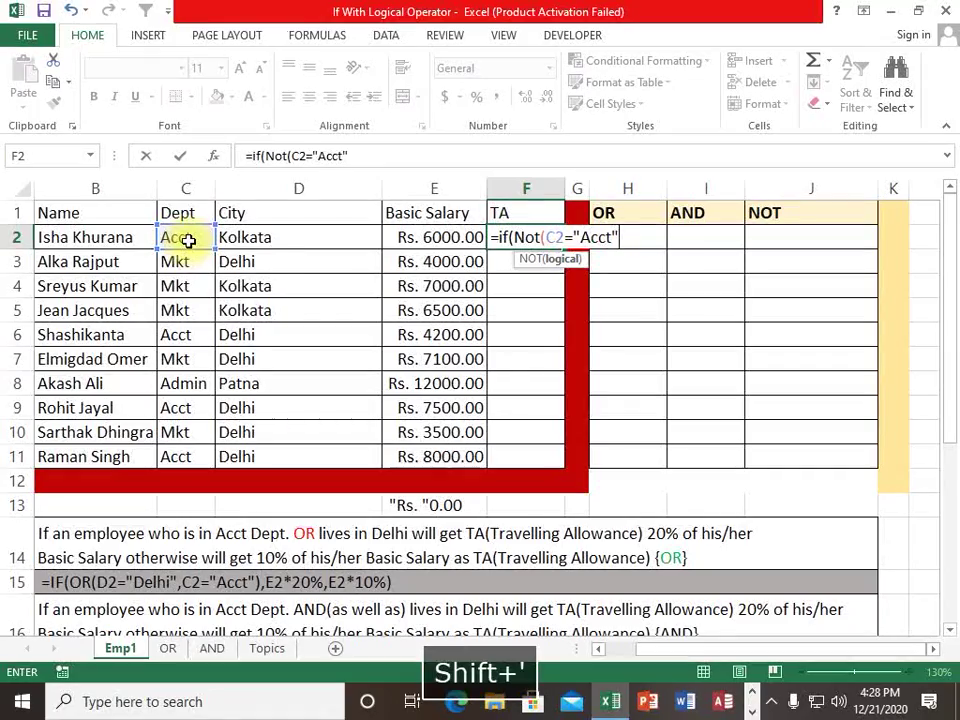
text("),)
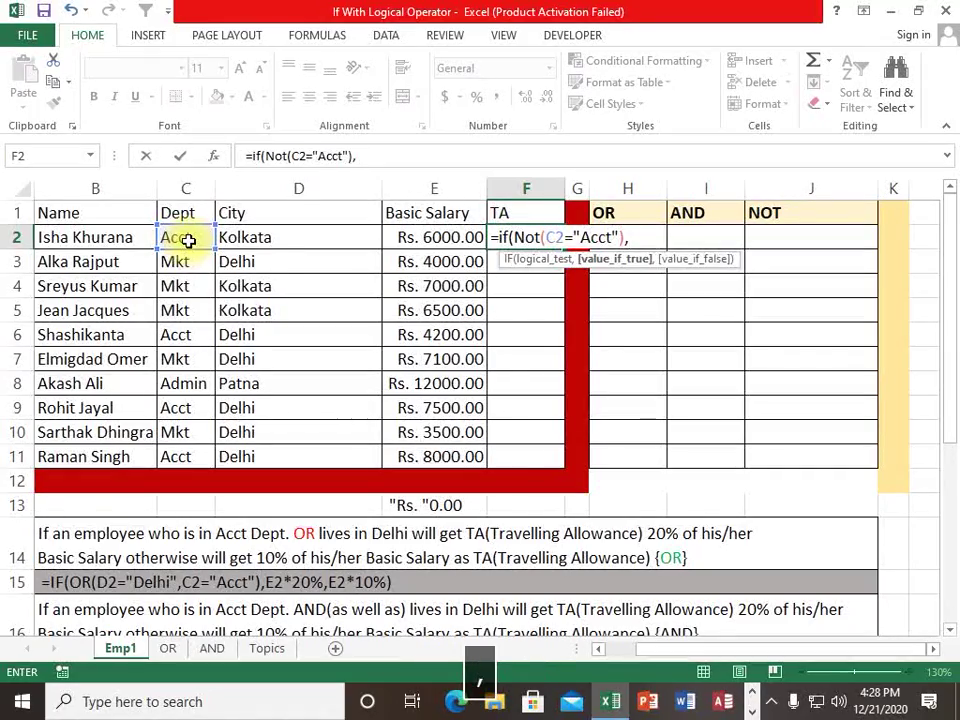
Step: Complete the F2 formula with 888 if true and 444 if false, and fill it down the TA column to F11
text(8)
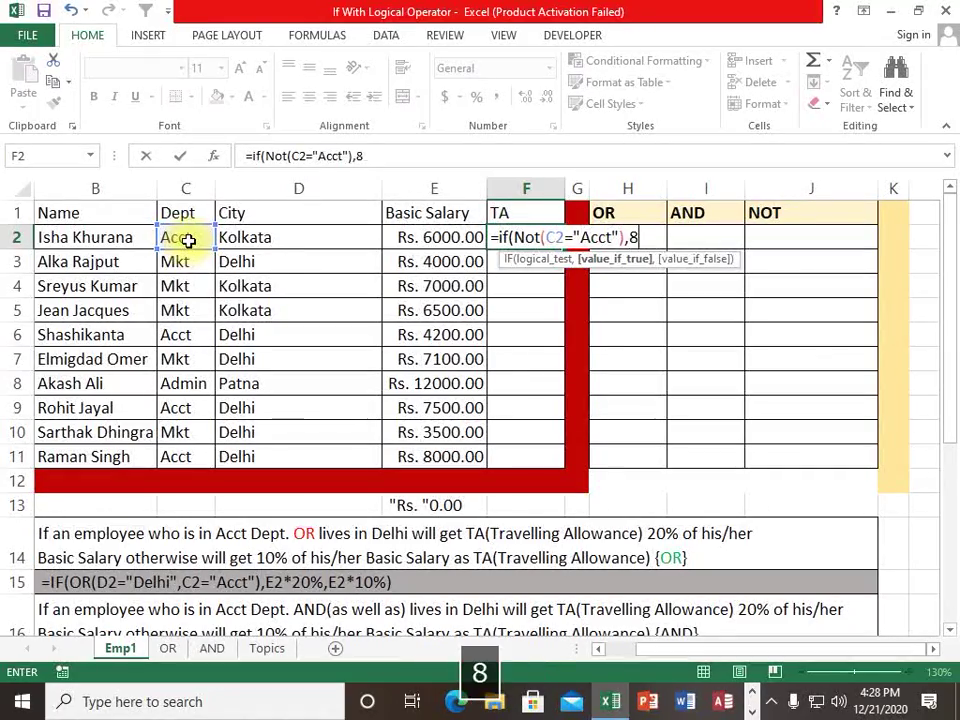
text(88,)
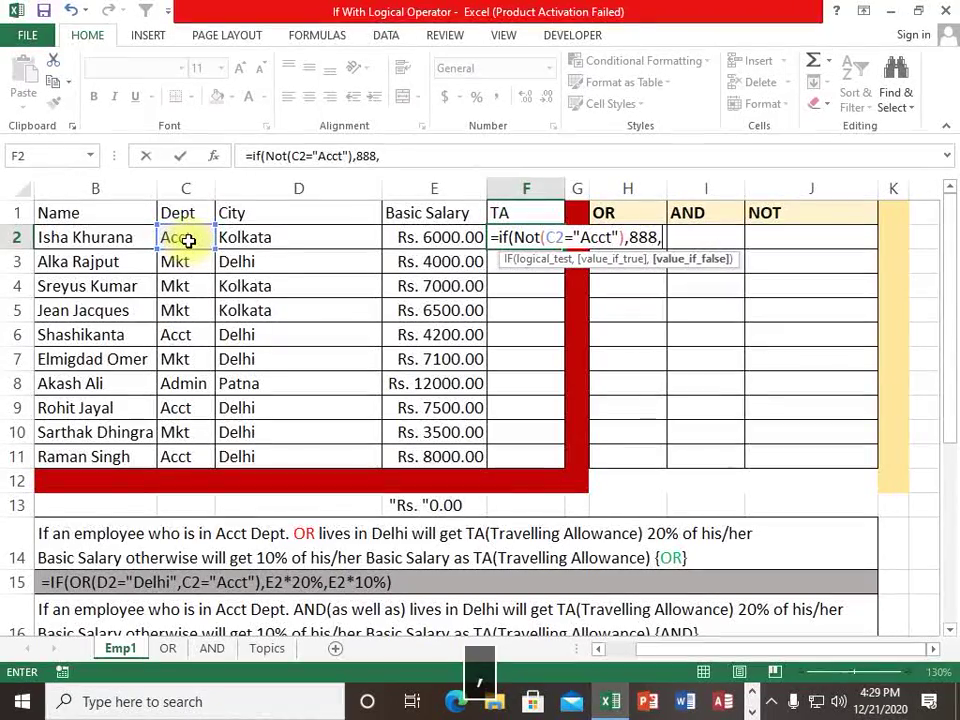
text(444))
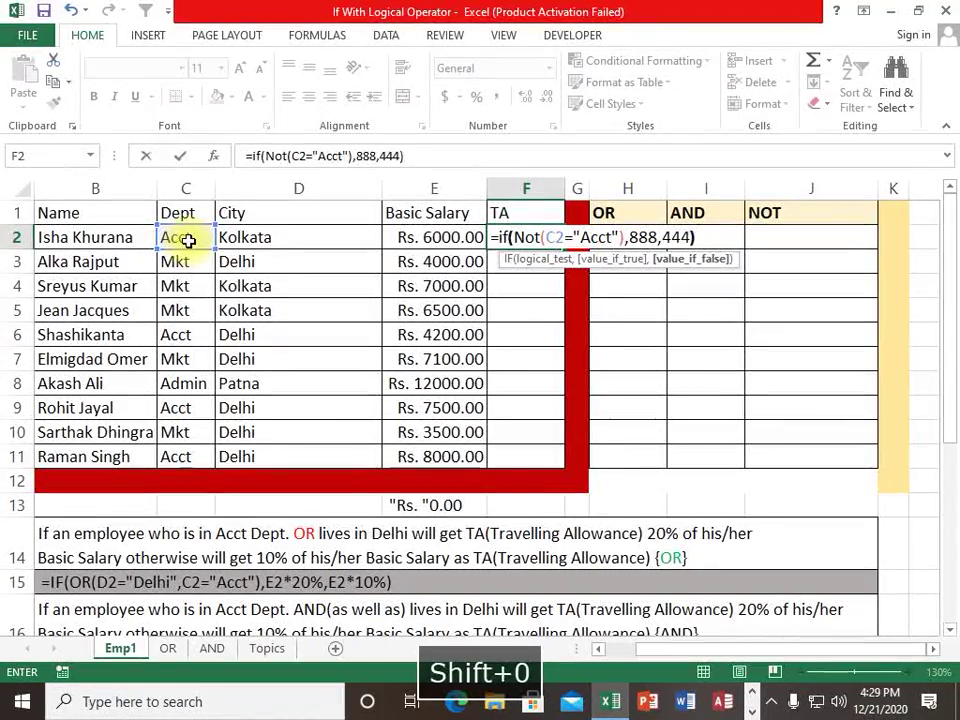
key(Return)
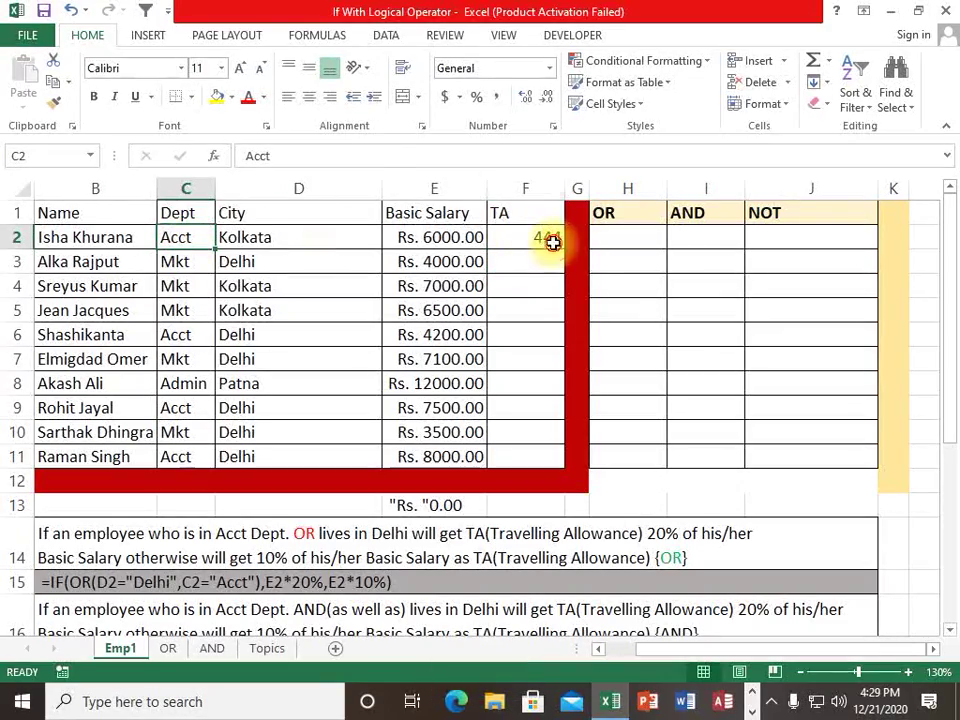
drag(563, 248, 558, 469)
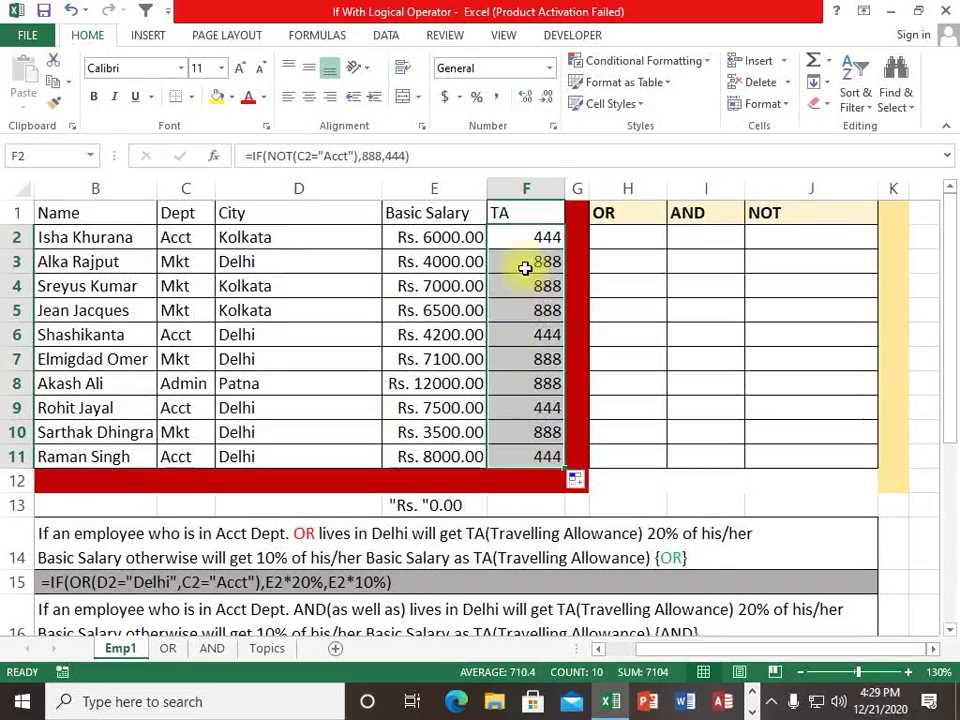
Step: Compare the employees' Dept entries with the TA amounts in column F, including the formula in F6
click(183, 262)
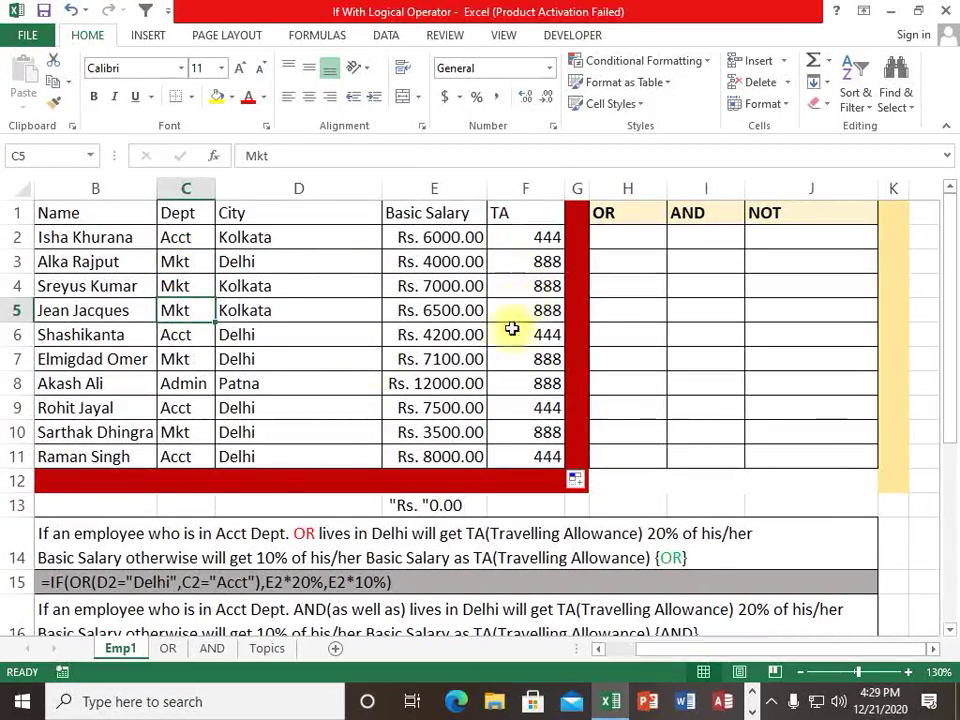
click(177, 334)
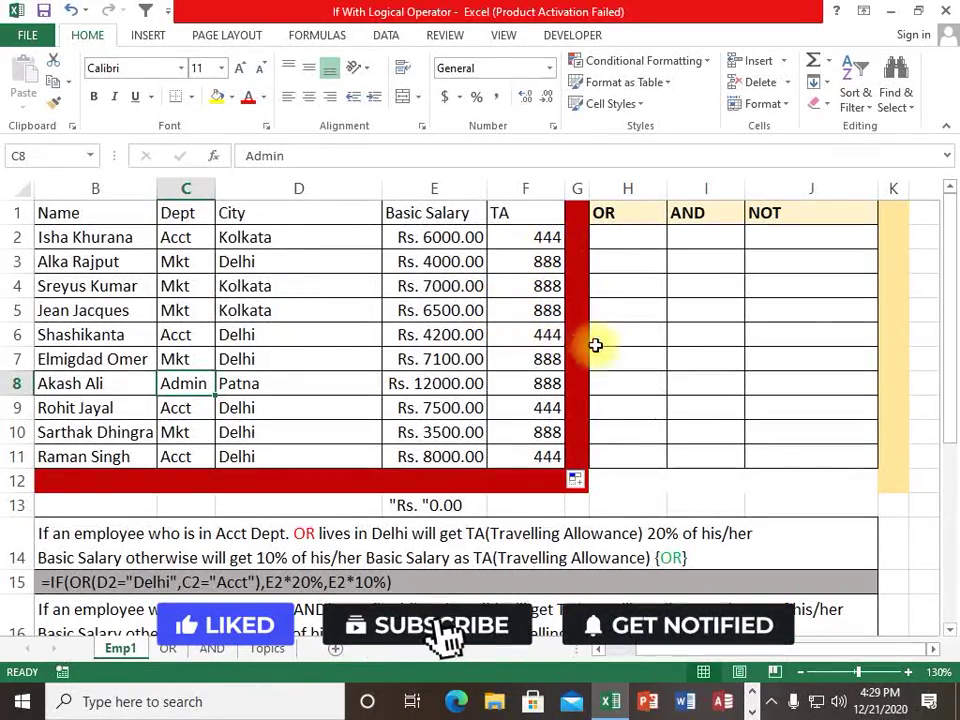
click(550, 335)
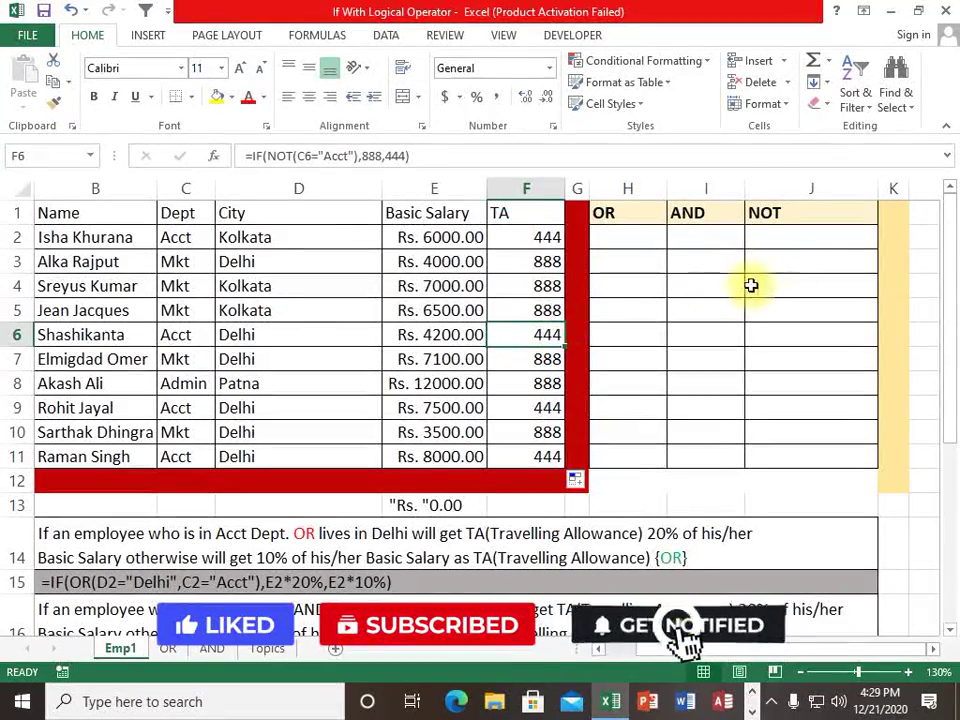
Step: Begin an IF formula in H2 of the OR column with an OR test of C2="Acct" and D2="Delhi"
click(630, 237)
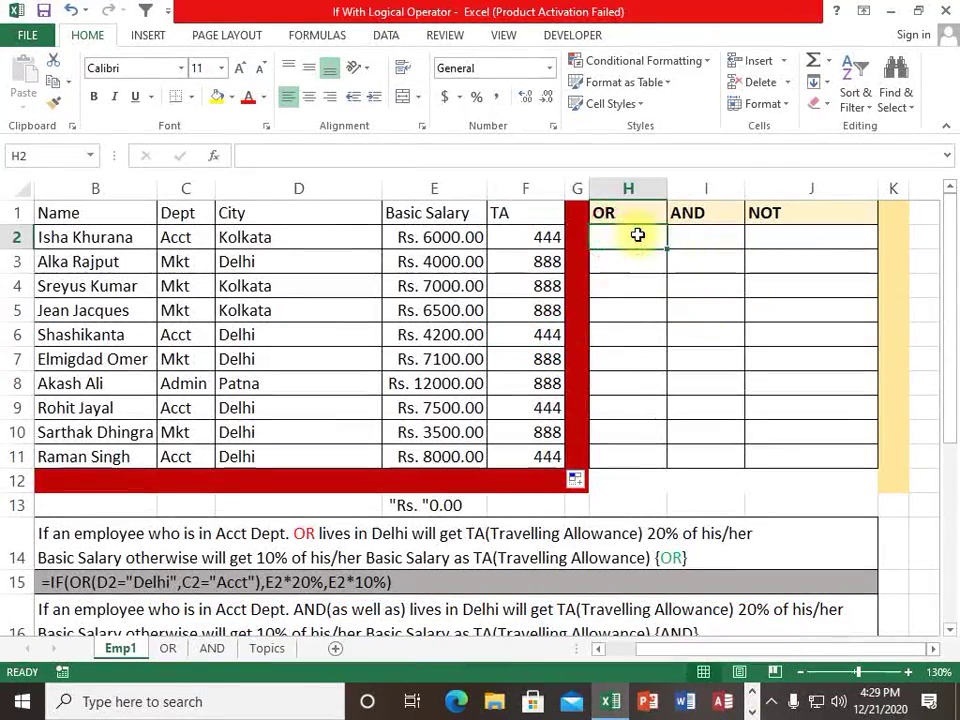
click(776, 238)
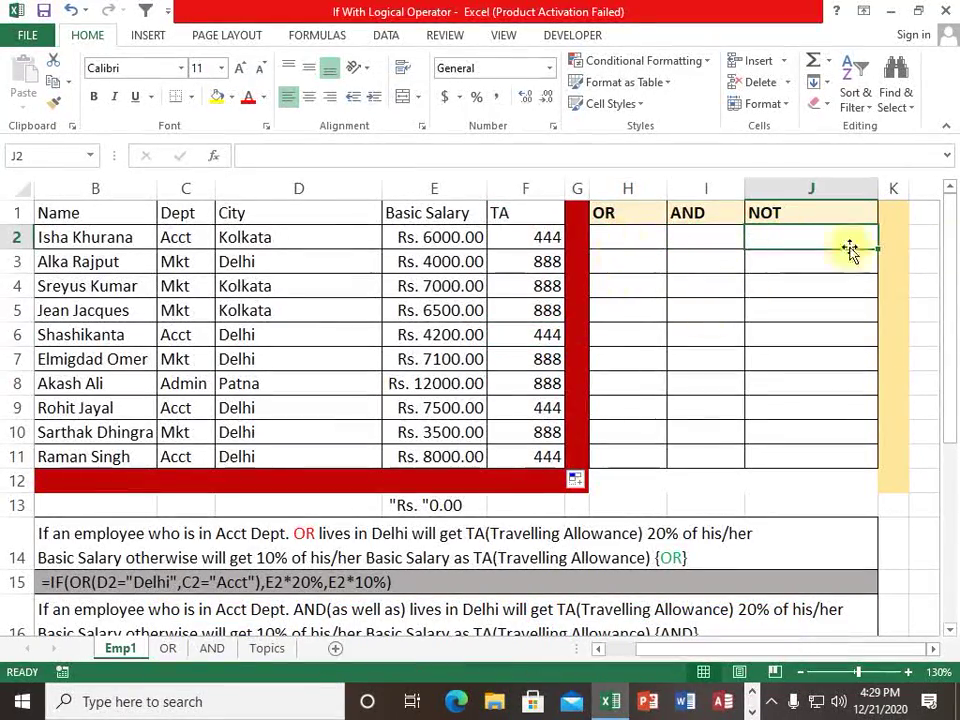
click(628, 237)
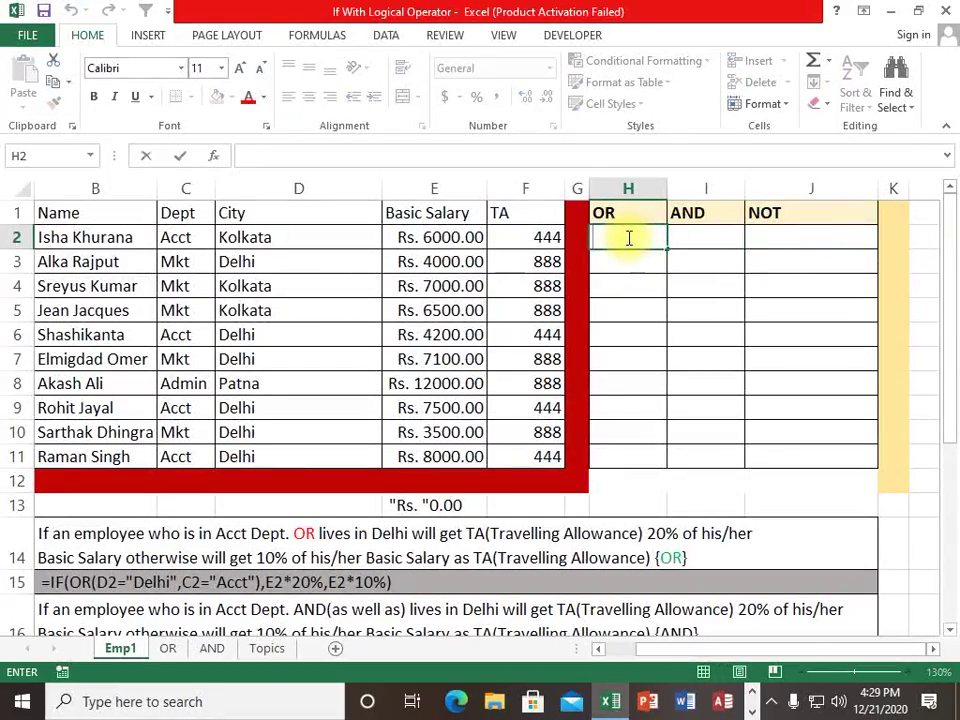
text(=if)
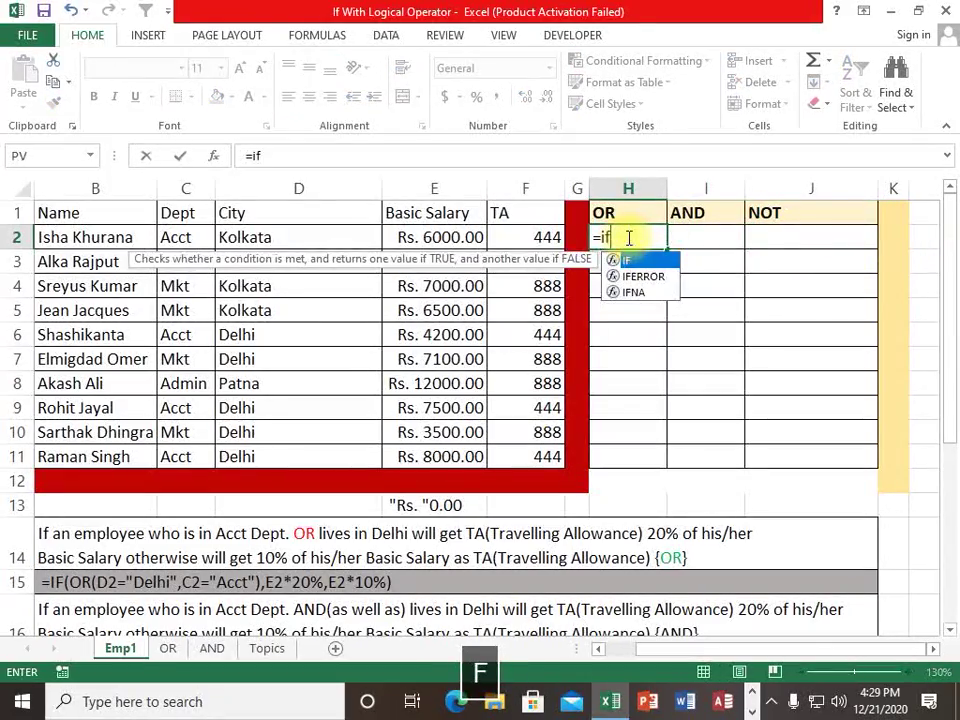
text((Or()
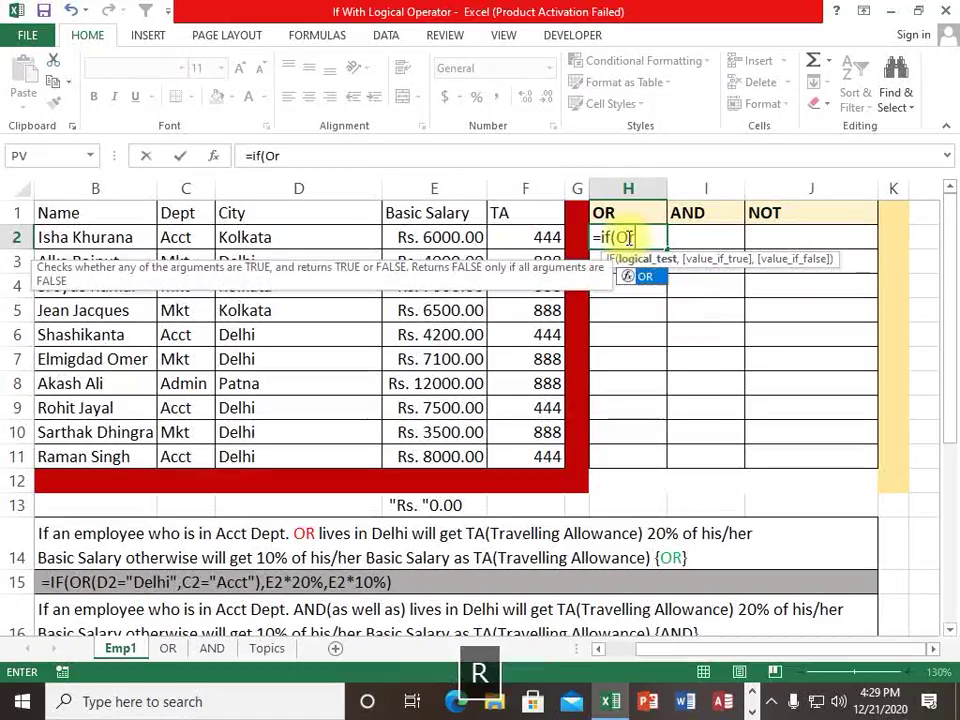
click(199, 240)
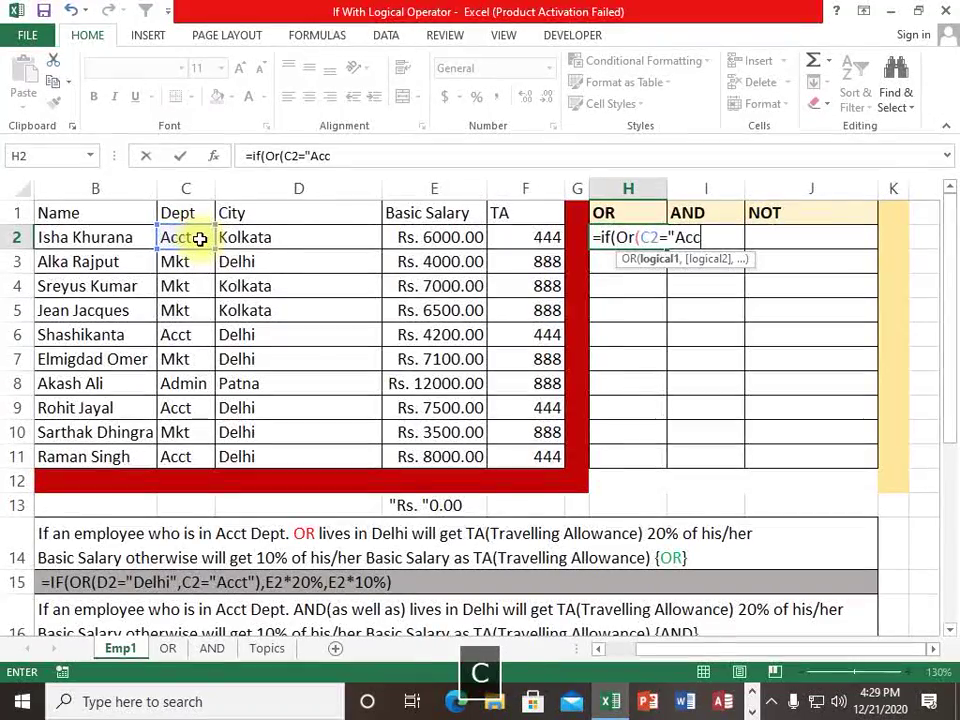
text(="Acct",D2=)
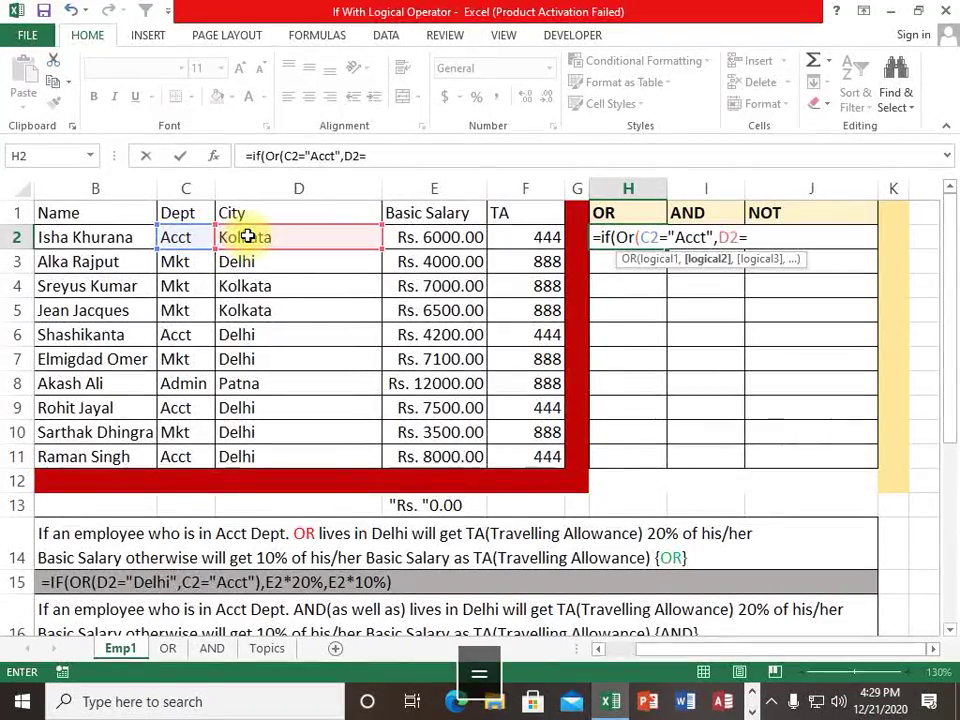
text("Delhi")
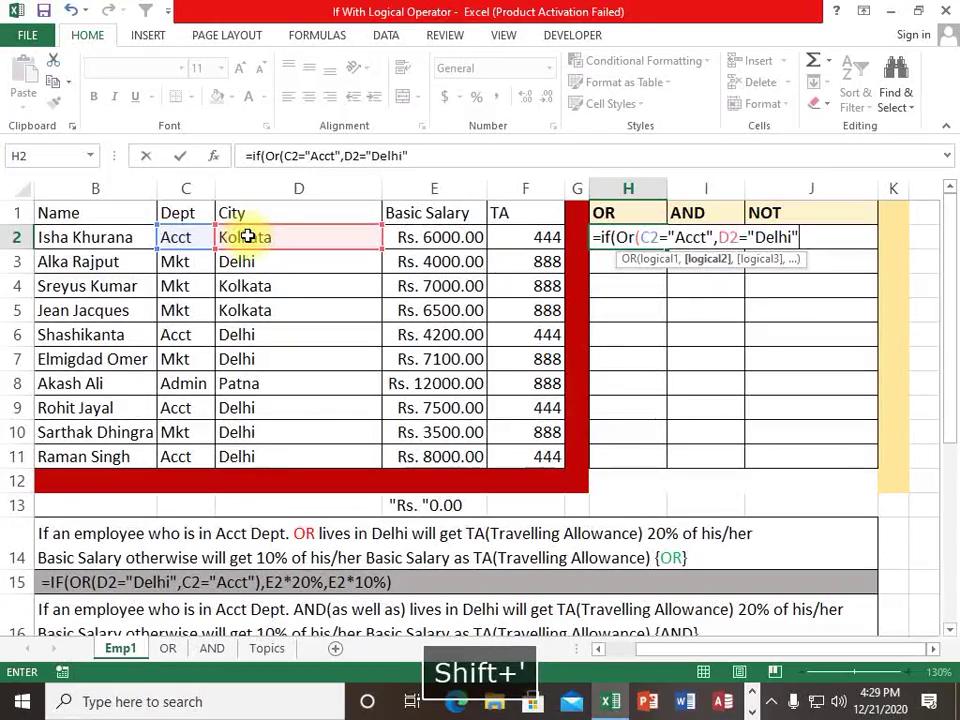
Step: Complete the H2 formula with E2*20% if true and E2*10% if false, and fill it down to H11
text(),E2)
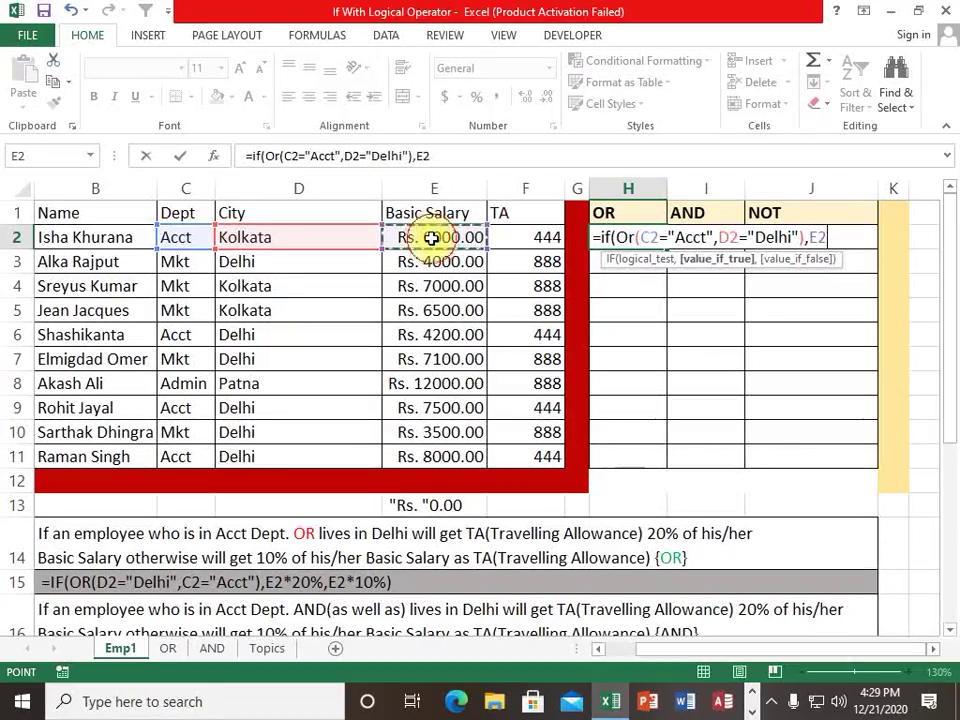
text(*2)
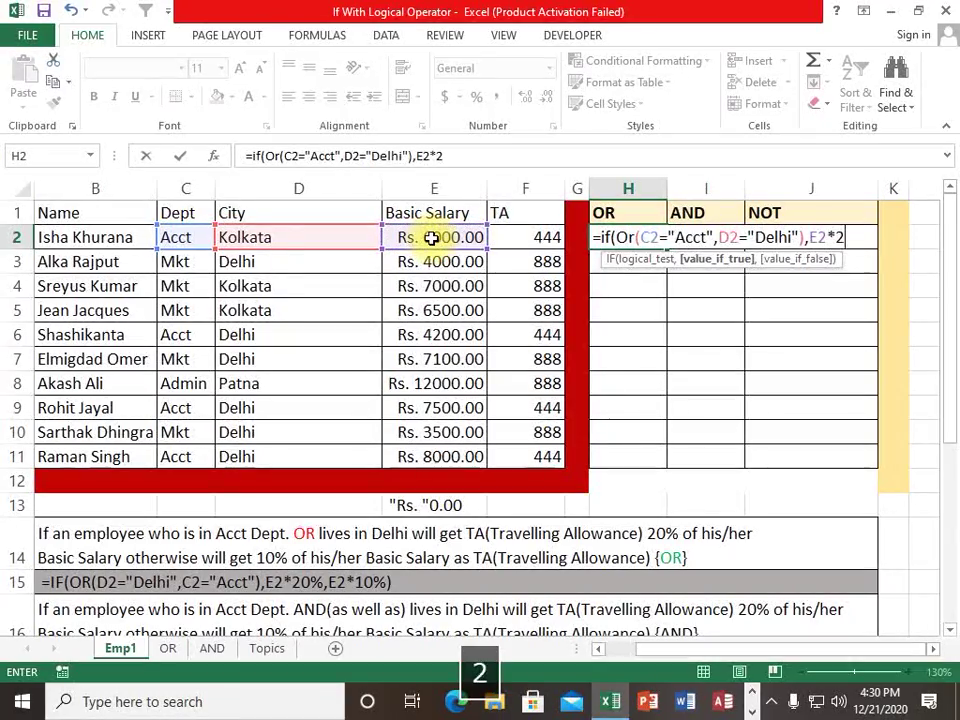
text(0%,)
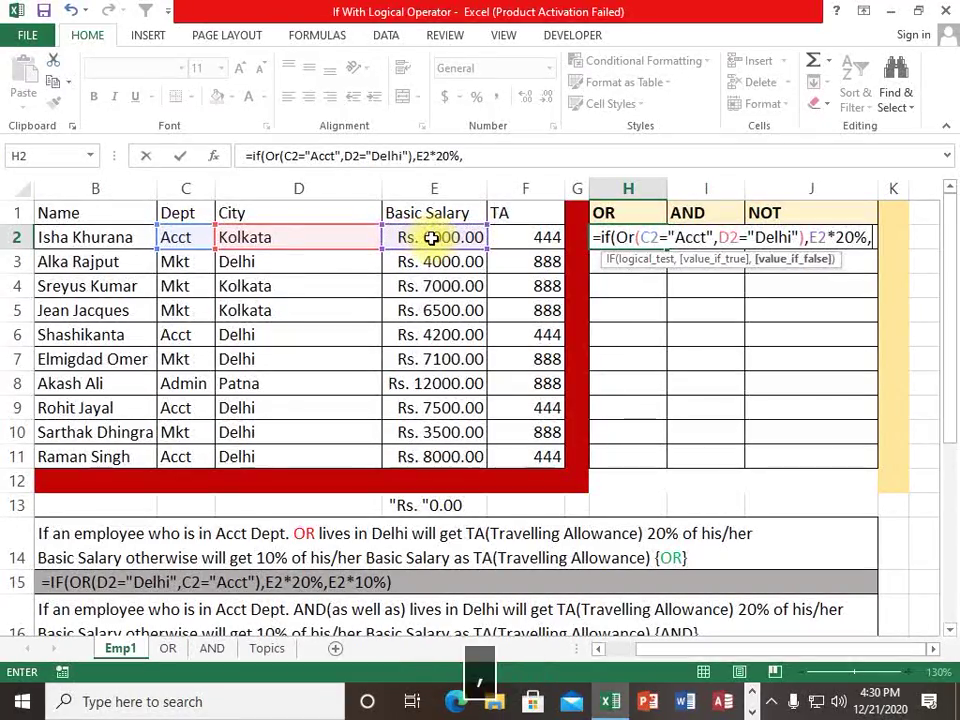
click(431, 237)
text(*)
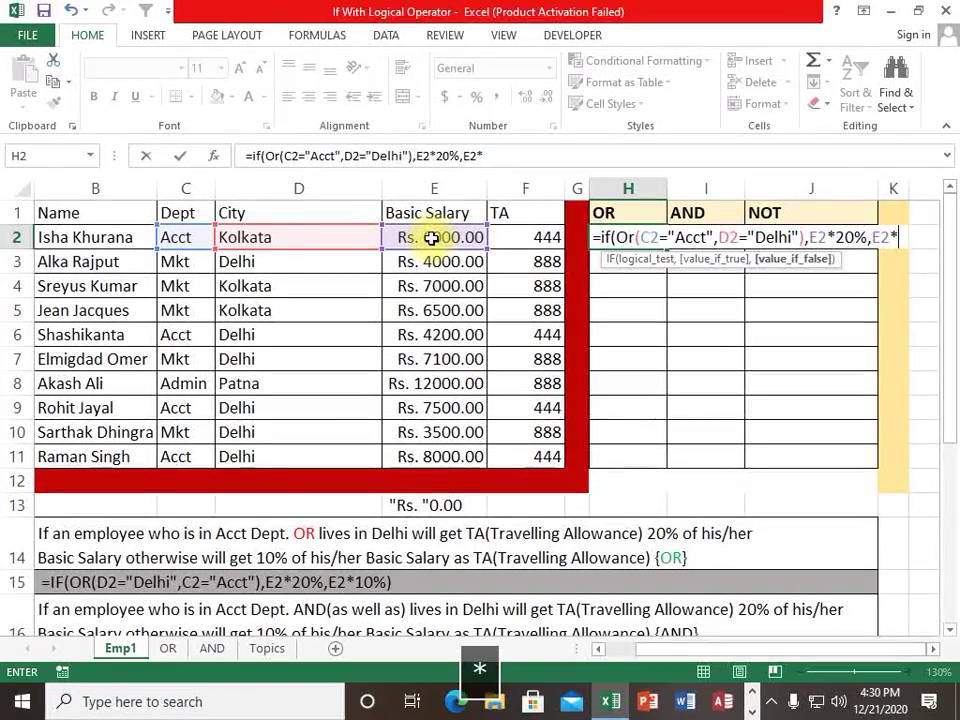
text(10%)
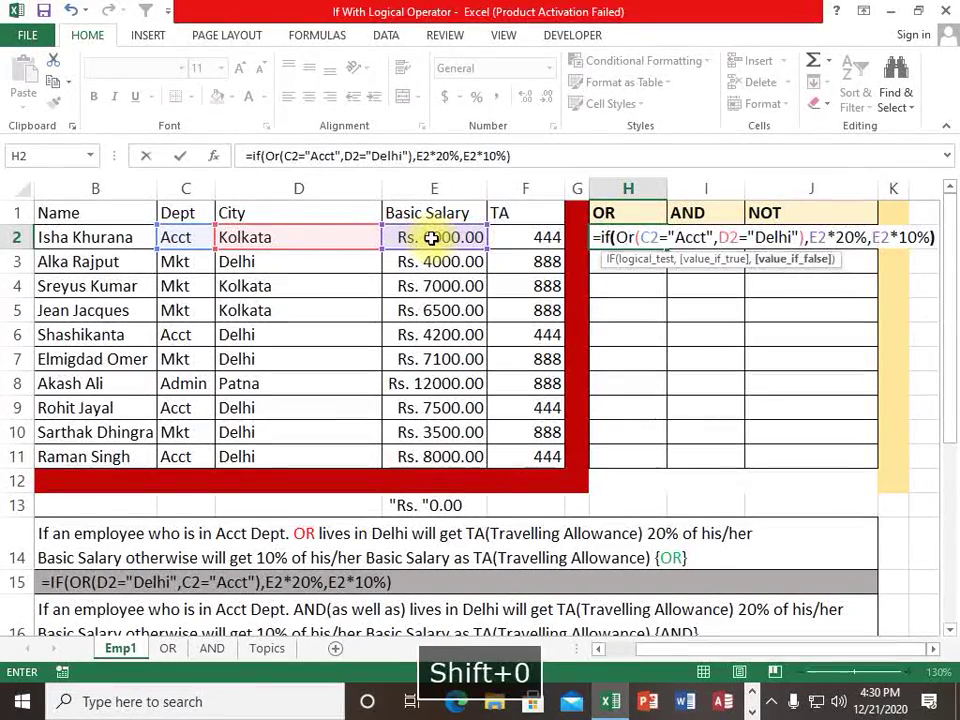
text())
key(Return)
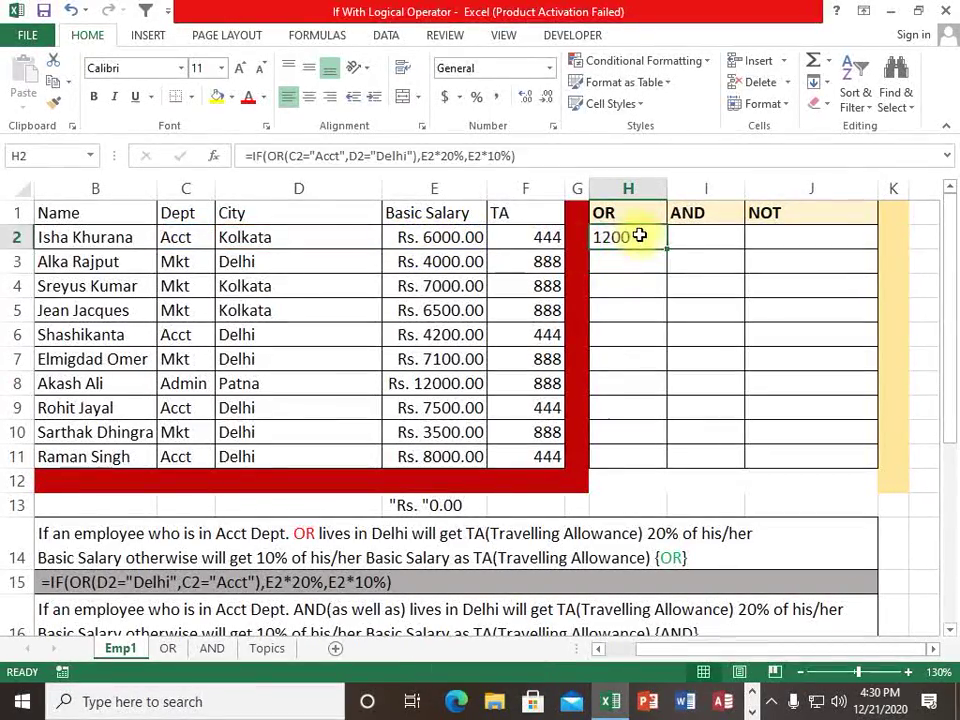
click(181, 239)
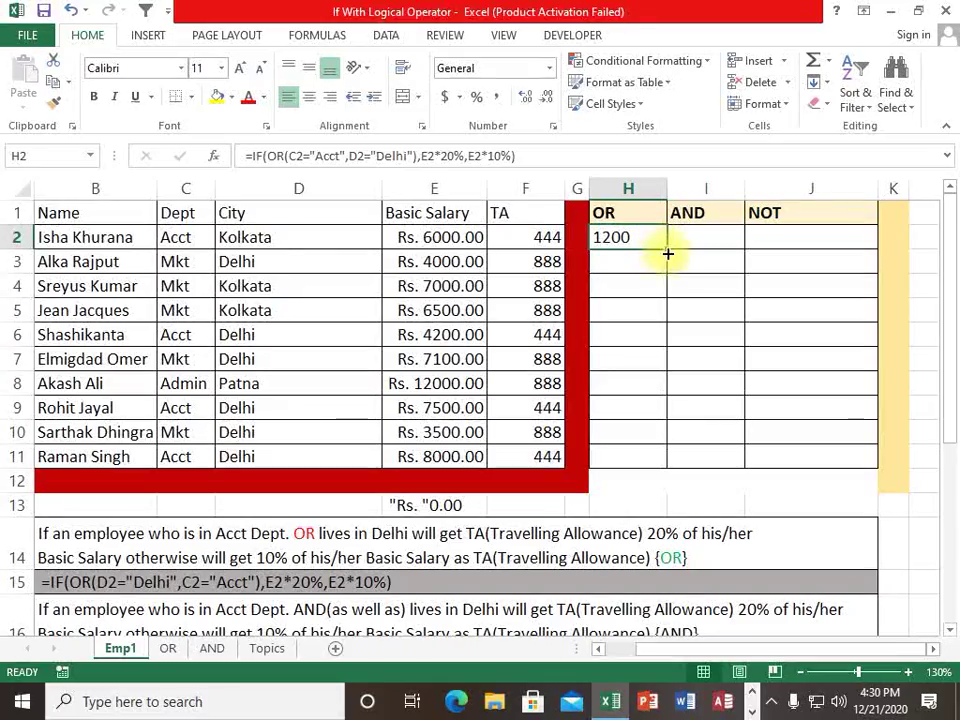
drag(667, 249, 660, 470)
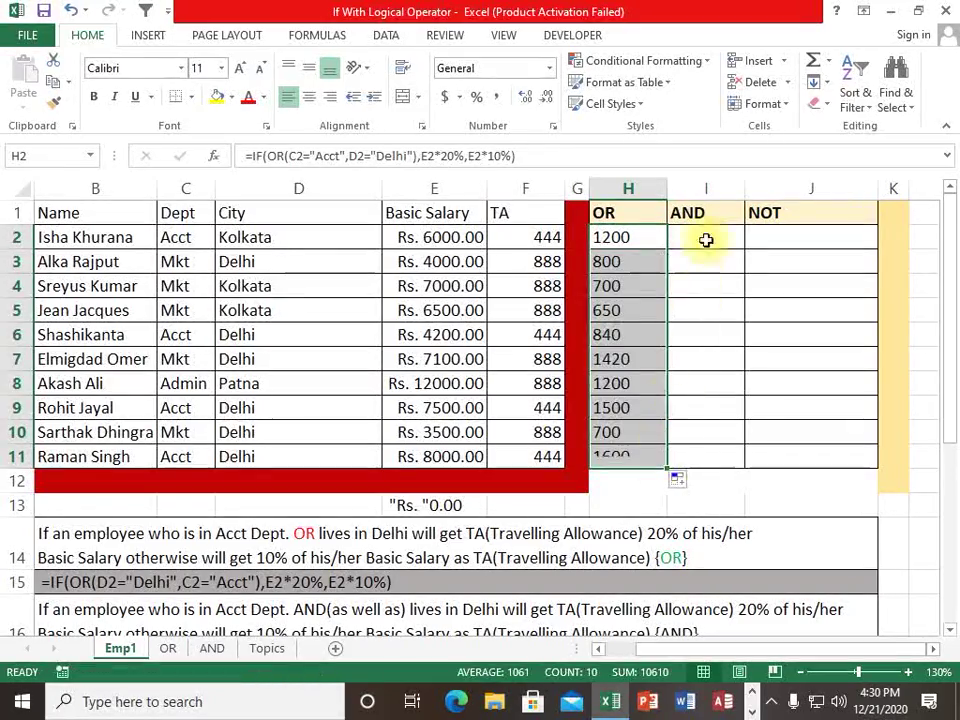
Step: Copy the formula text of H2 into cell I2 of the AND column with its references unchanged
click(615, 240)
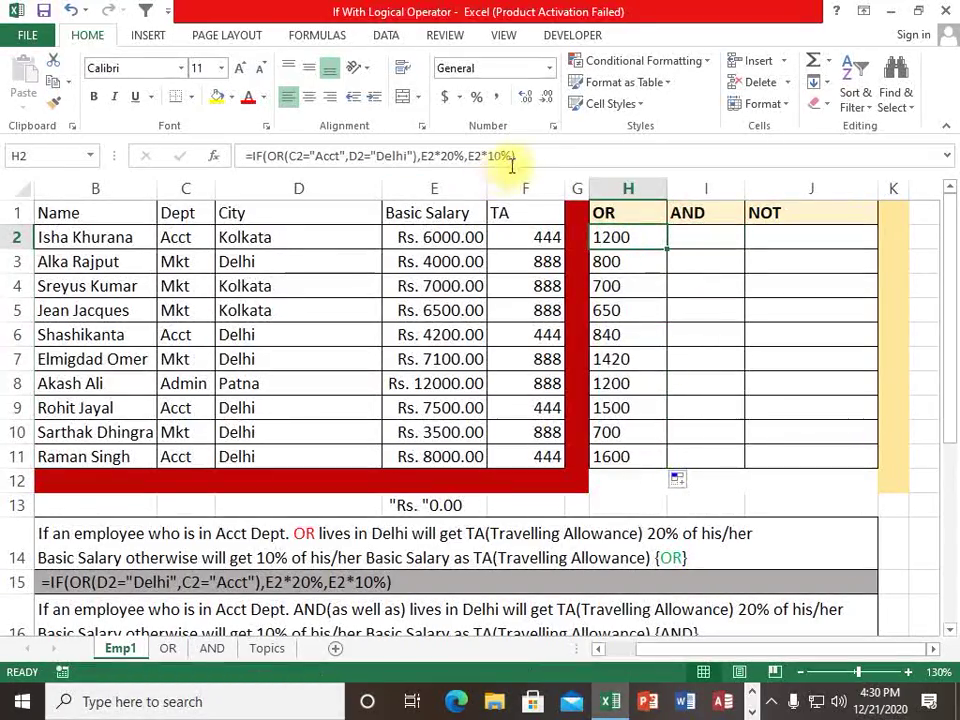
drag(518, 158, 252, 160)
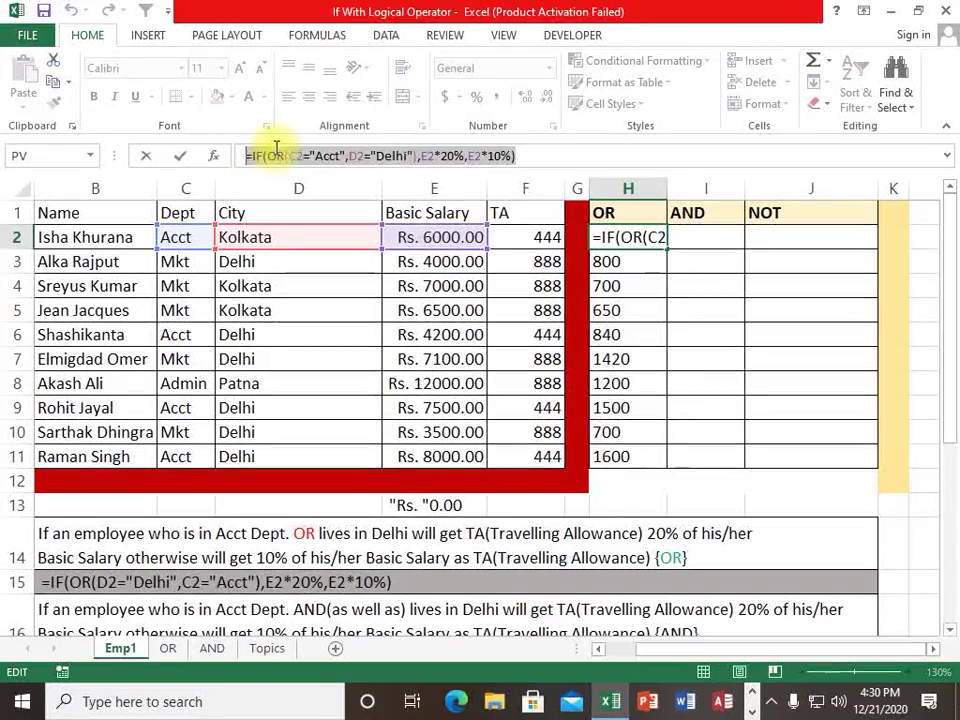
key(ctrl+c)
key(Escape)
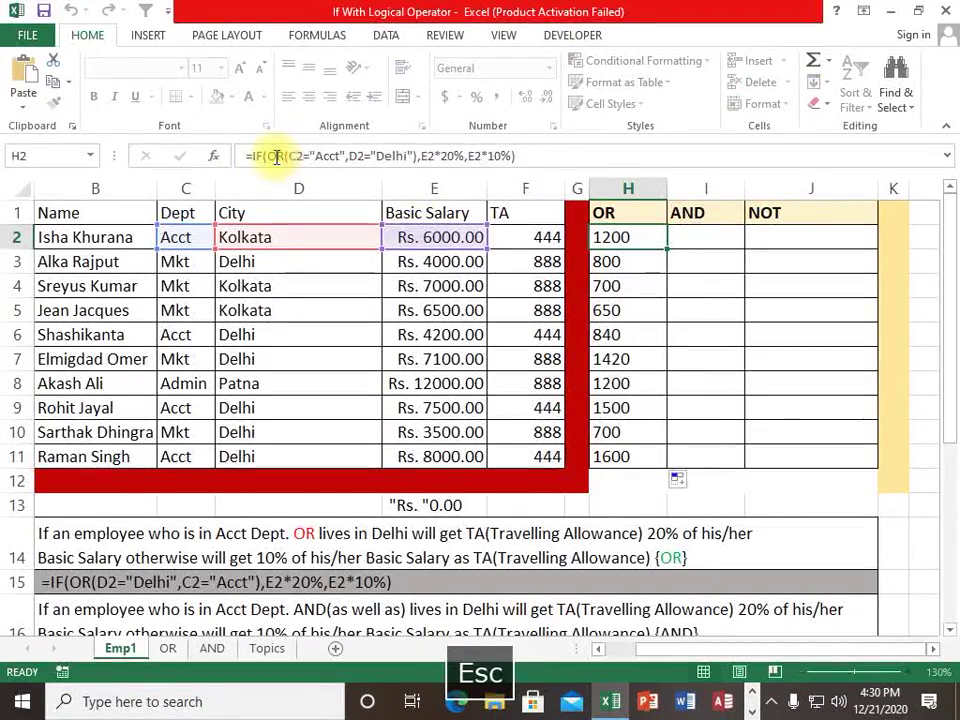
click(710, 236)
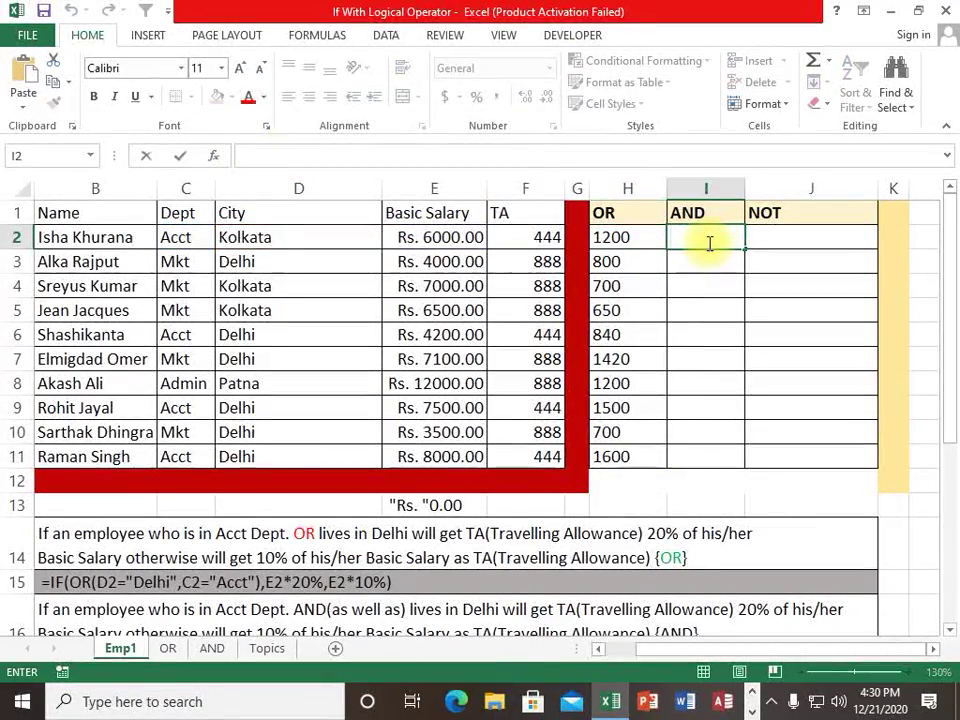
key(ctrl+v)
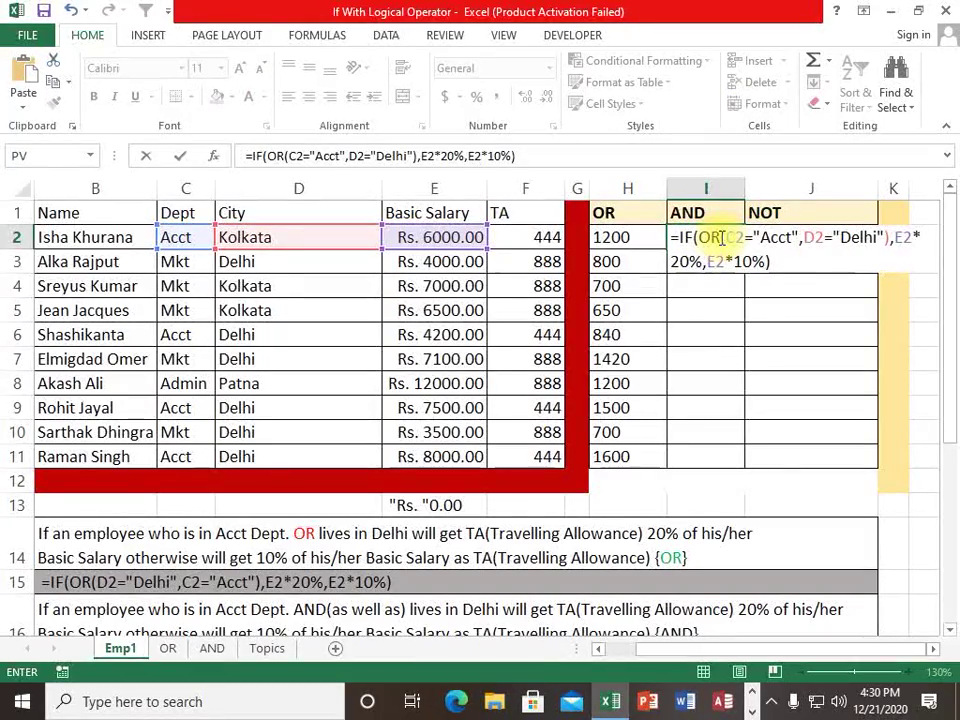
Step: Replace OR with AND in the I2 formula and fill it down the AND column to I11
double_click(704, 236)
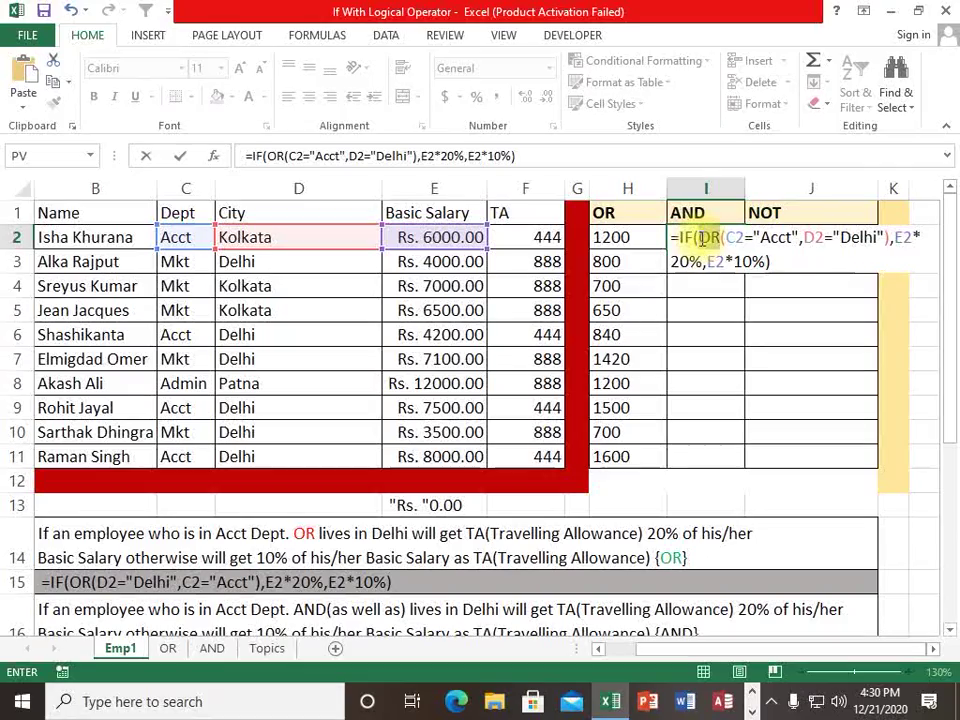
text(AND)
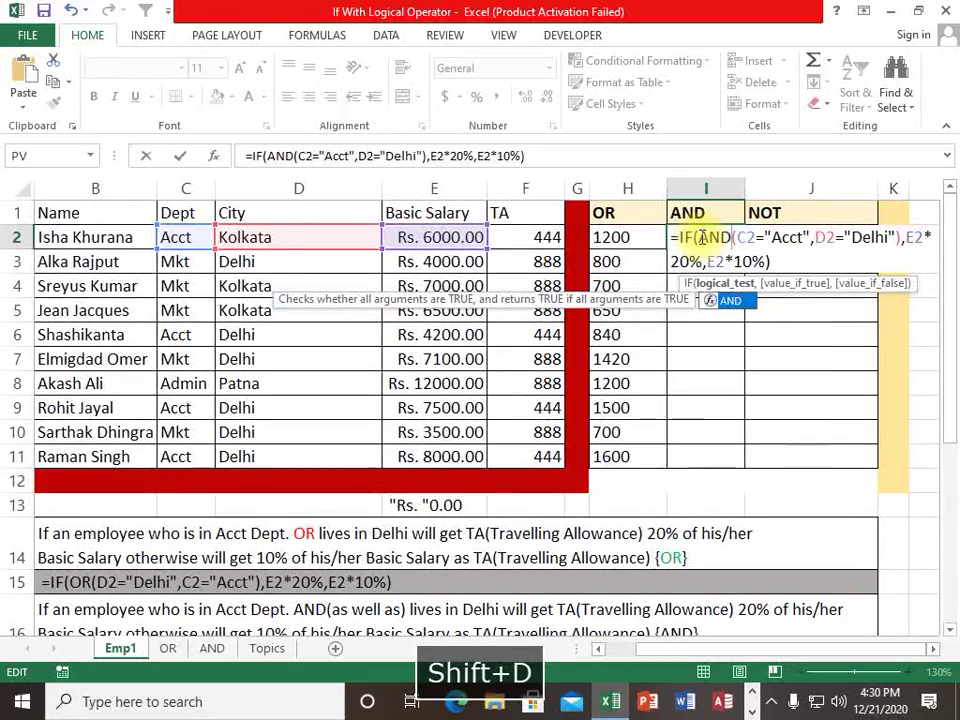
key(Return)
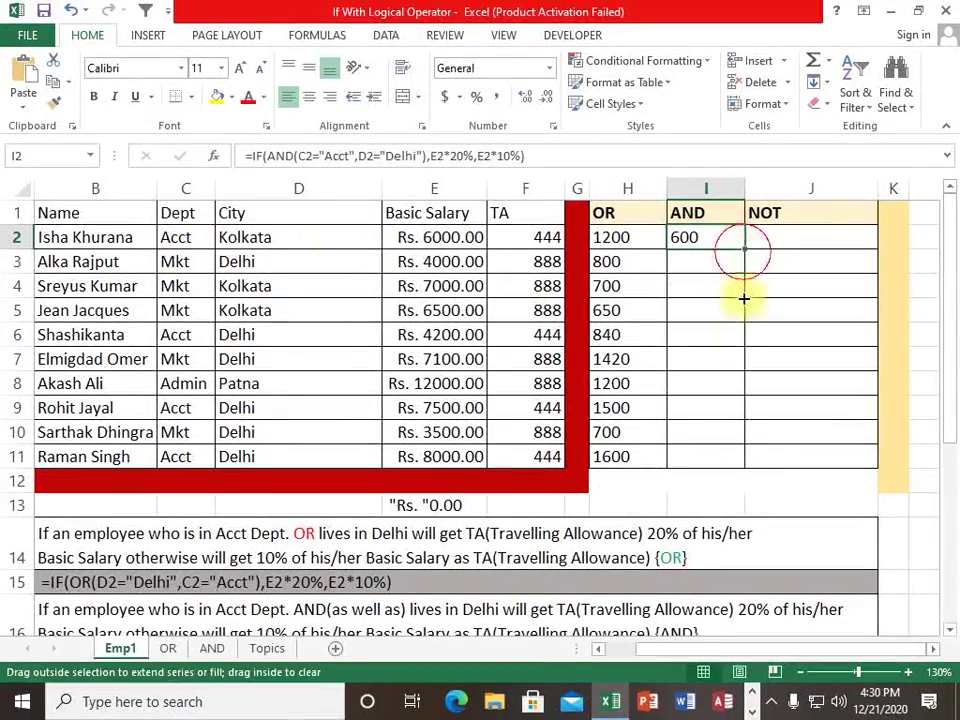
drag(744, 298, 735, 461)
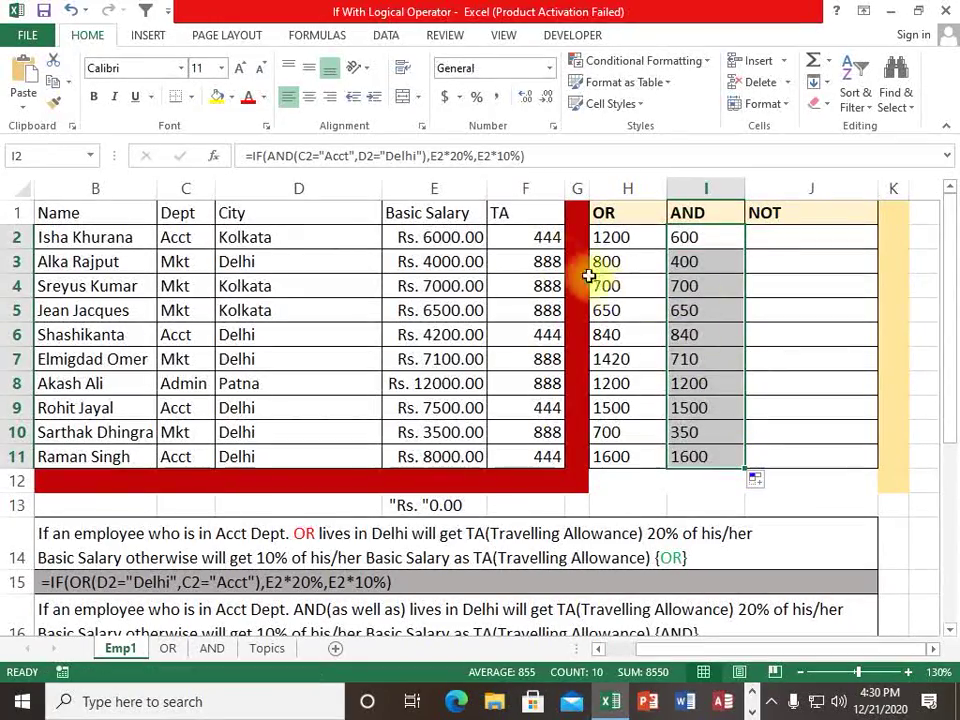
Step: Begin an IF formula in J2 of the NOT column with a NOT test of C2="Acct"
click(789, 236)
text(=)
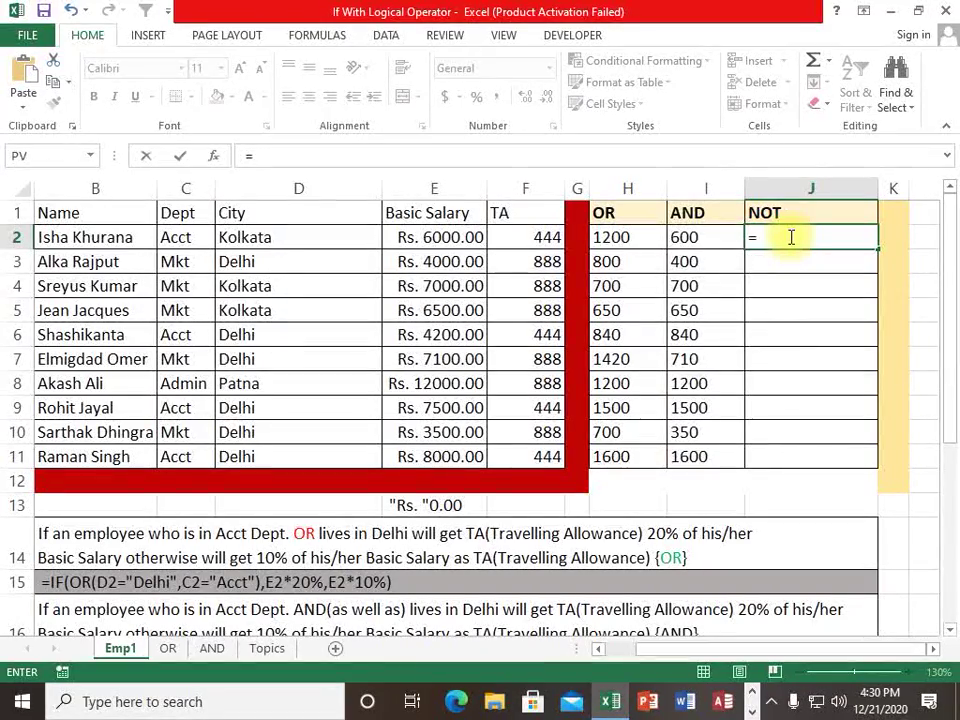
text(If()
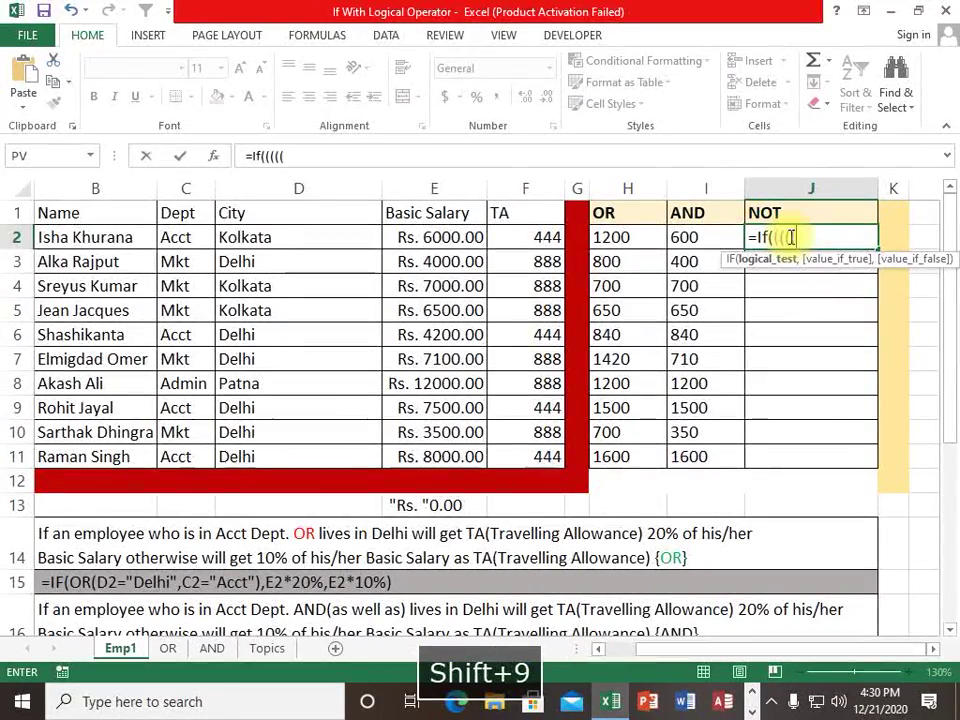
text(((()
key(BackSpace)
key(BackSpace)
key(BackSpace)
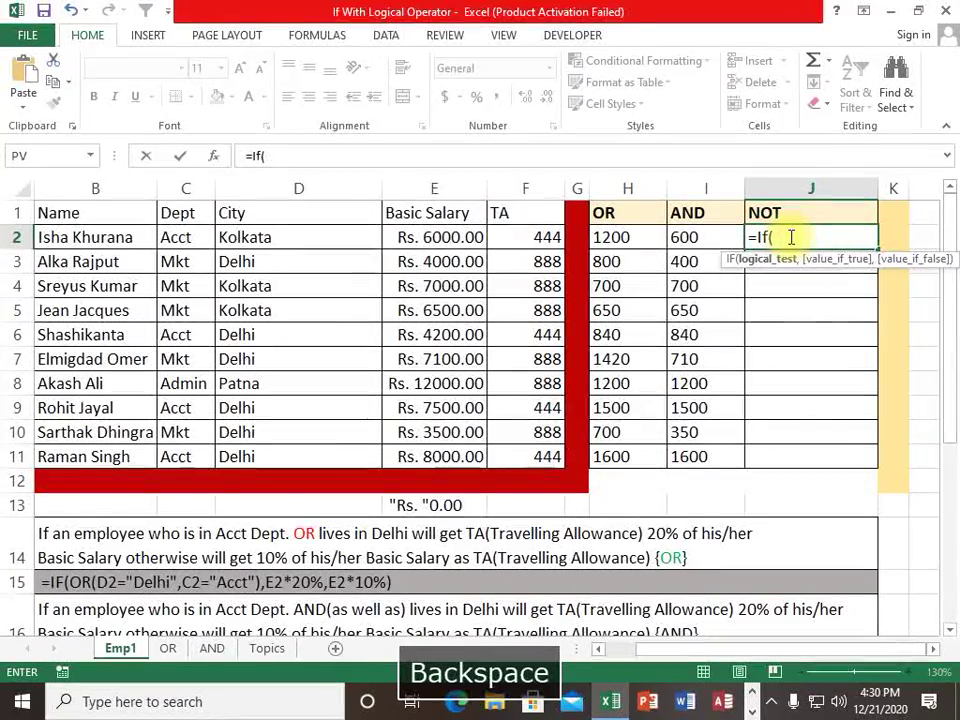
text(not()
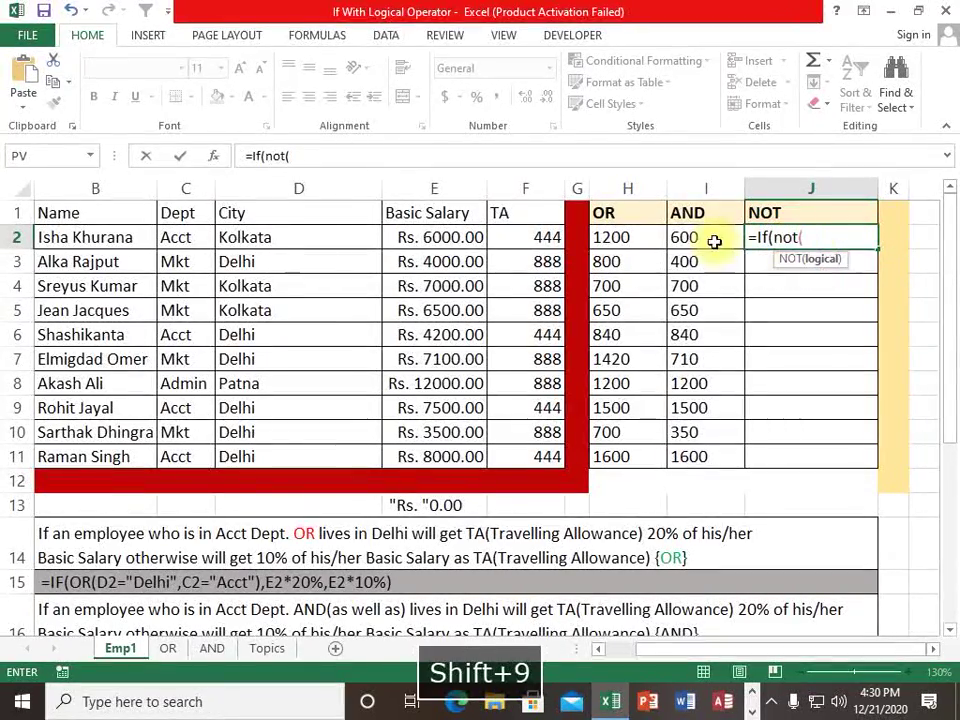
text(C2=)
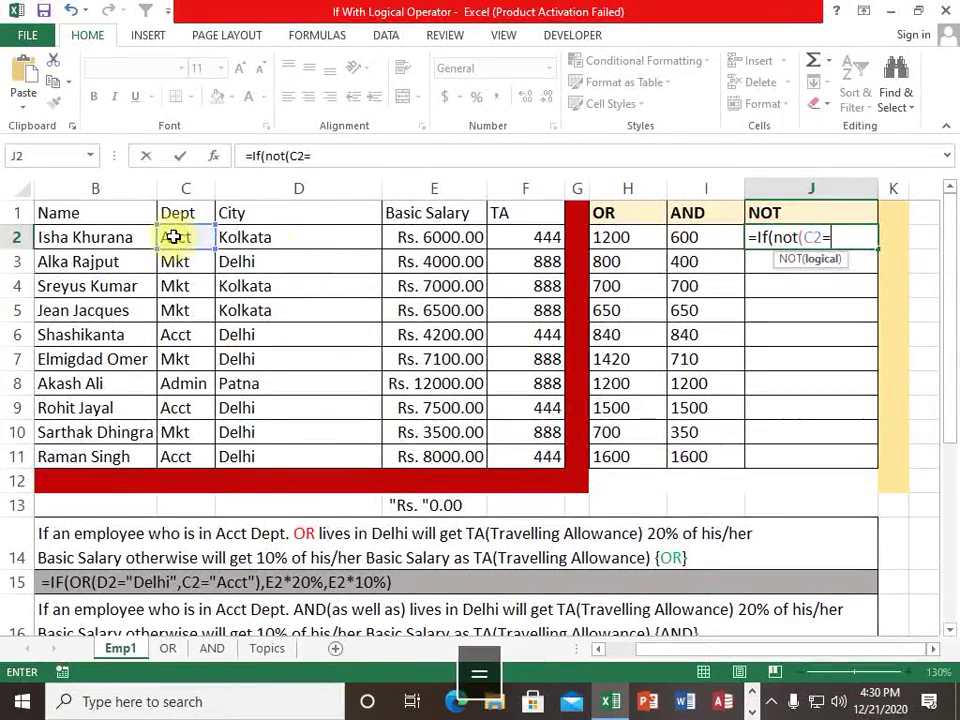
text("Acct")
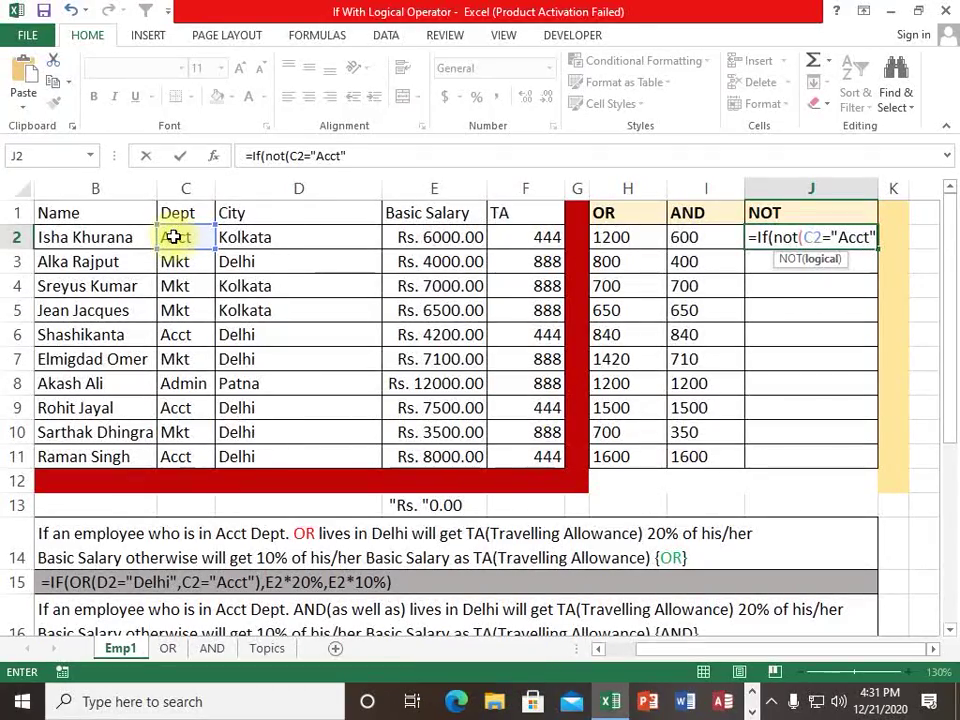
text())
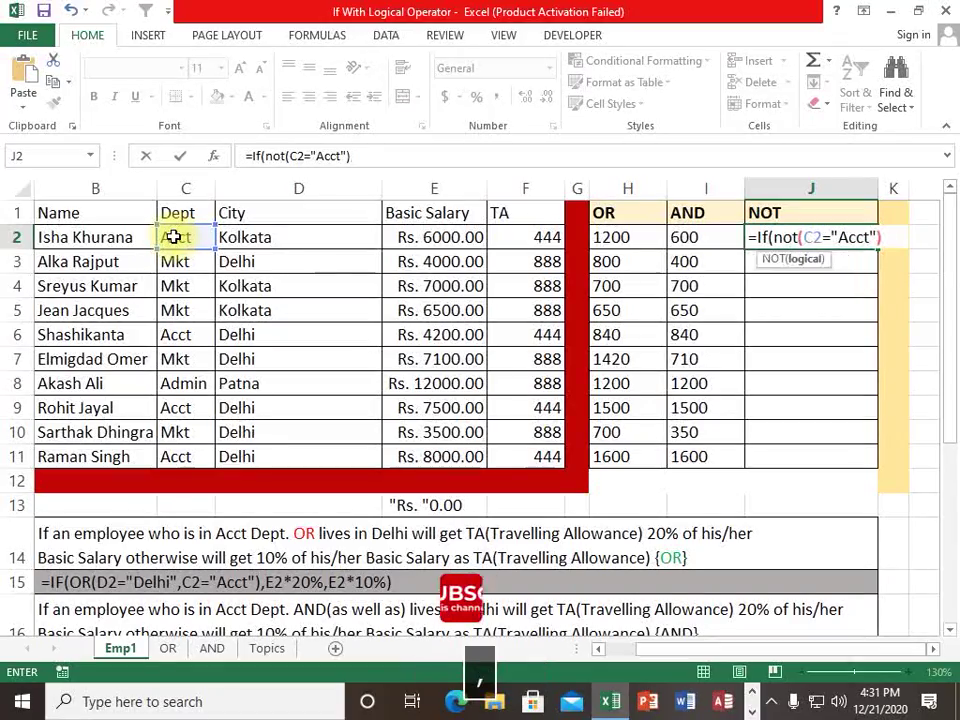
Step: Complete the J2 formula with 888 if true and 444 if false, and fill it down the NOT column to J11
text(,888)
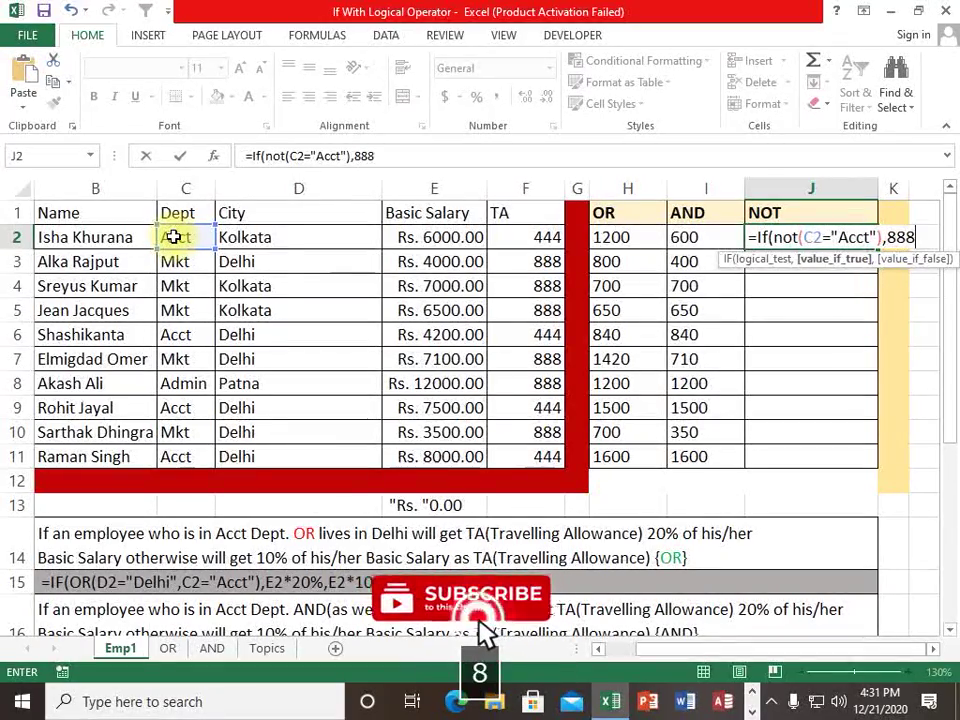
text(,444)
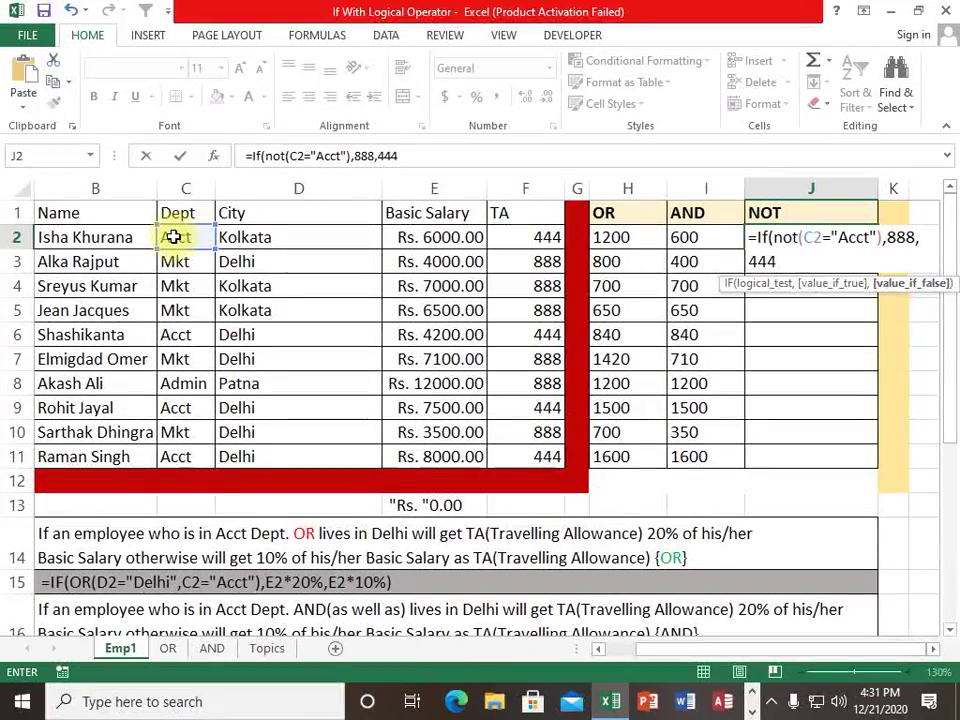
text())
key(Return)
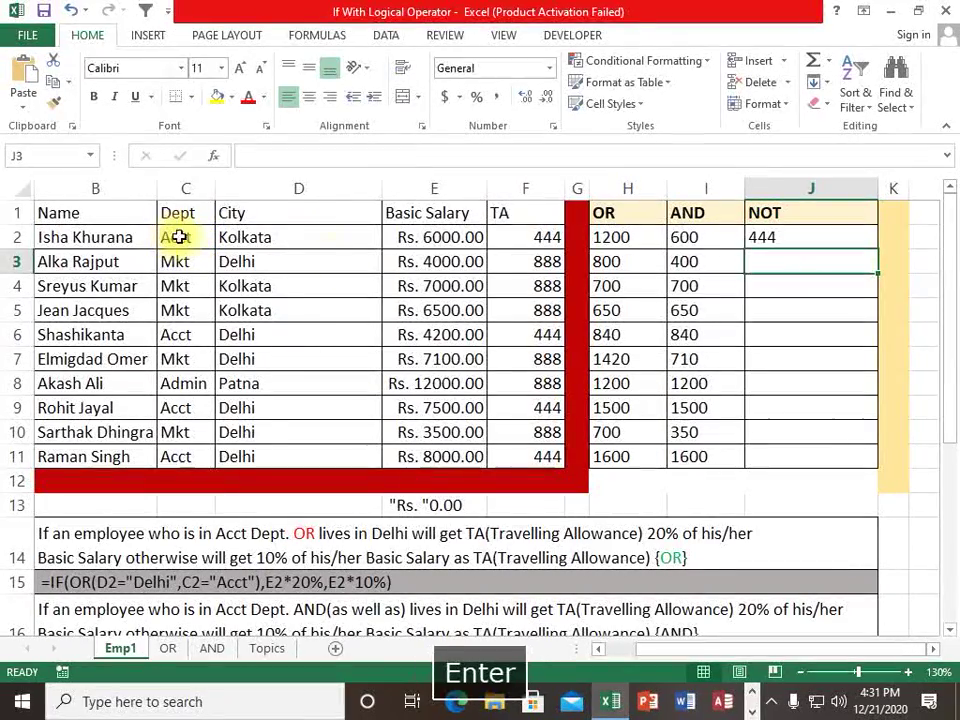
click(792, 237)
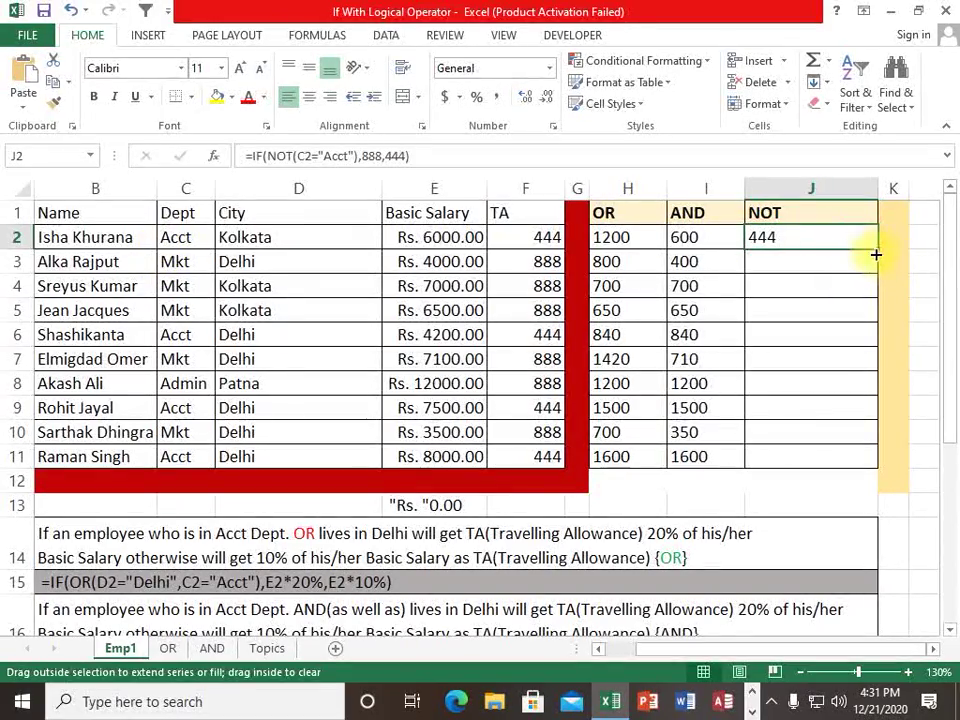
drag(876, 255, 868, 476)
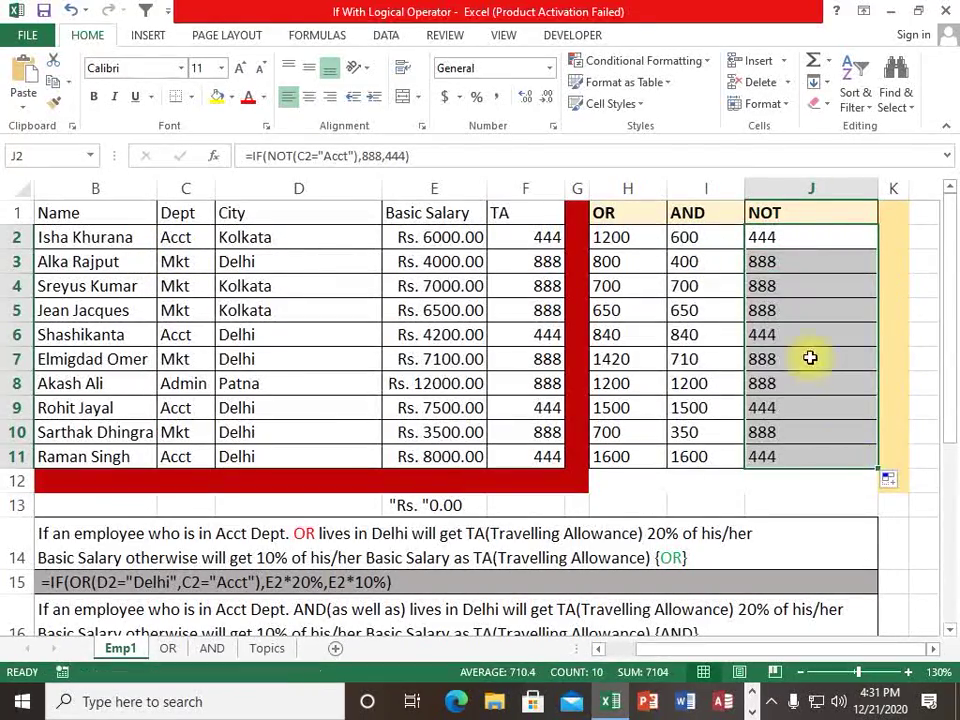
click(775, 334)
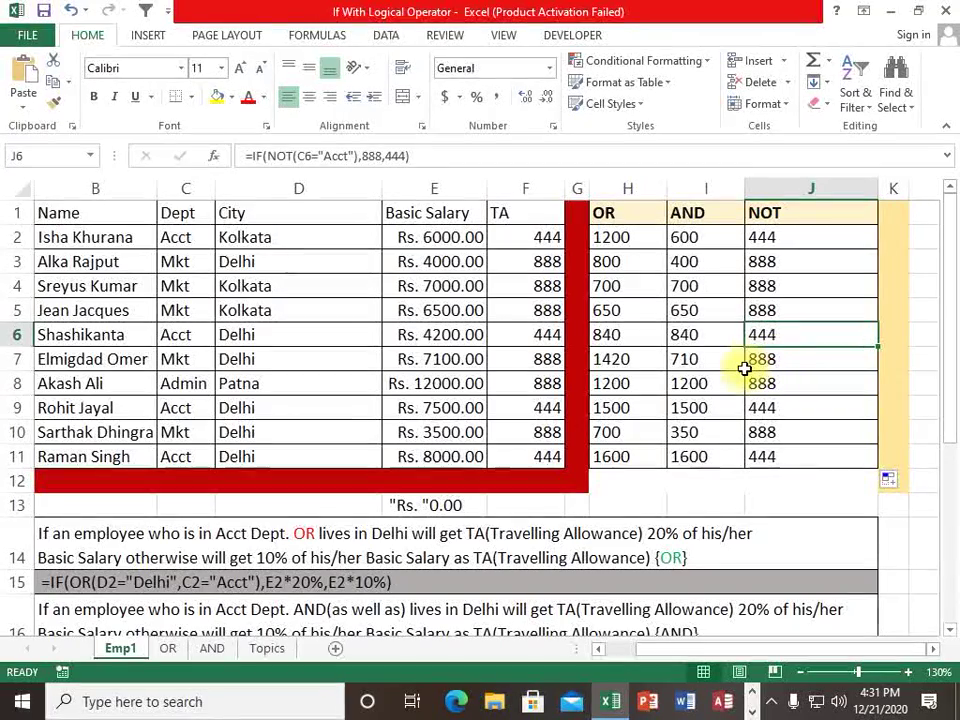